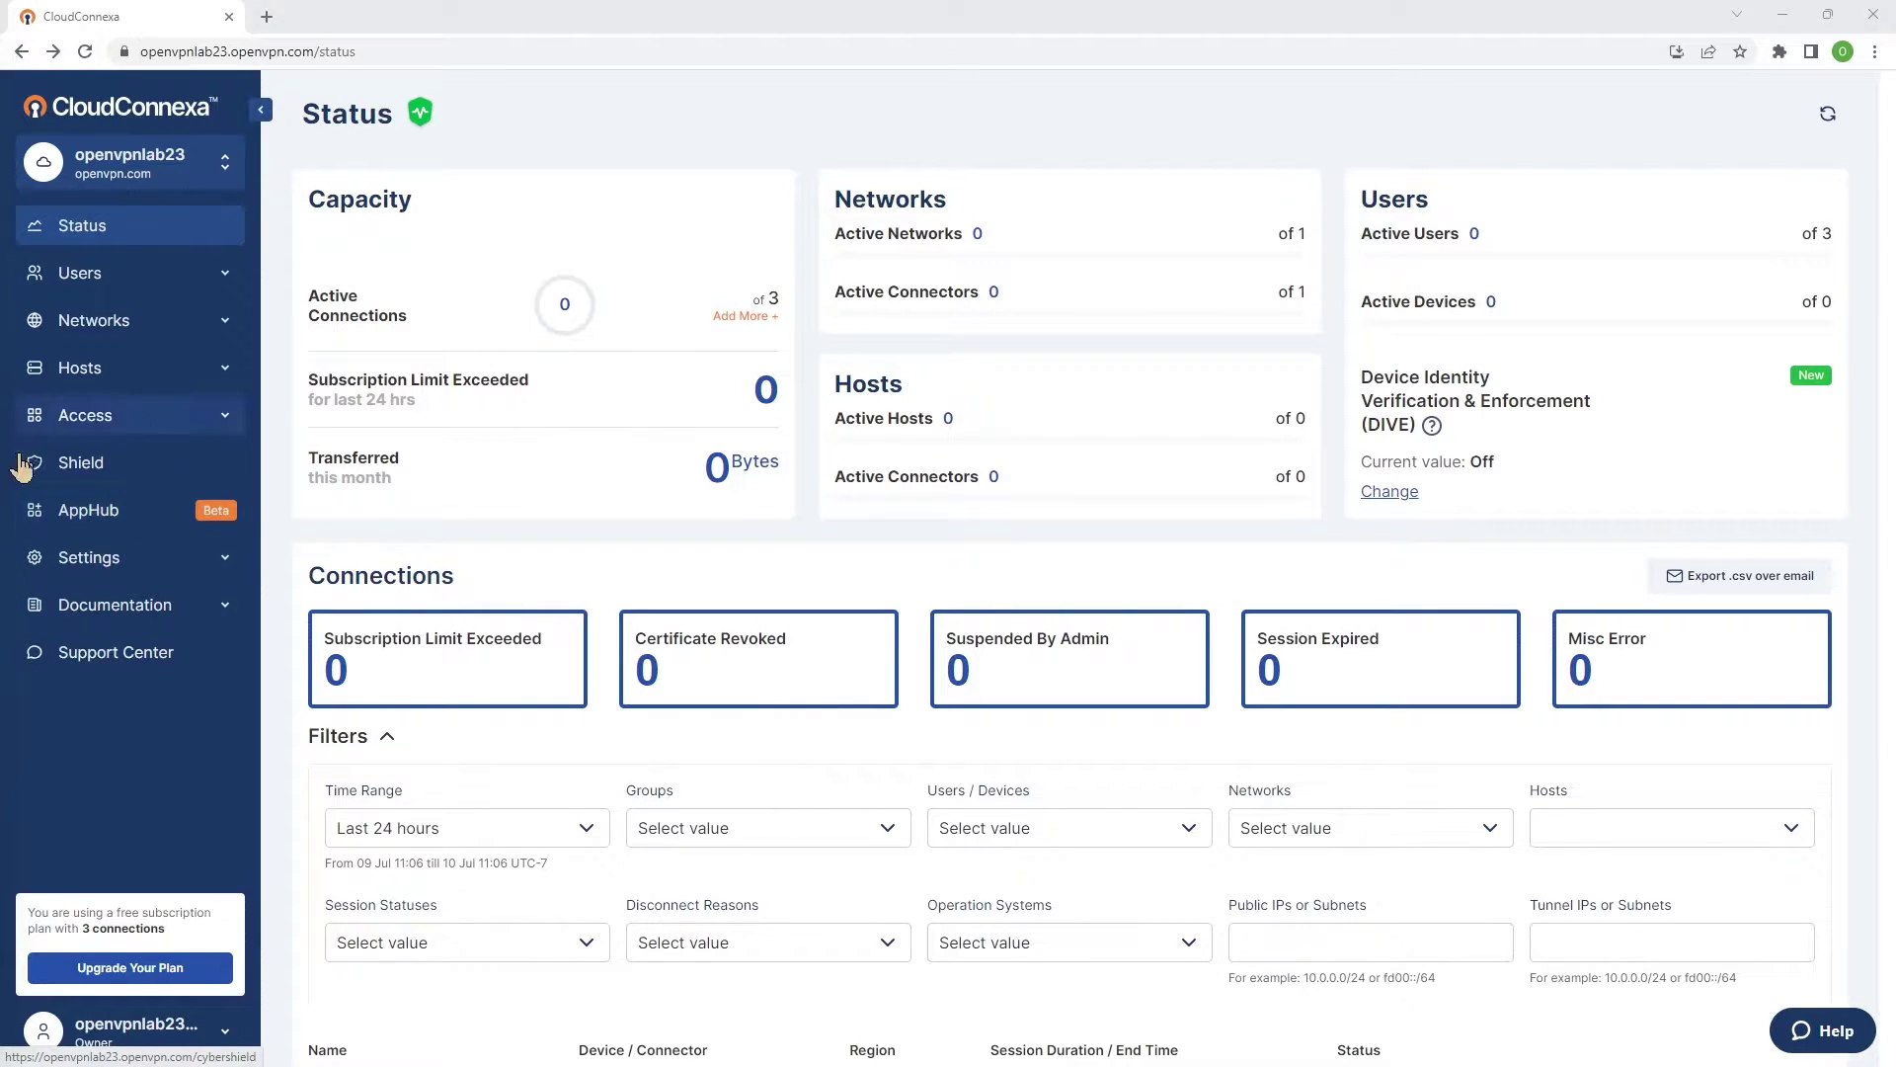
Accept the AppHub terms of service and continue into AppHub's App Client page.
click(86, 508)
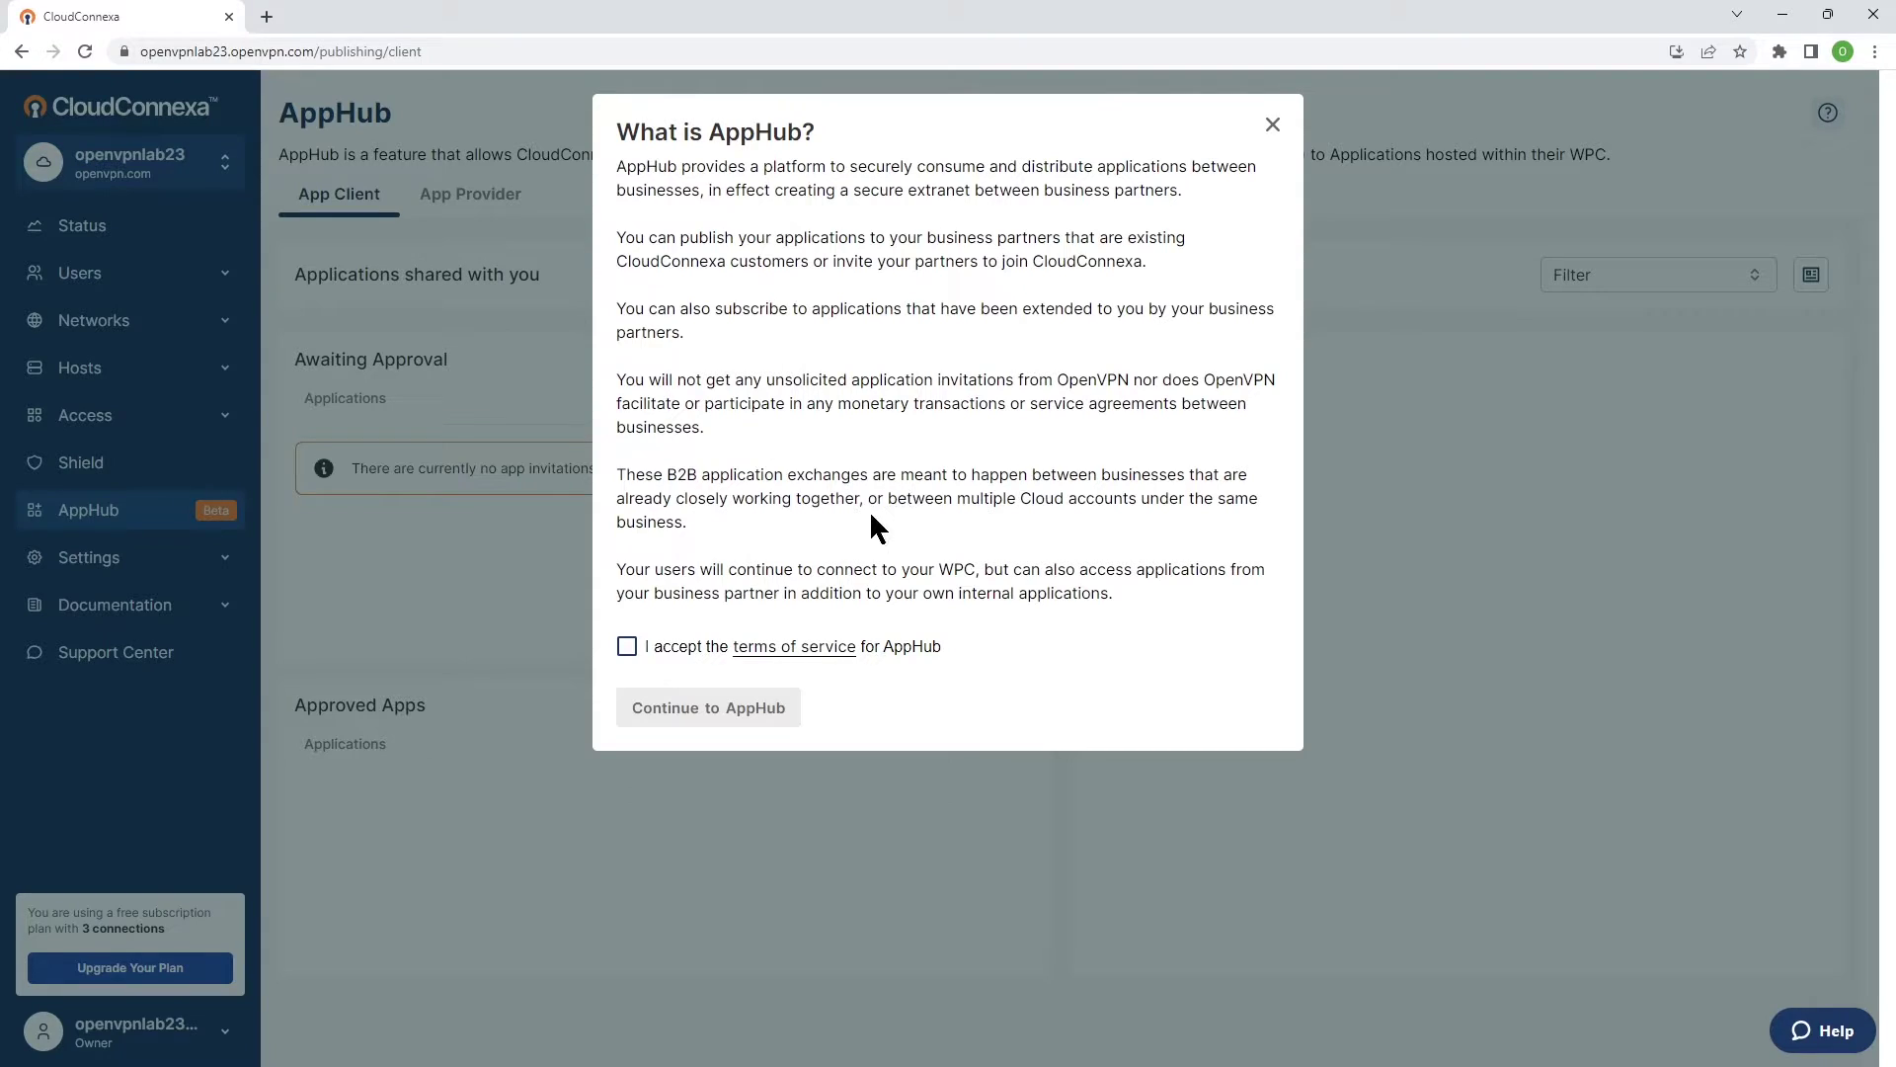
click(626, 648)
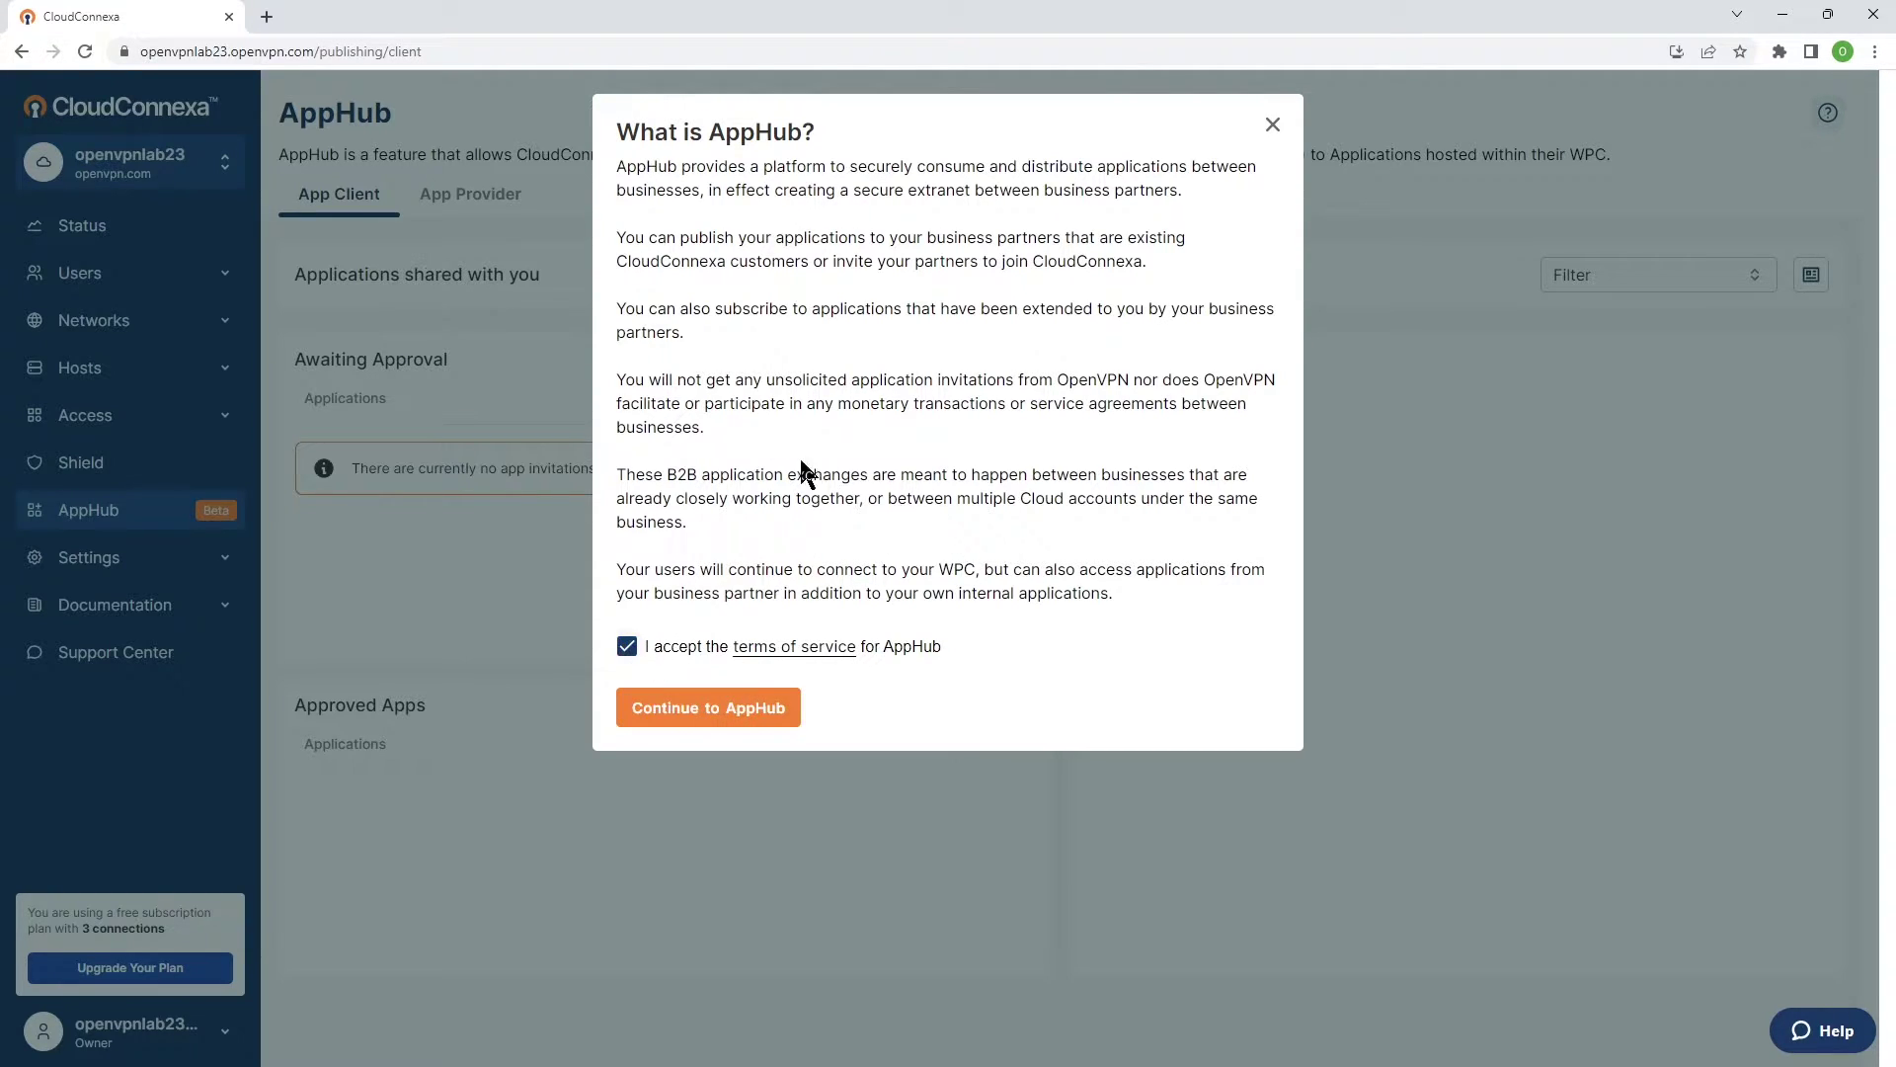
click(721, 712)
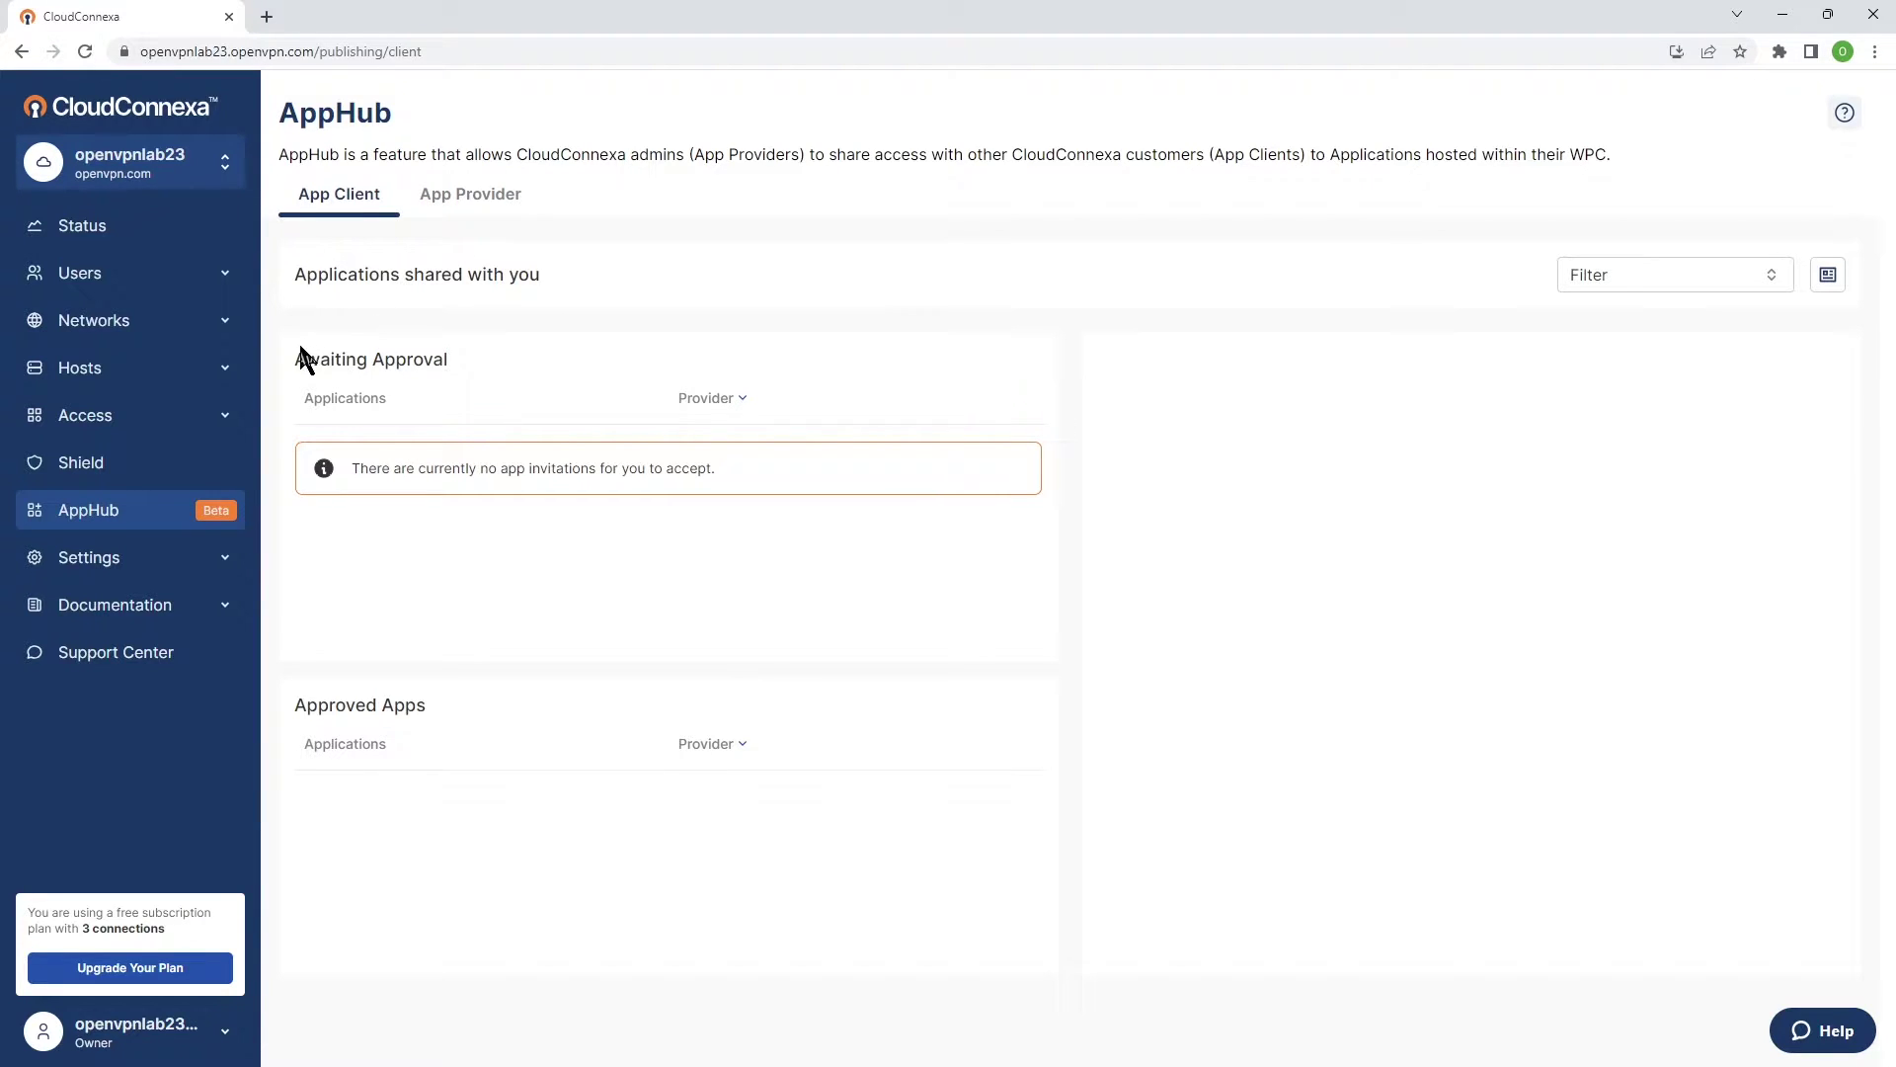
drag(297, 361, 402, 368)
drag(558, 280, 279, 266)
click(413, 343)
drag(400, 362, 291, 355)
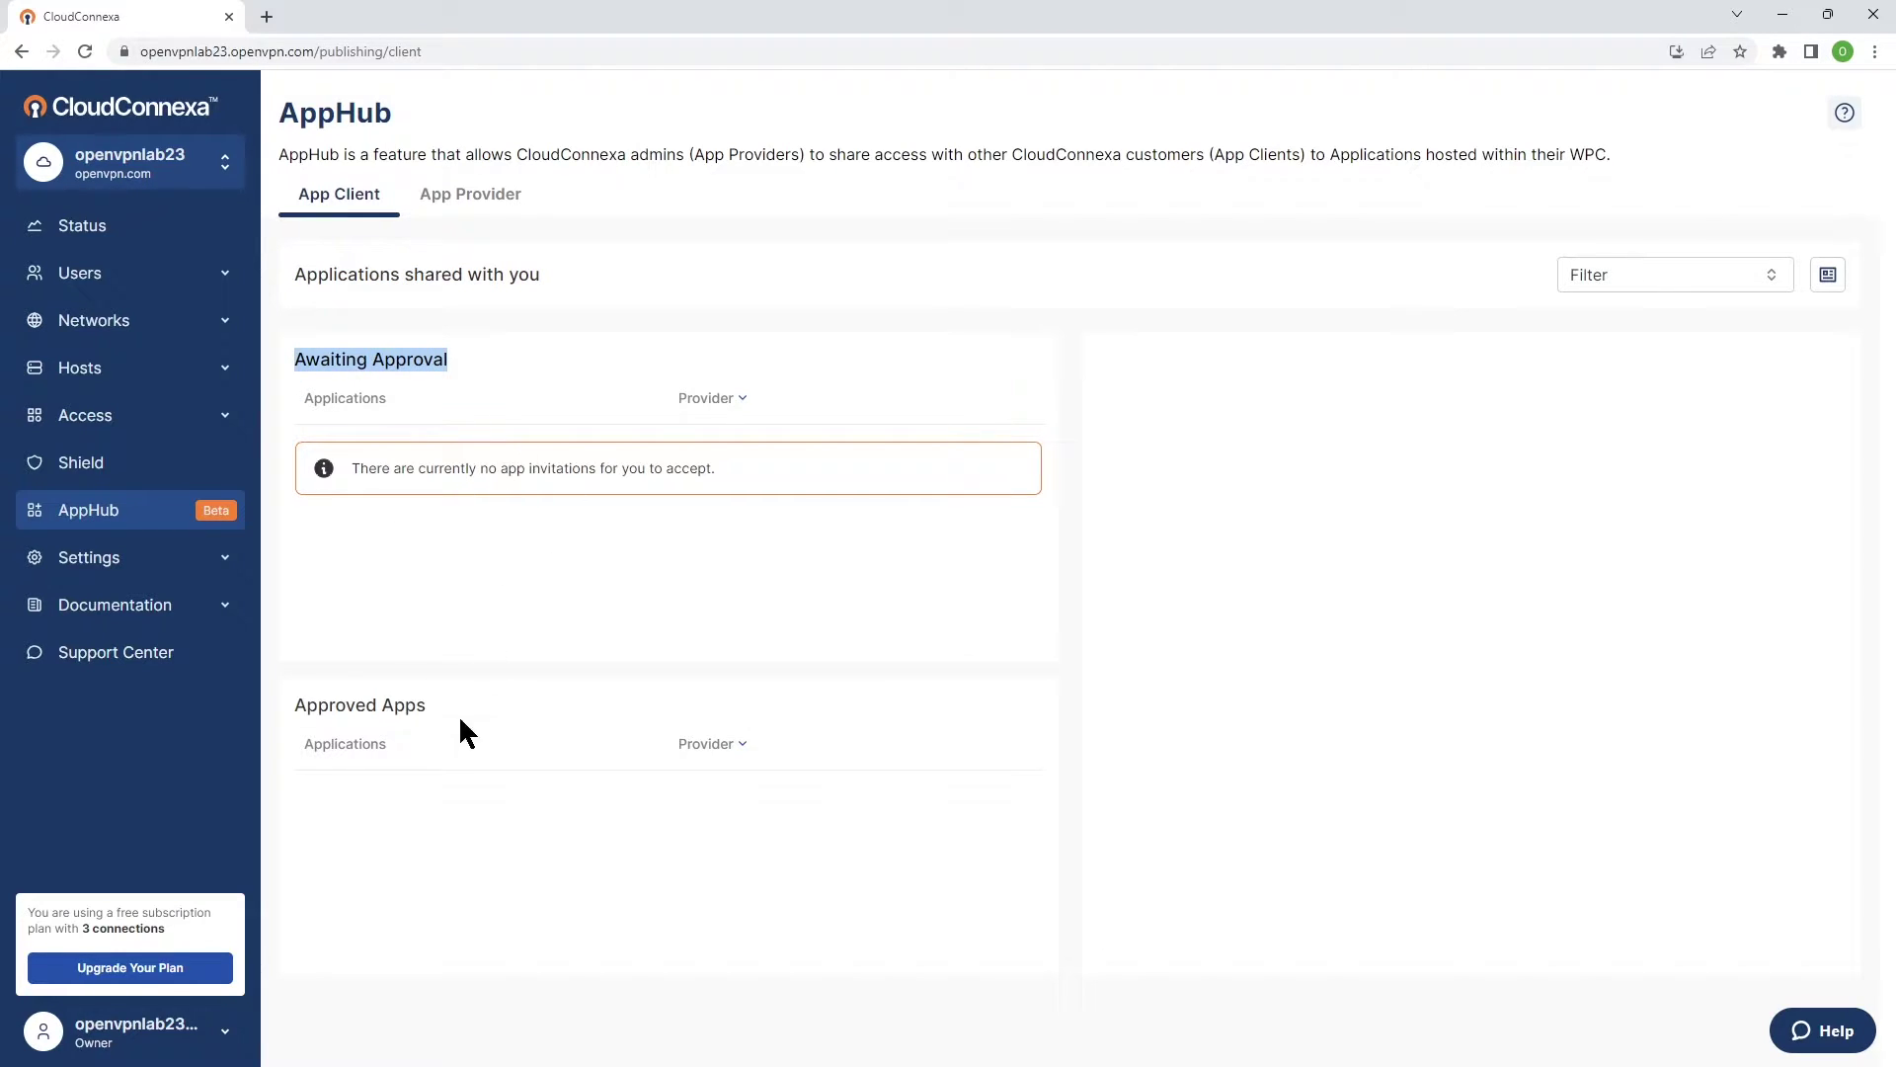
click(417, 707)
click(626, 711)
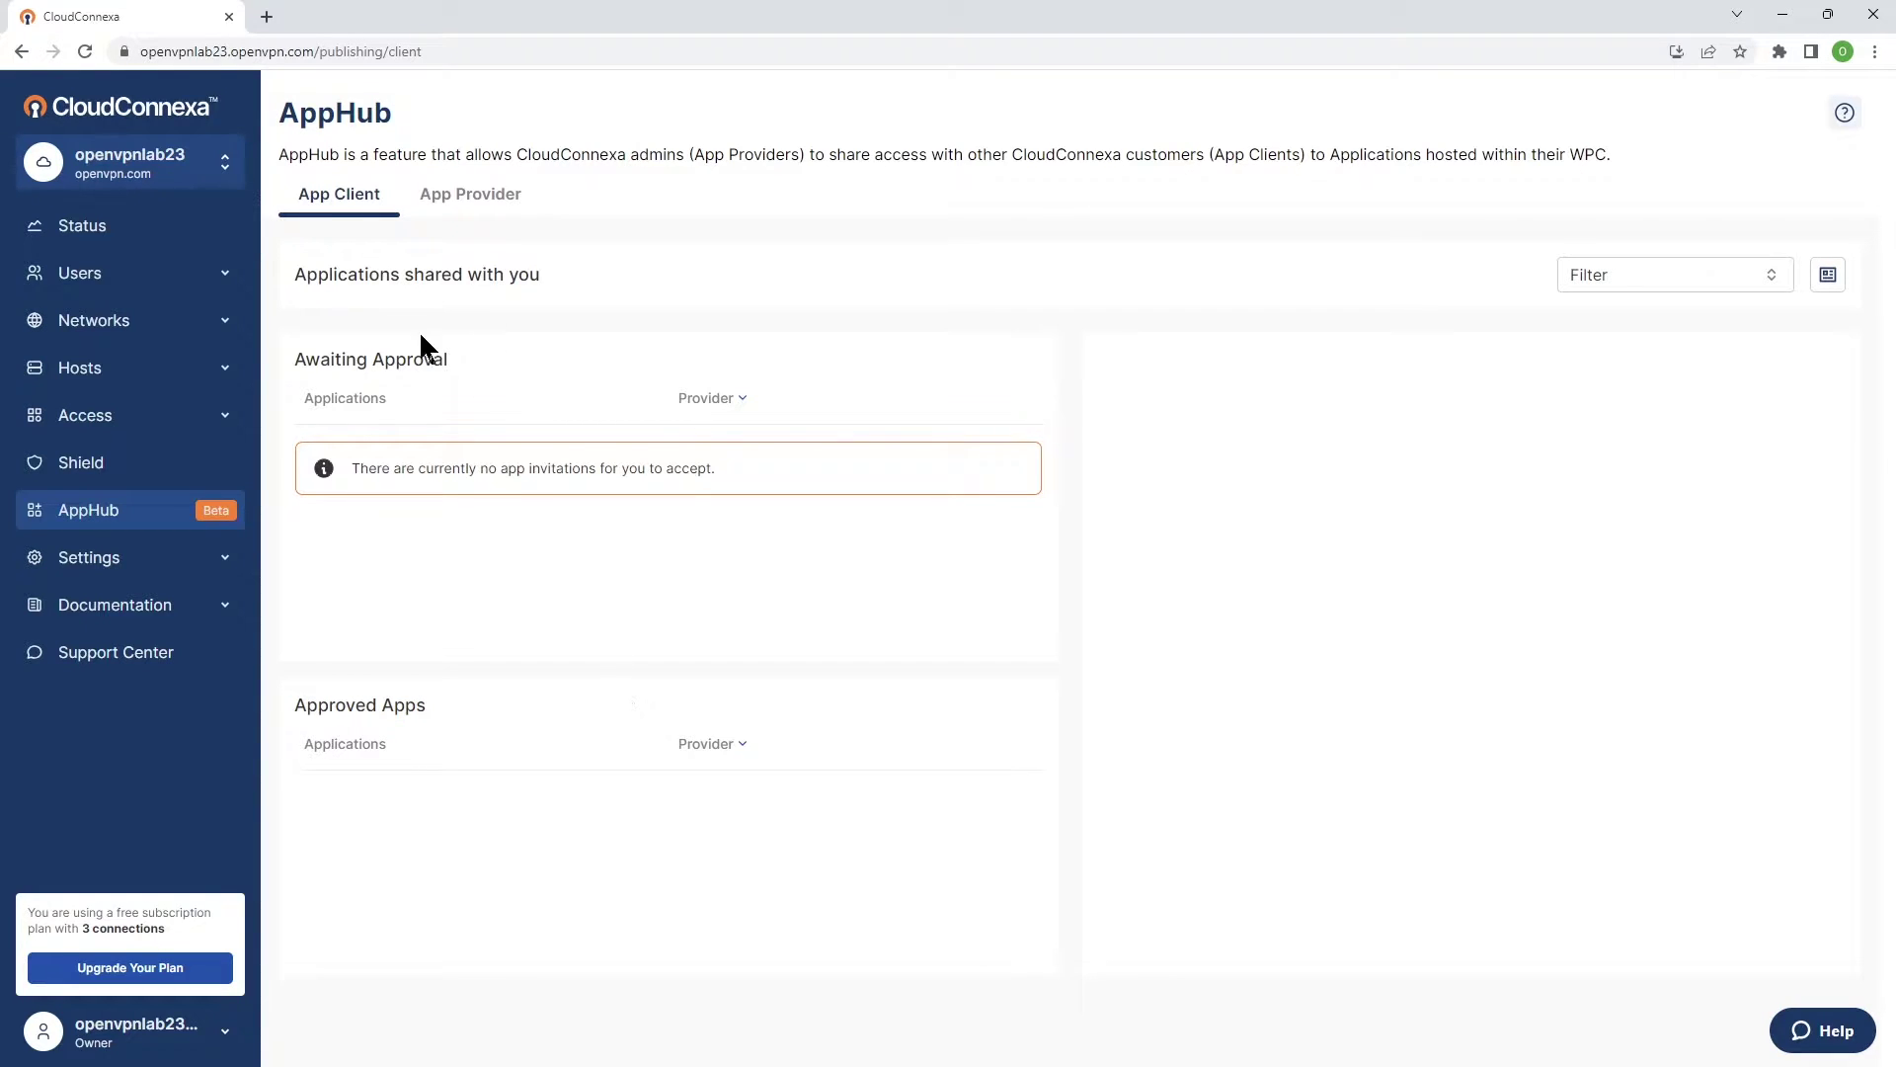
Enter OVNLab as the name in the App Provider's AppHub Profile.
click(472, 197)
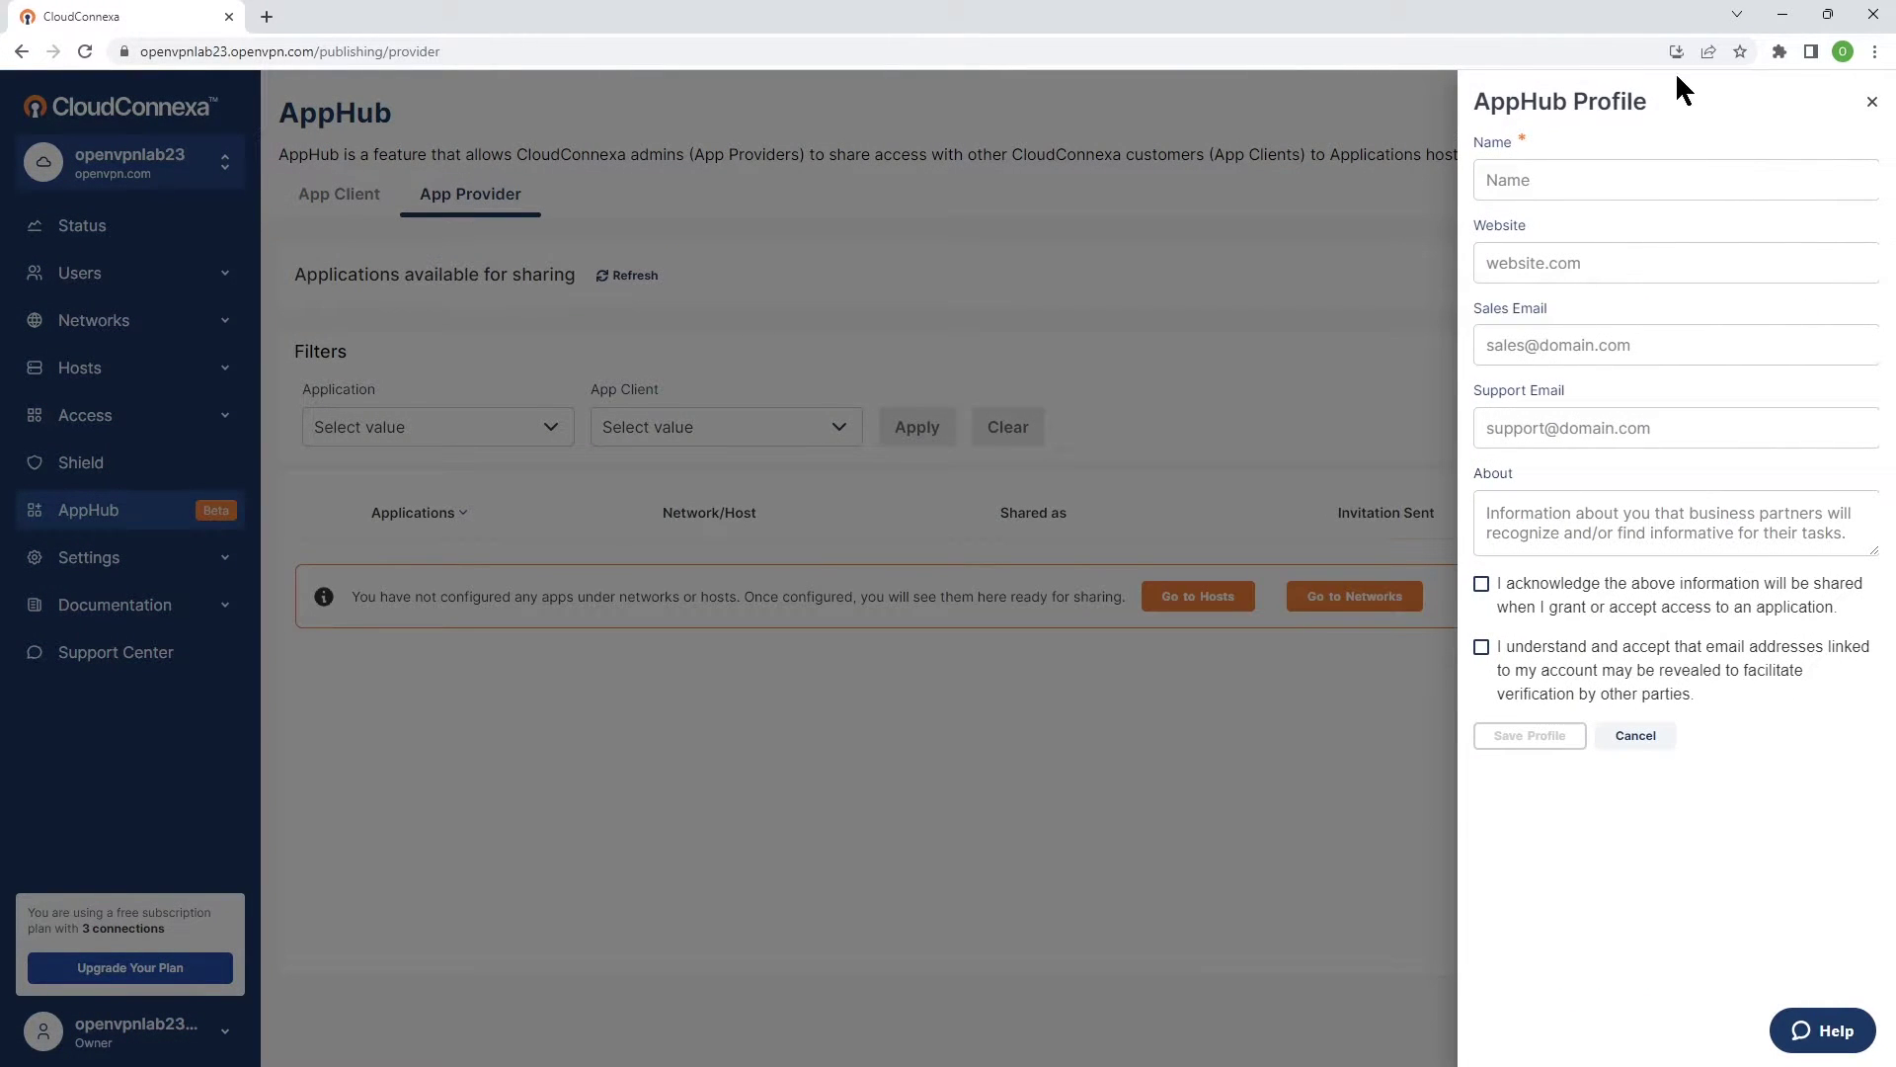
drag(1656, 99, 1487, 116)
click(1493, 178)
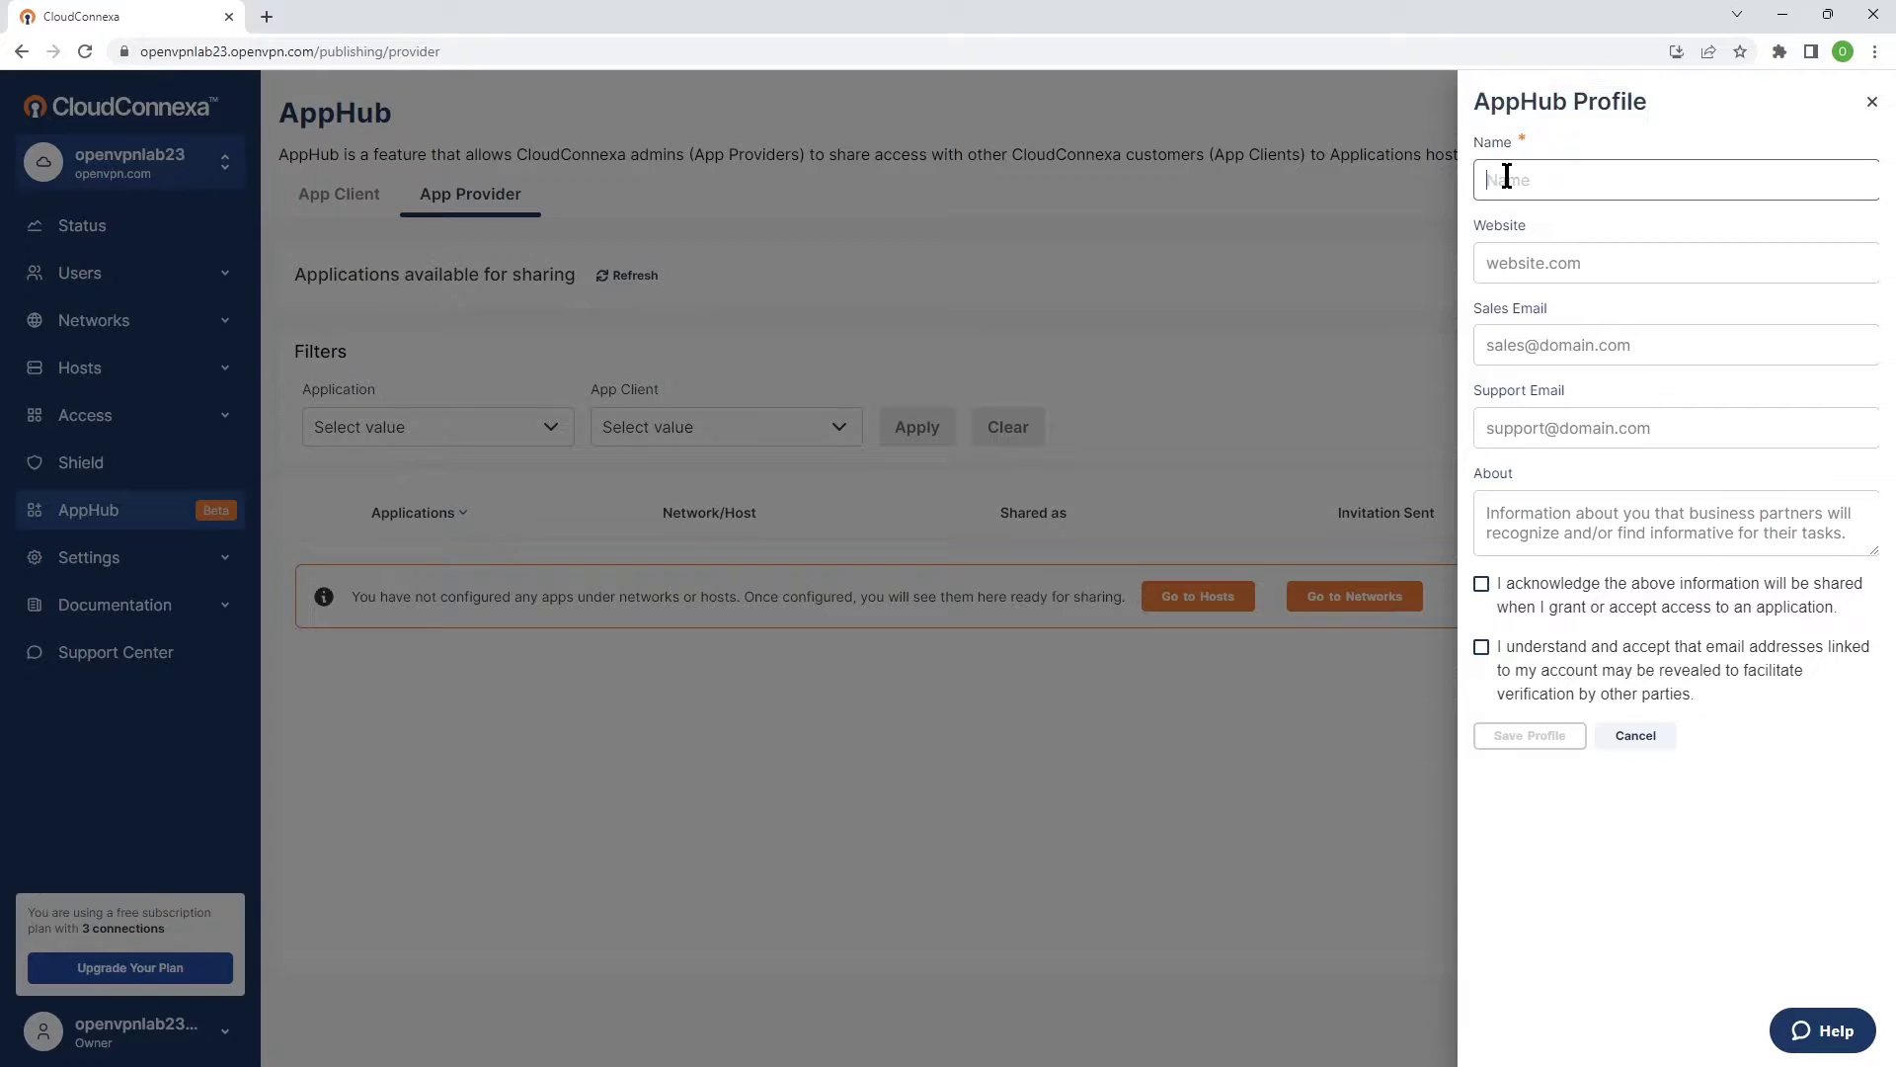
text(OVNLab)
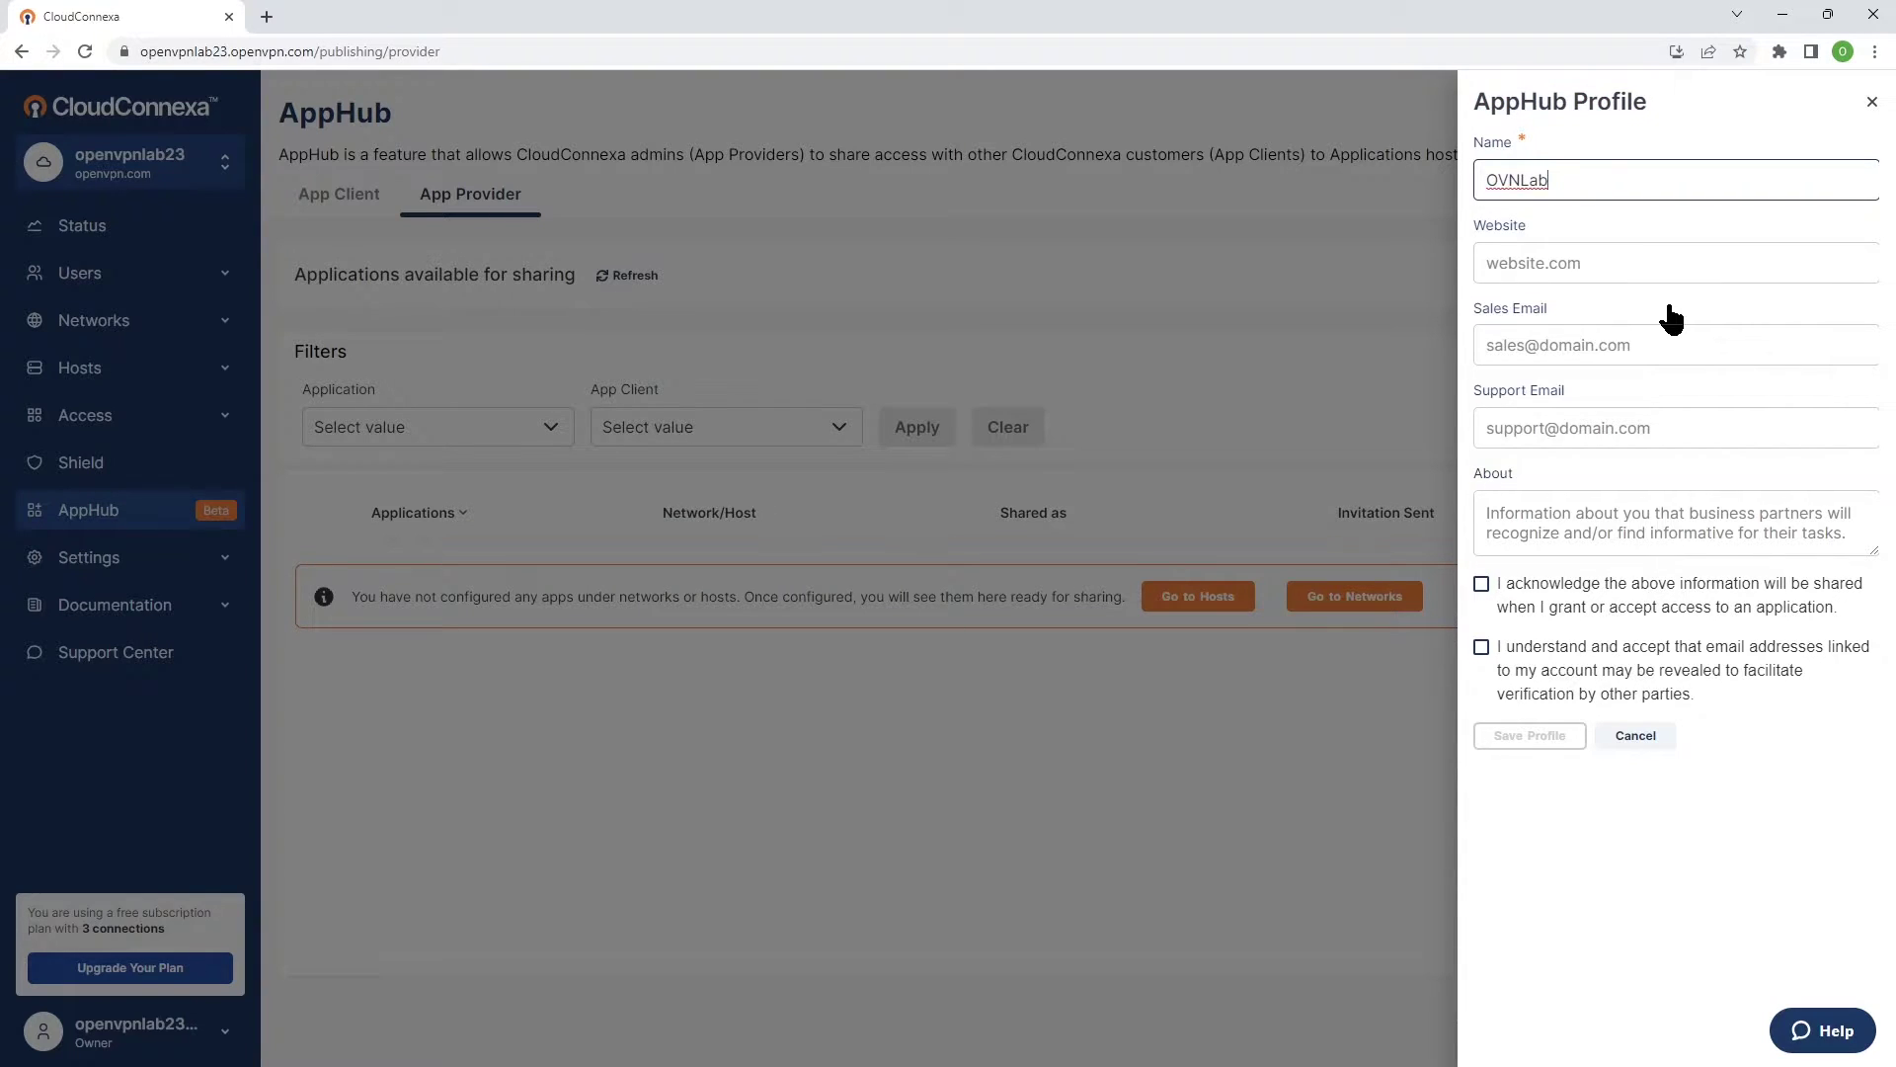
Fill in the sales and support e-mail addresses and tick both acknowledgement checkboxes.
click(1543, 346)
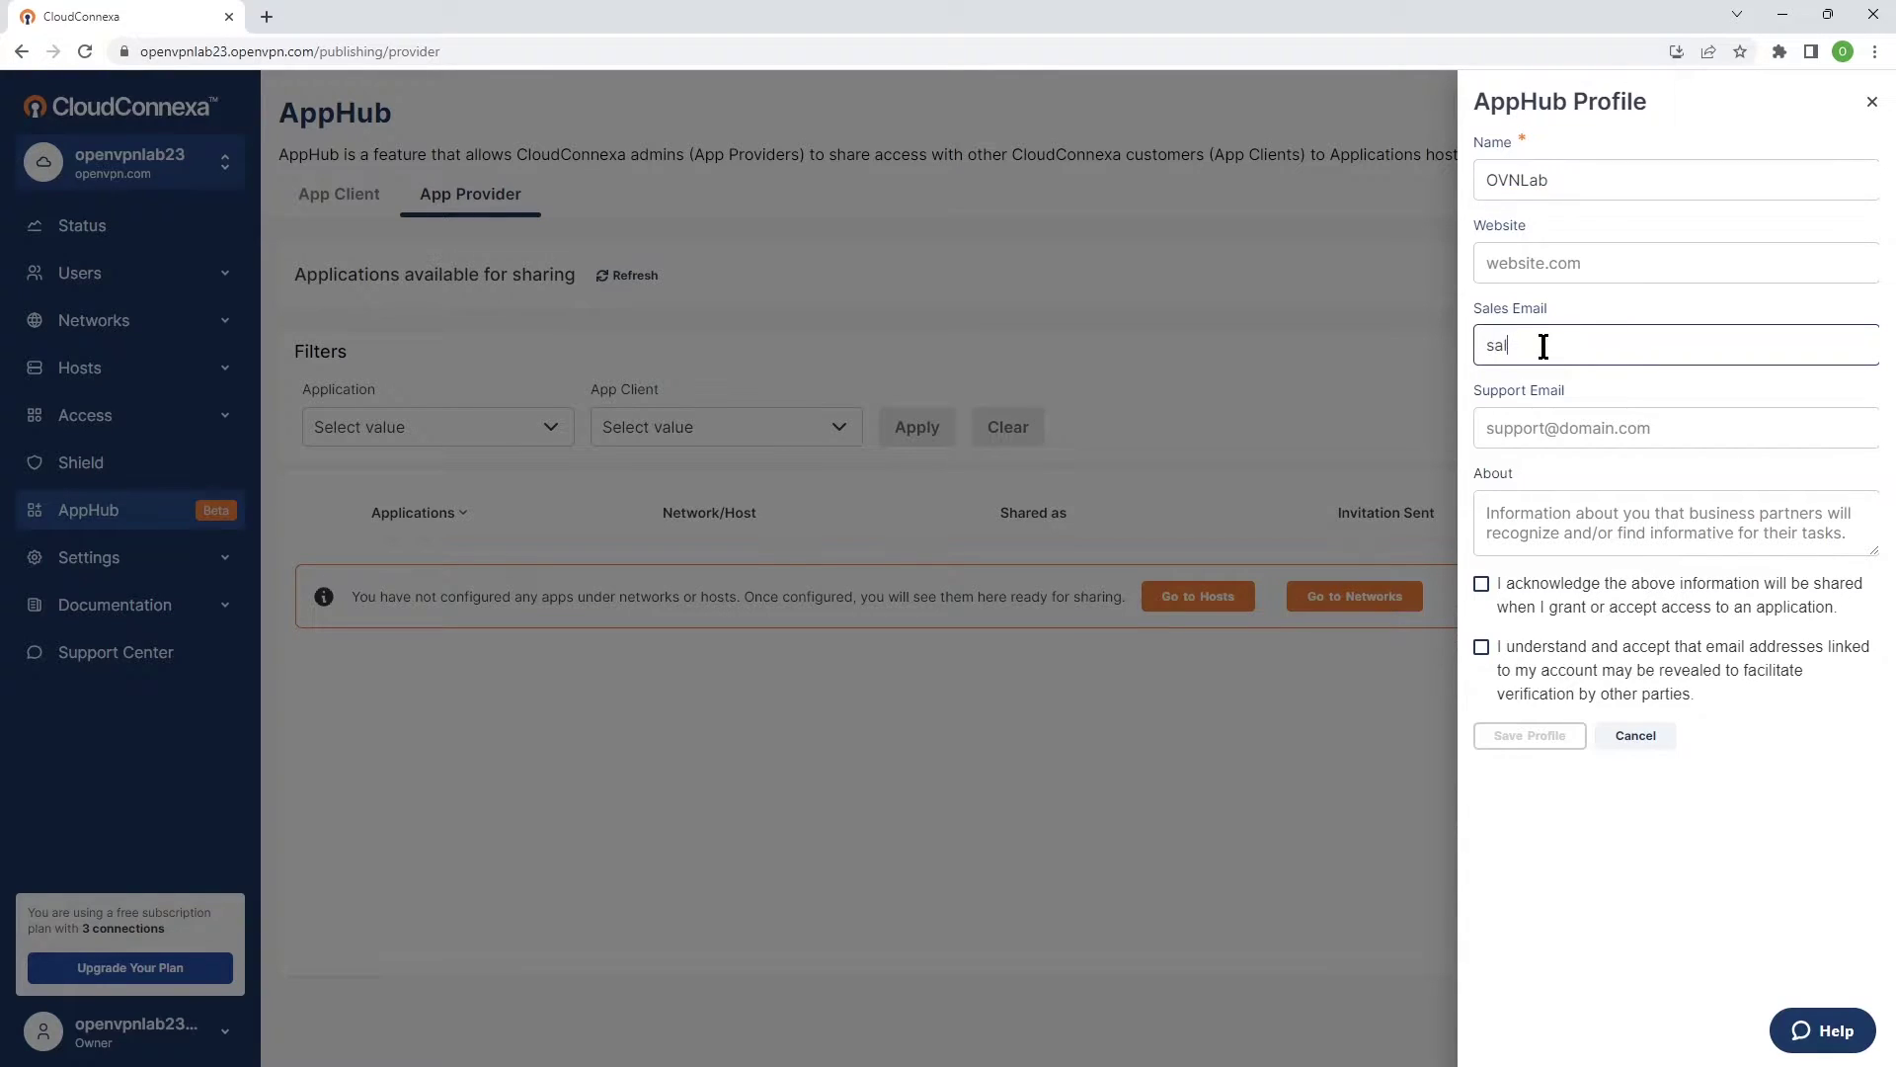
click(1523, 423)
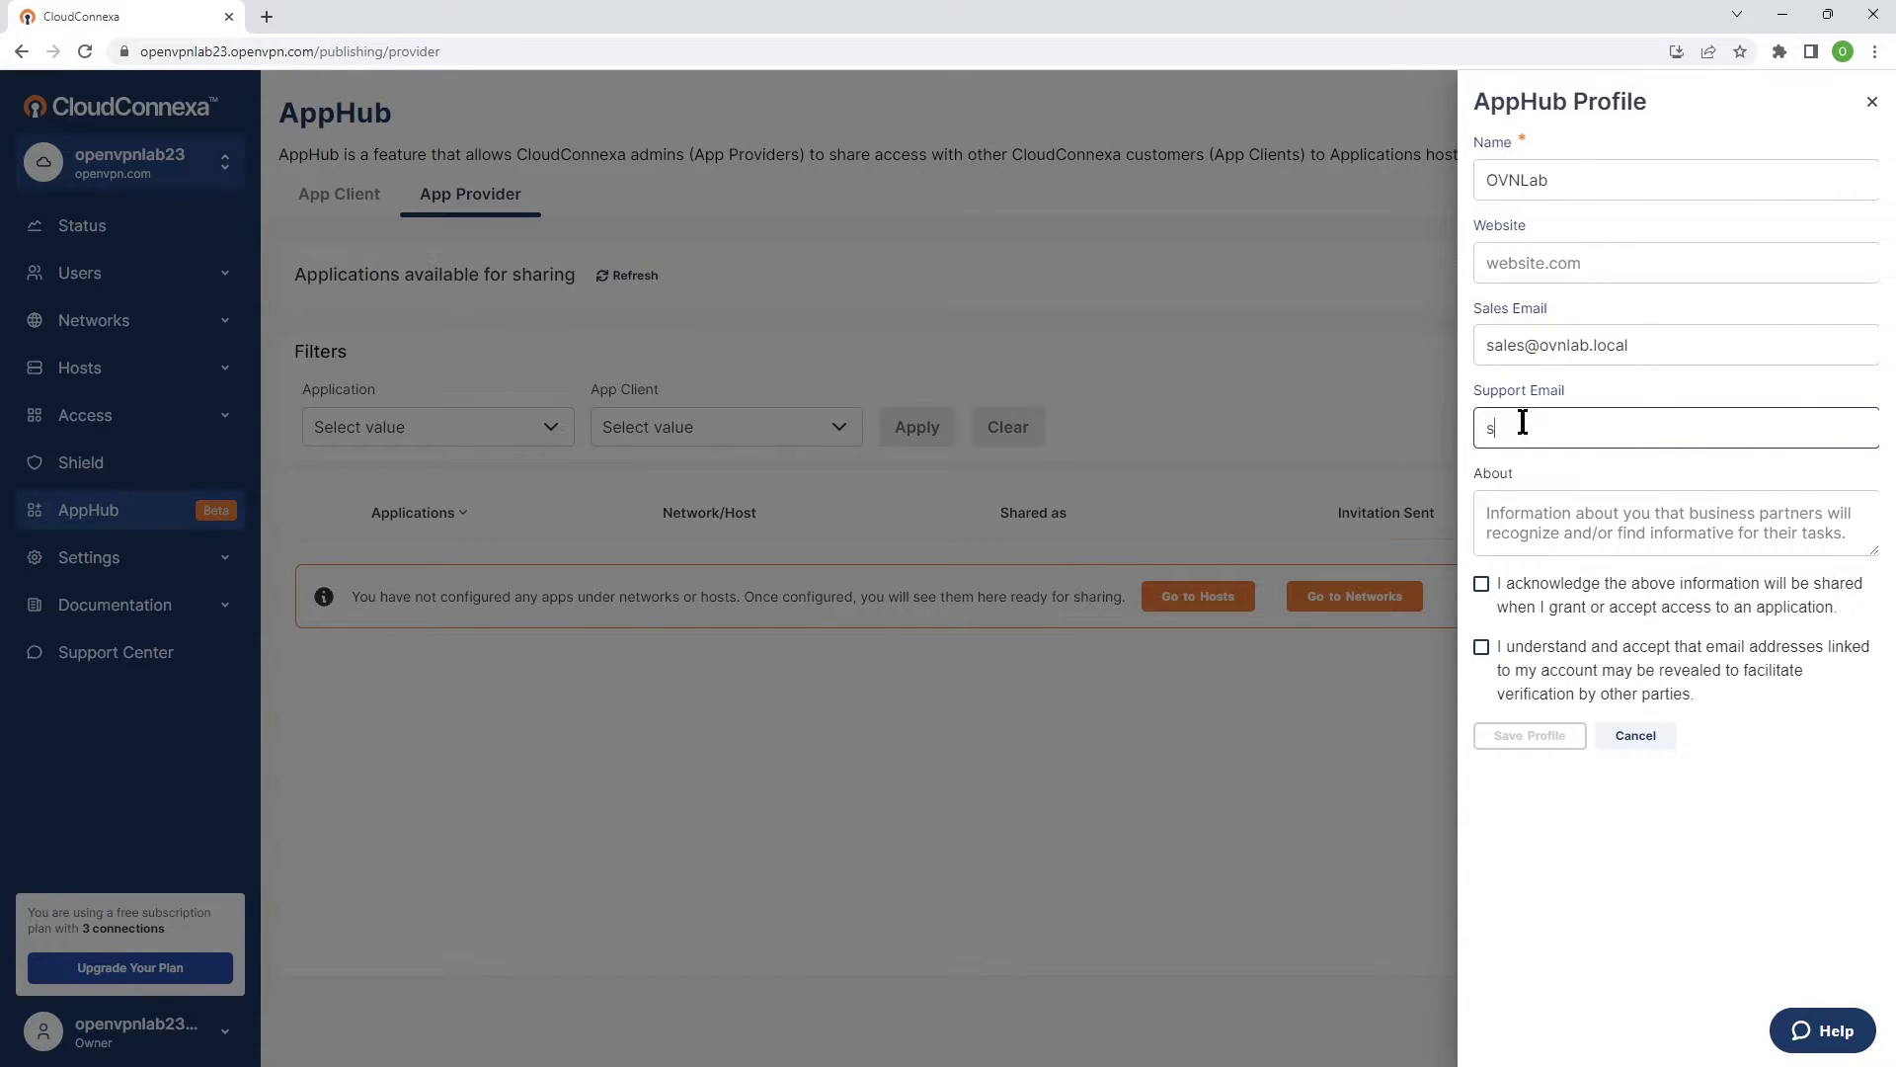
click(1482, 584)
click(1482, 647)
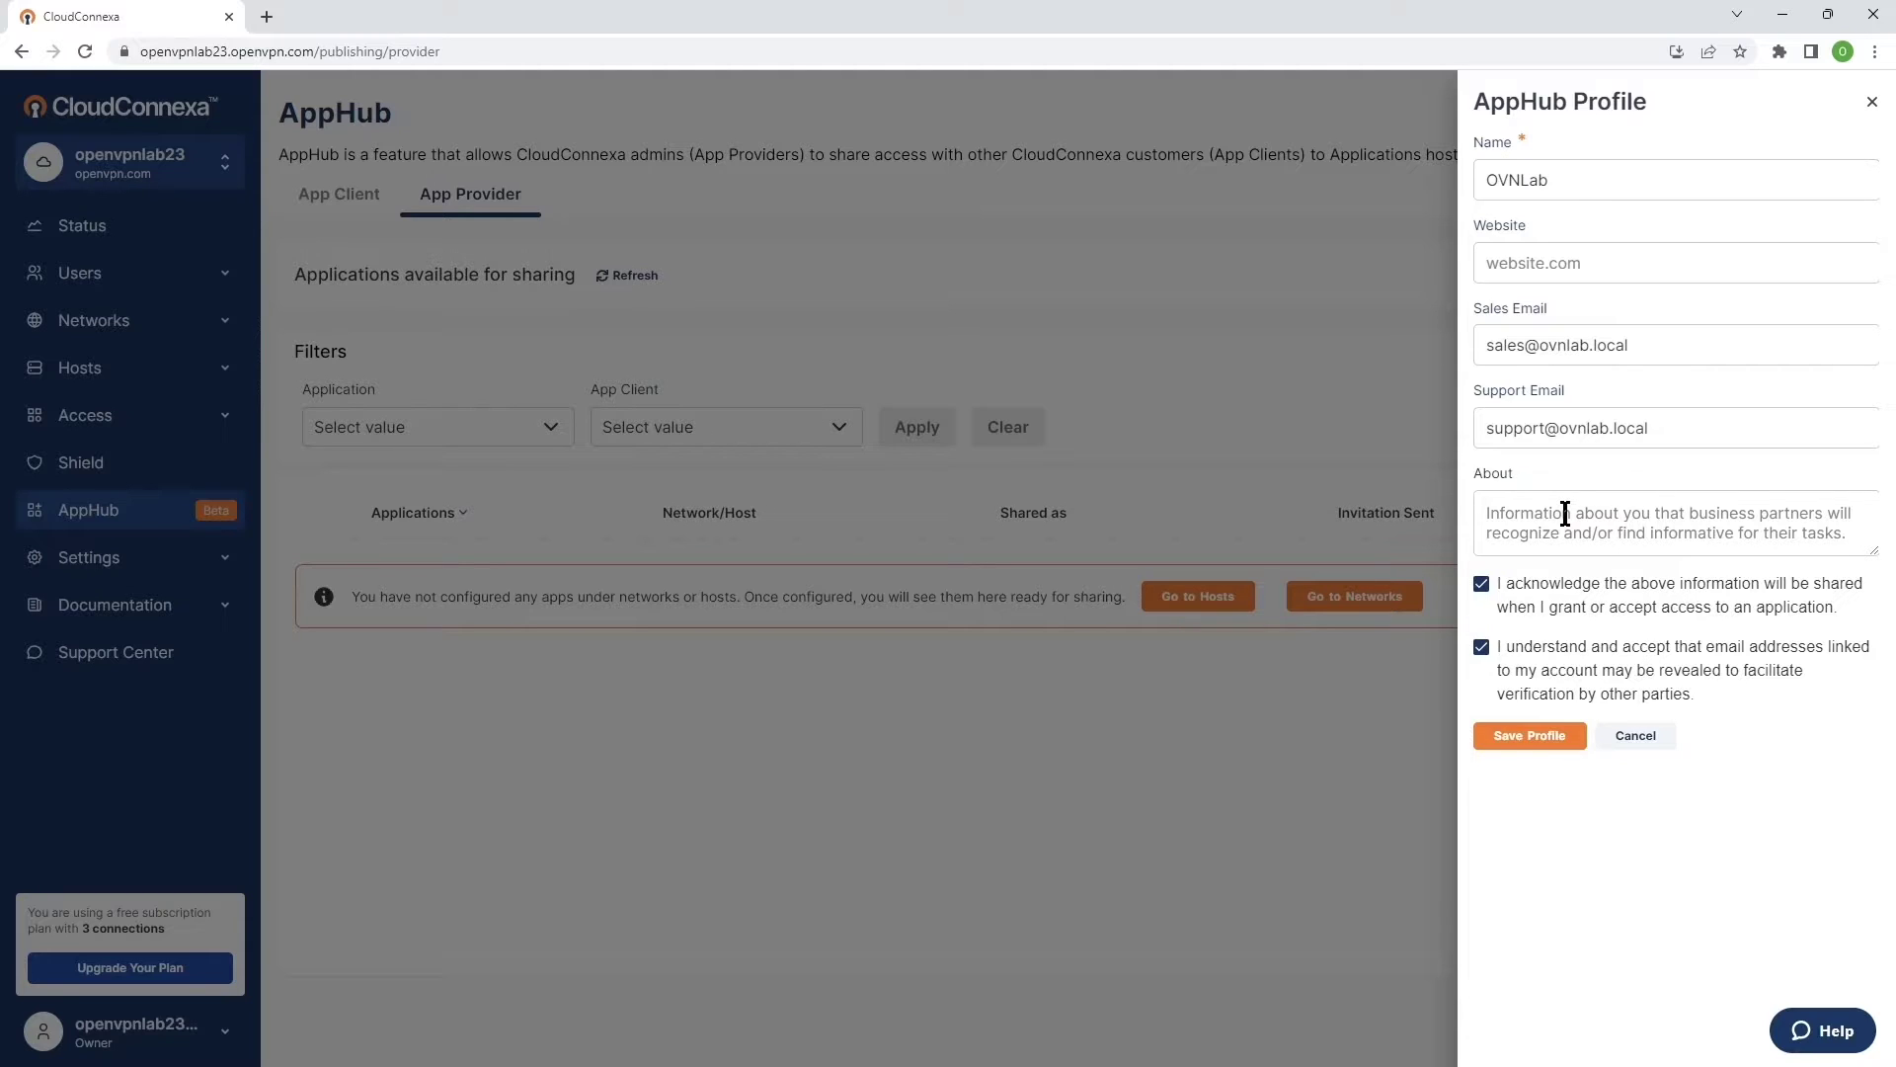
Save the provider profile as OVNLab1 after the name clash, then switch to the second account's window.
click(1531, 739)
click(1575, 179)
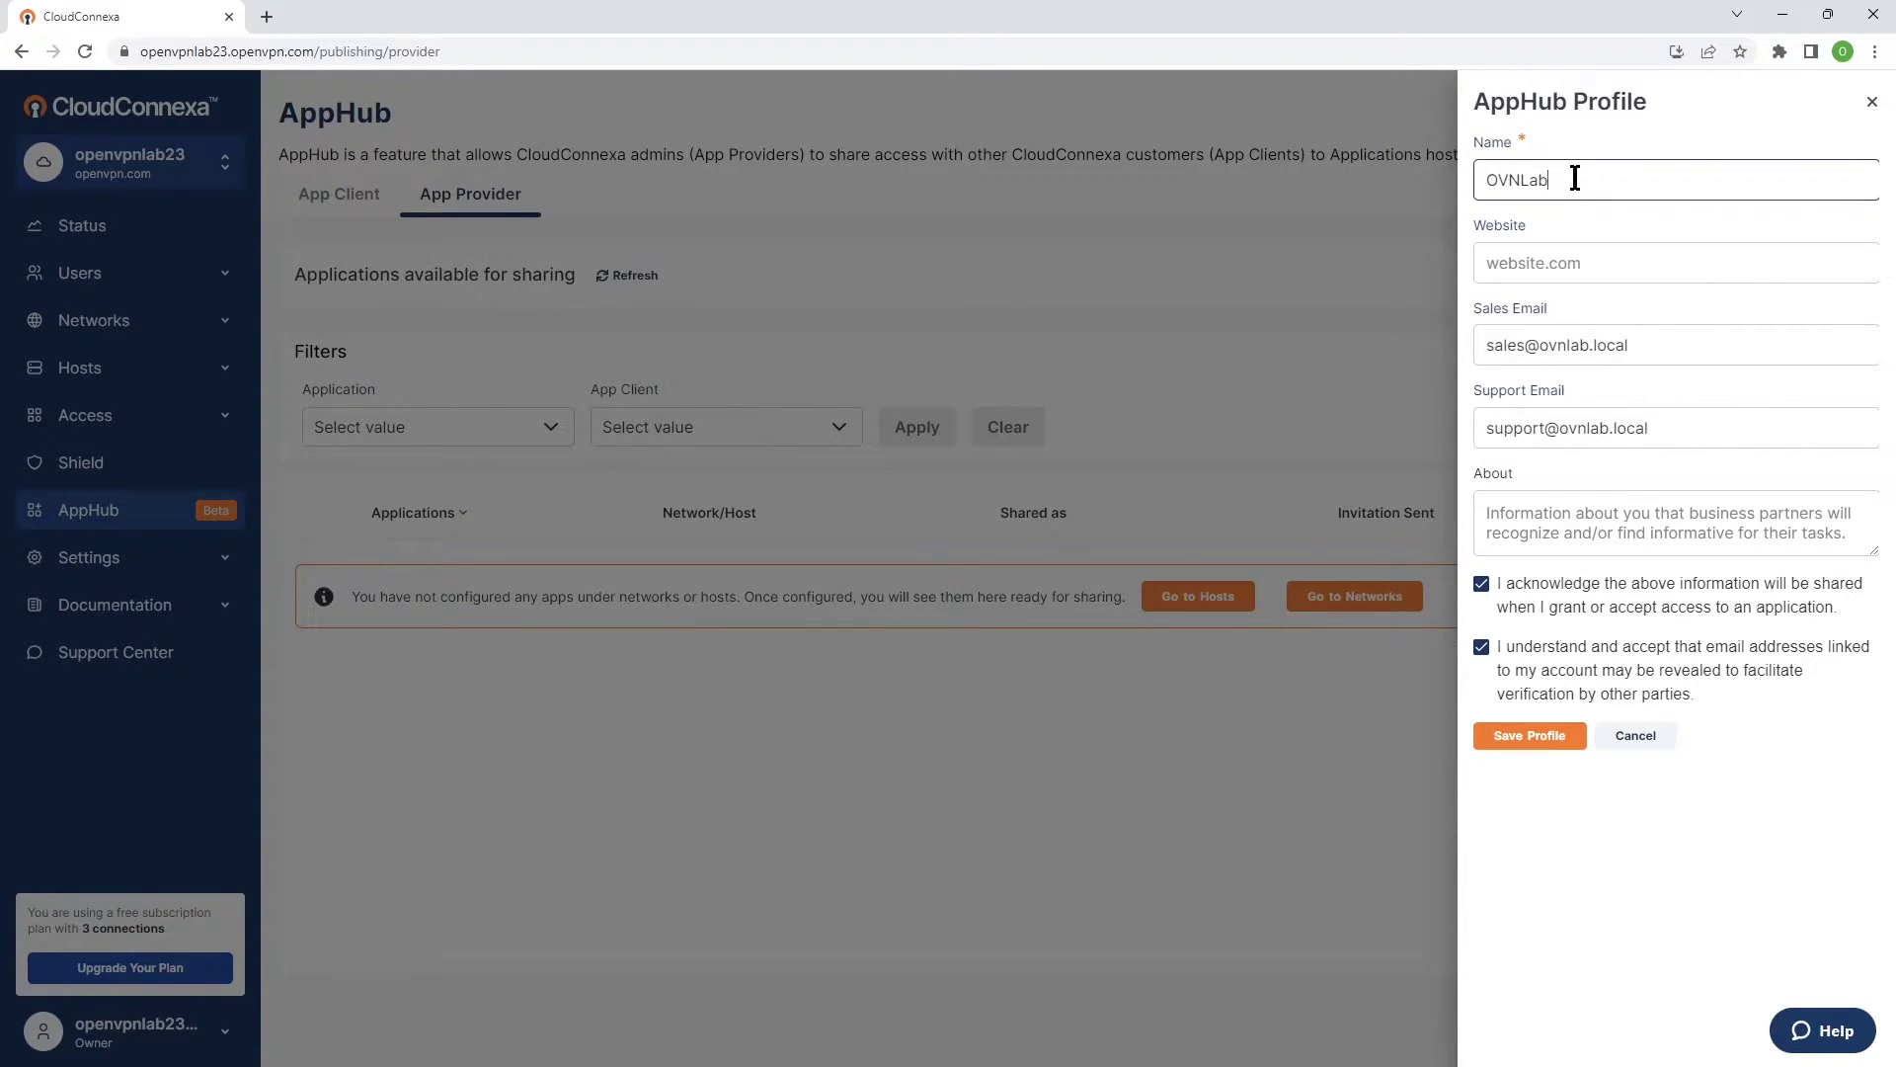
text(1)
click(1529, 737)
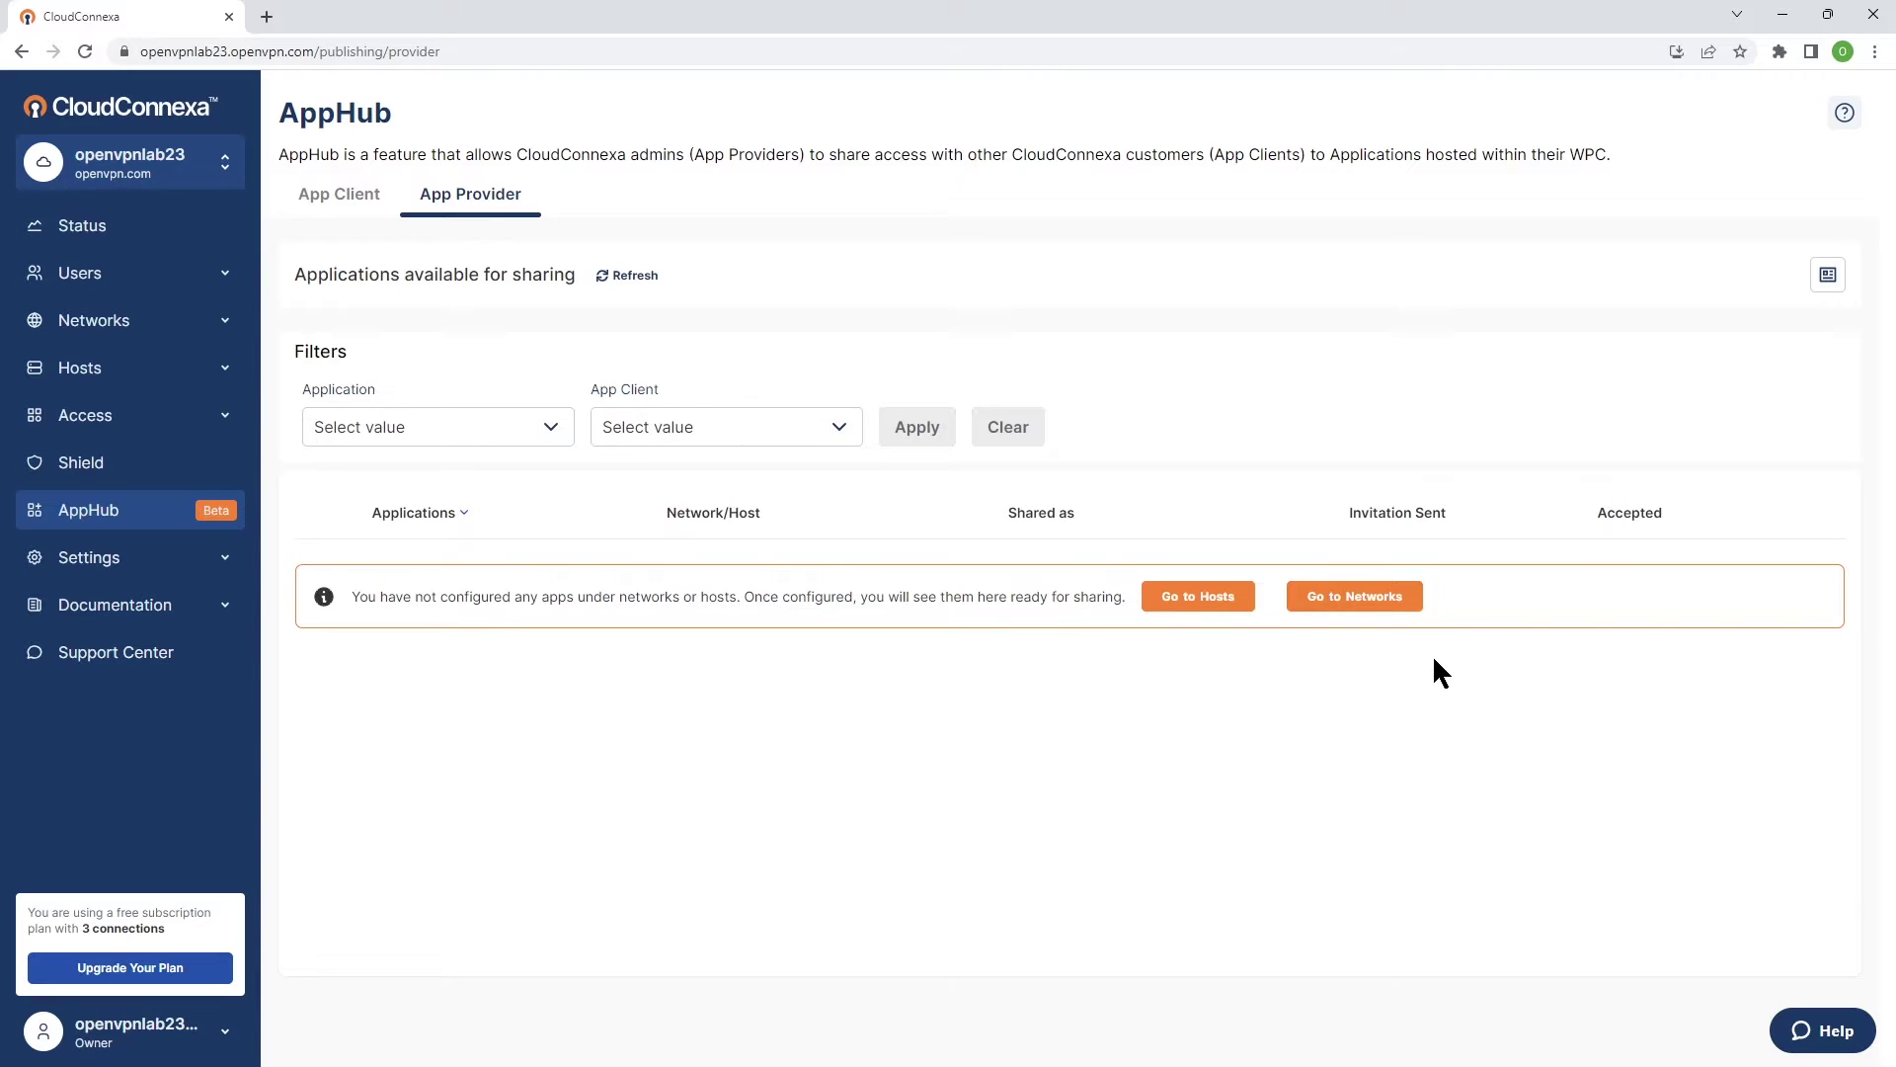
click(1782, 17)
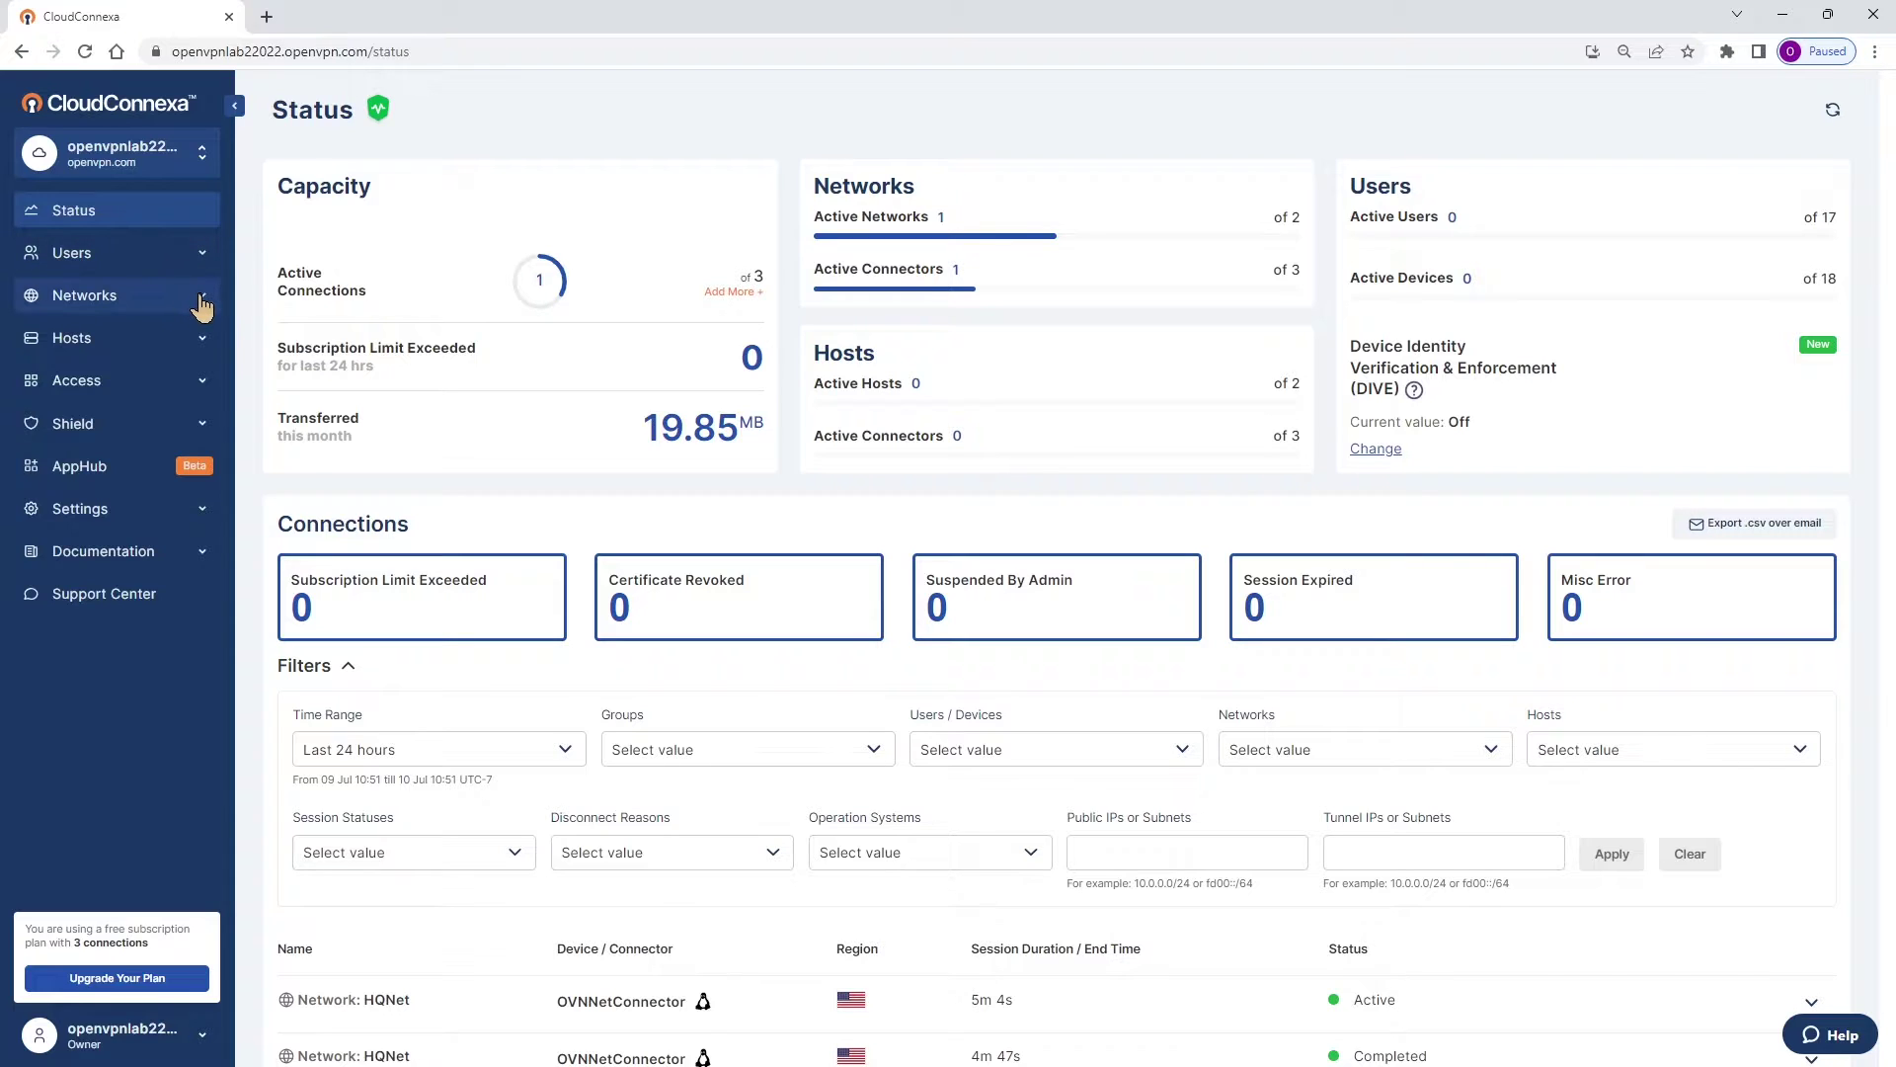
Open Networks > Applications in the second account and look over the crm entry.
click(190, 296)
click(81, 369)
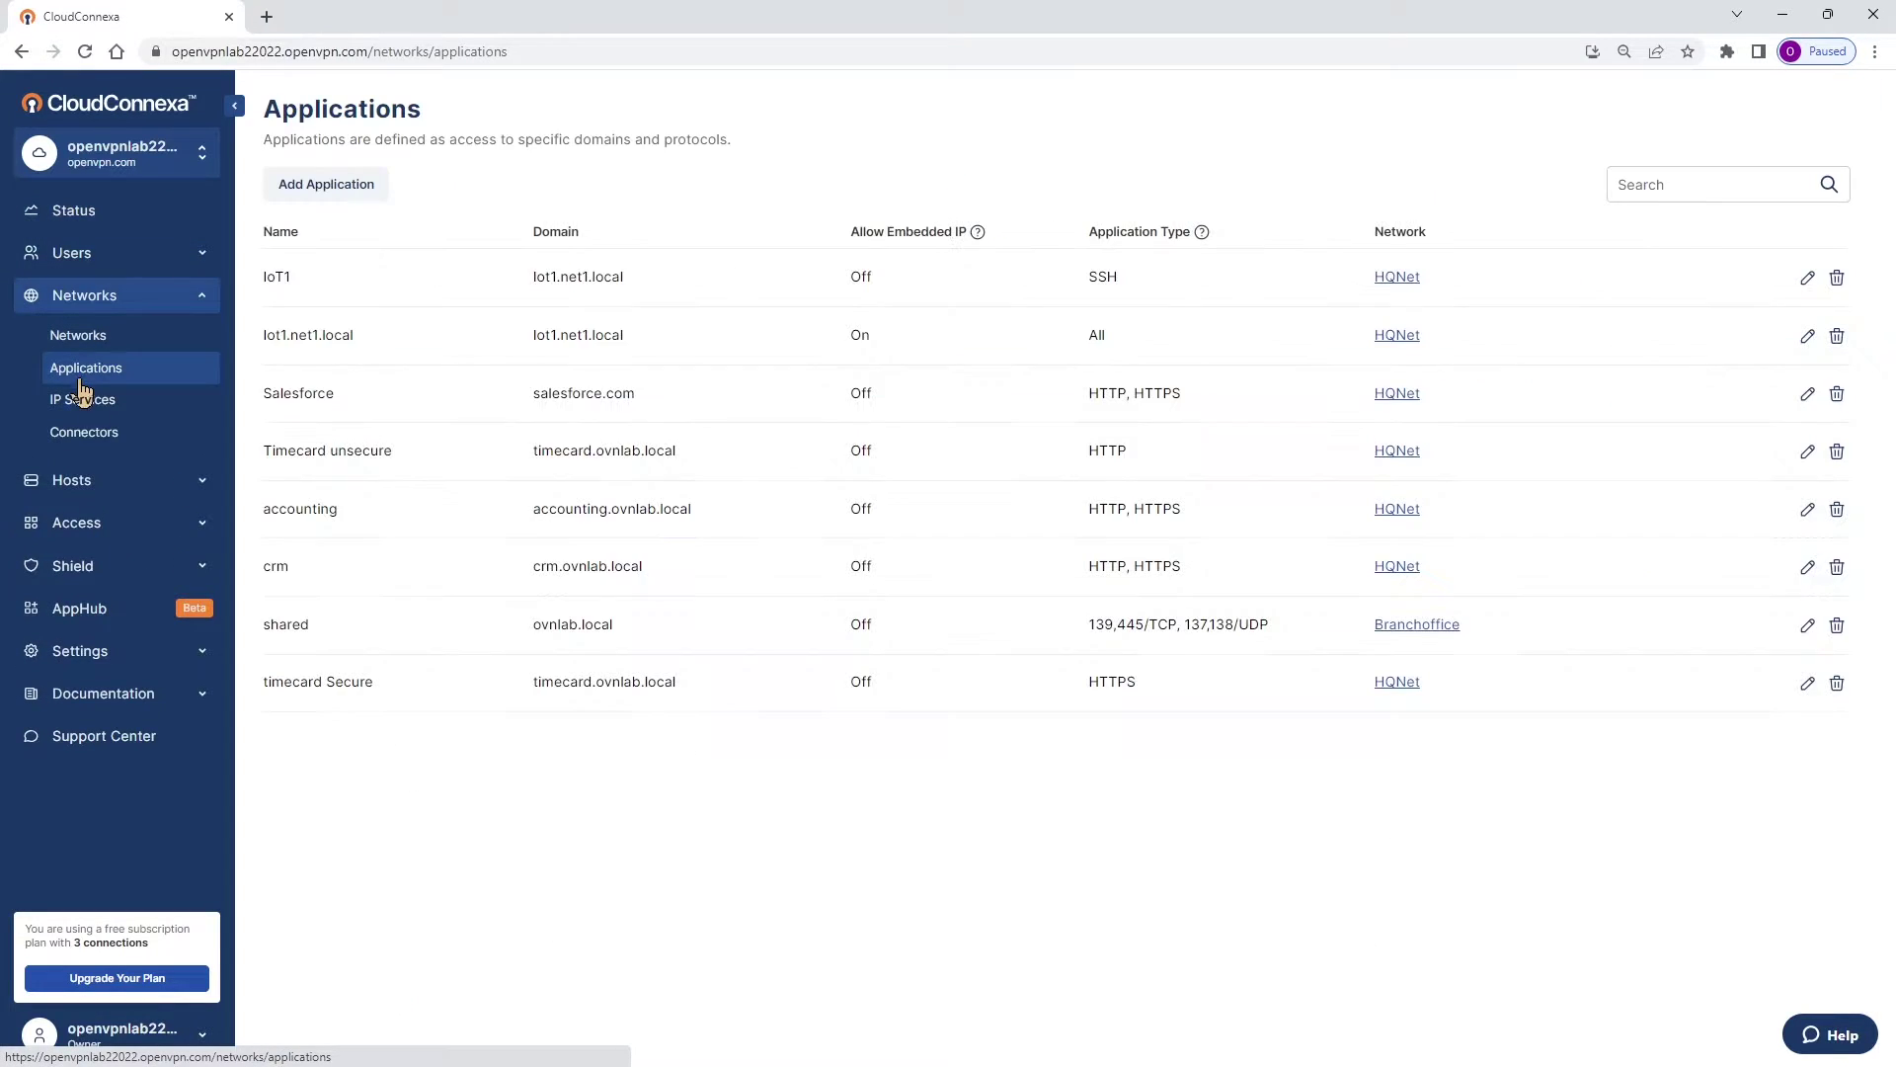
drag(268, 570, 1561, 575)
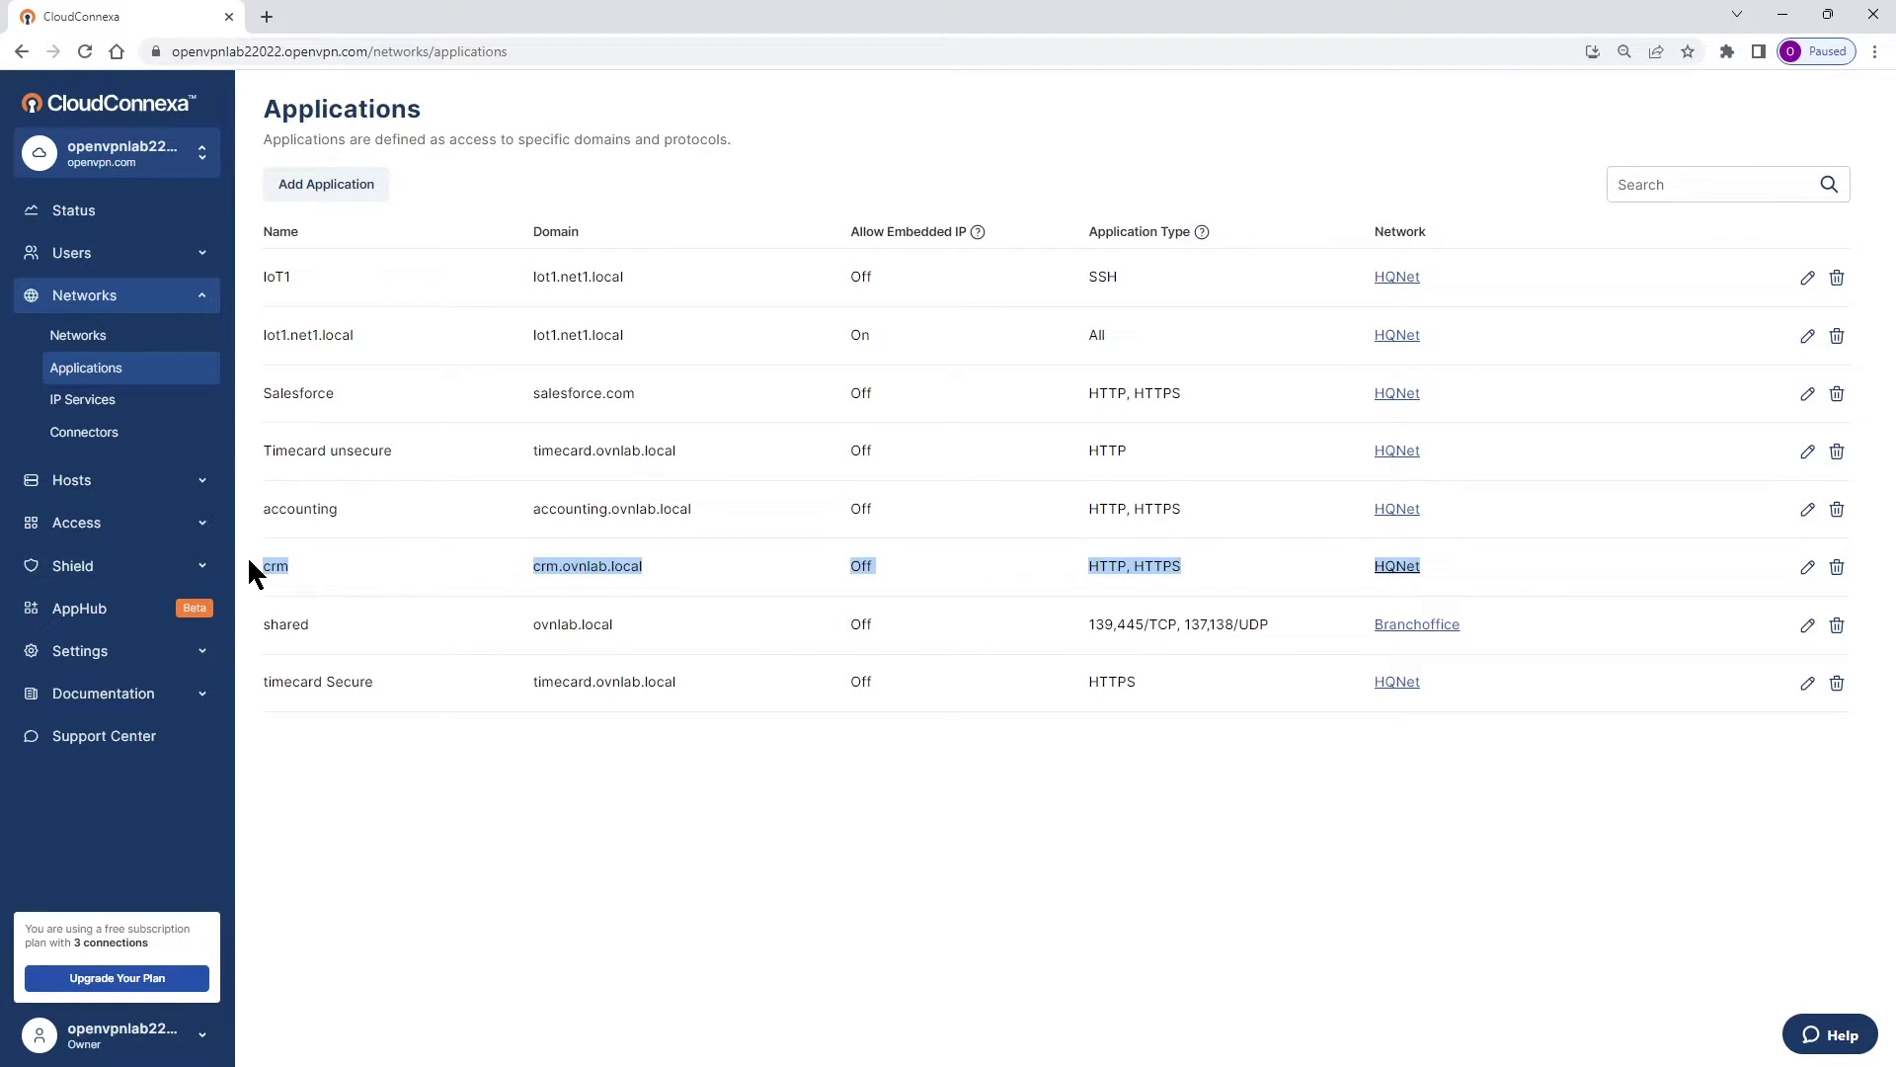
click(604, 577)
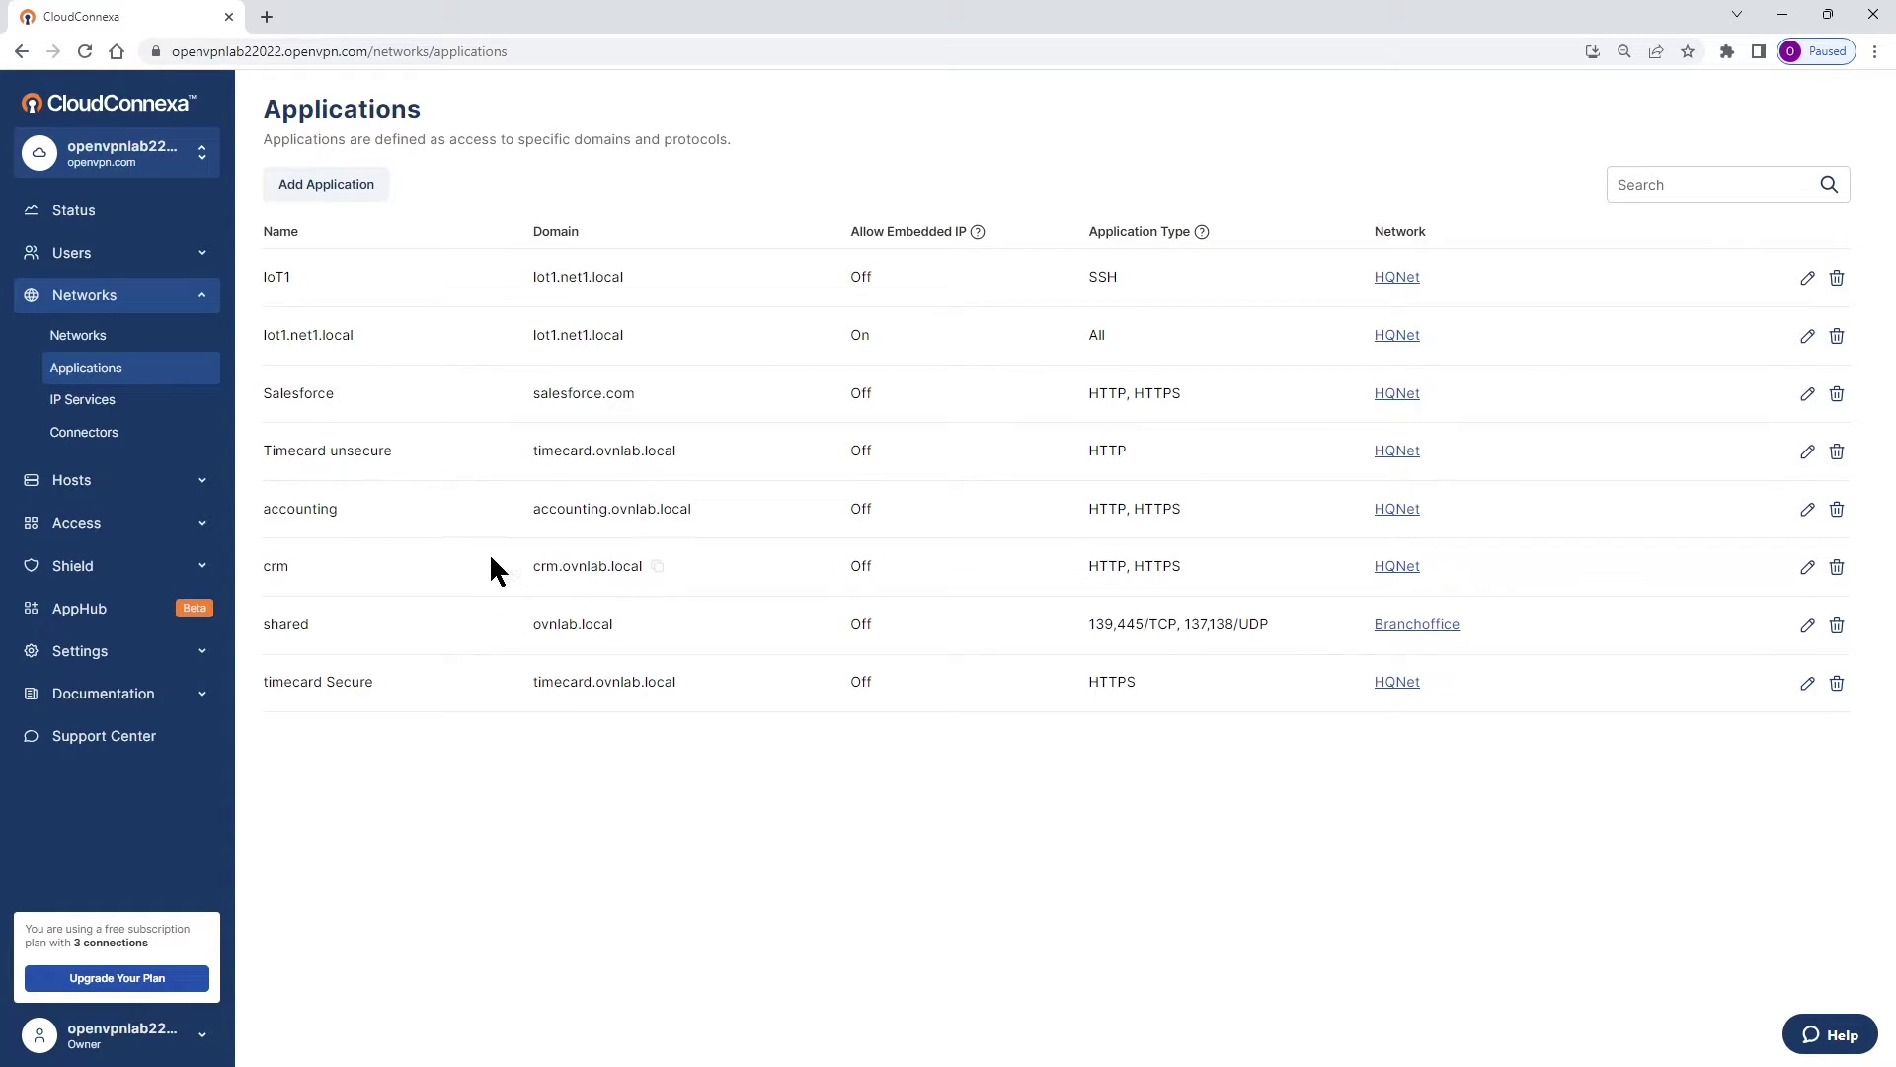
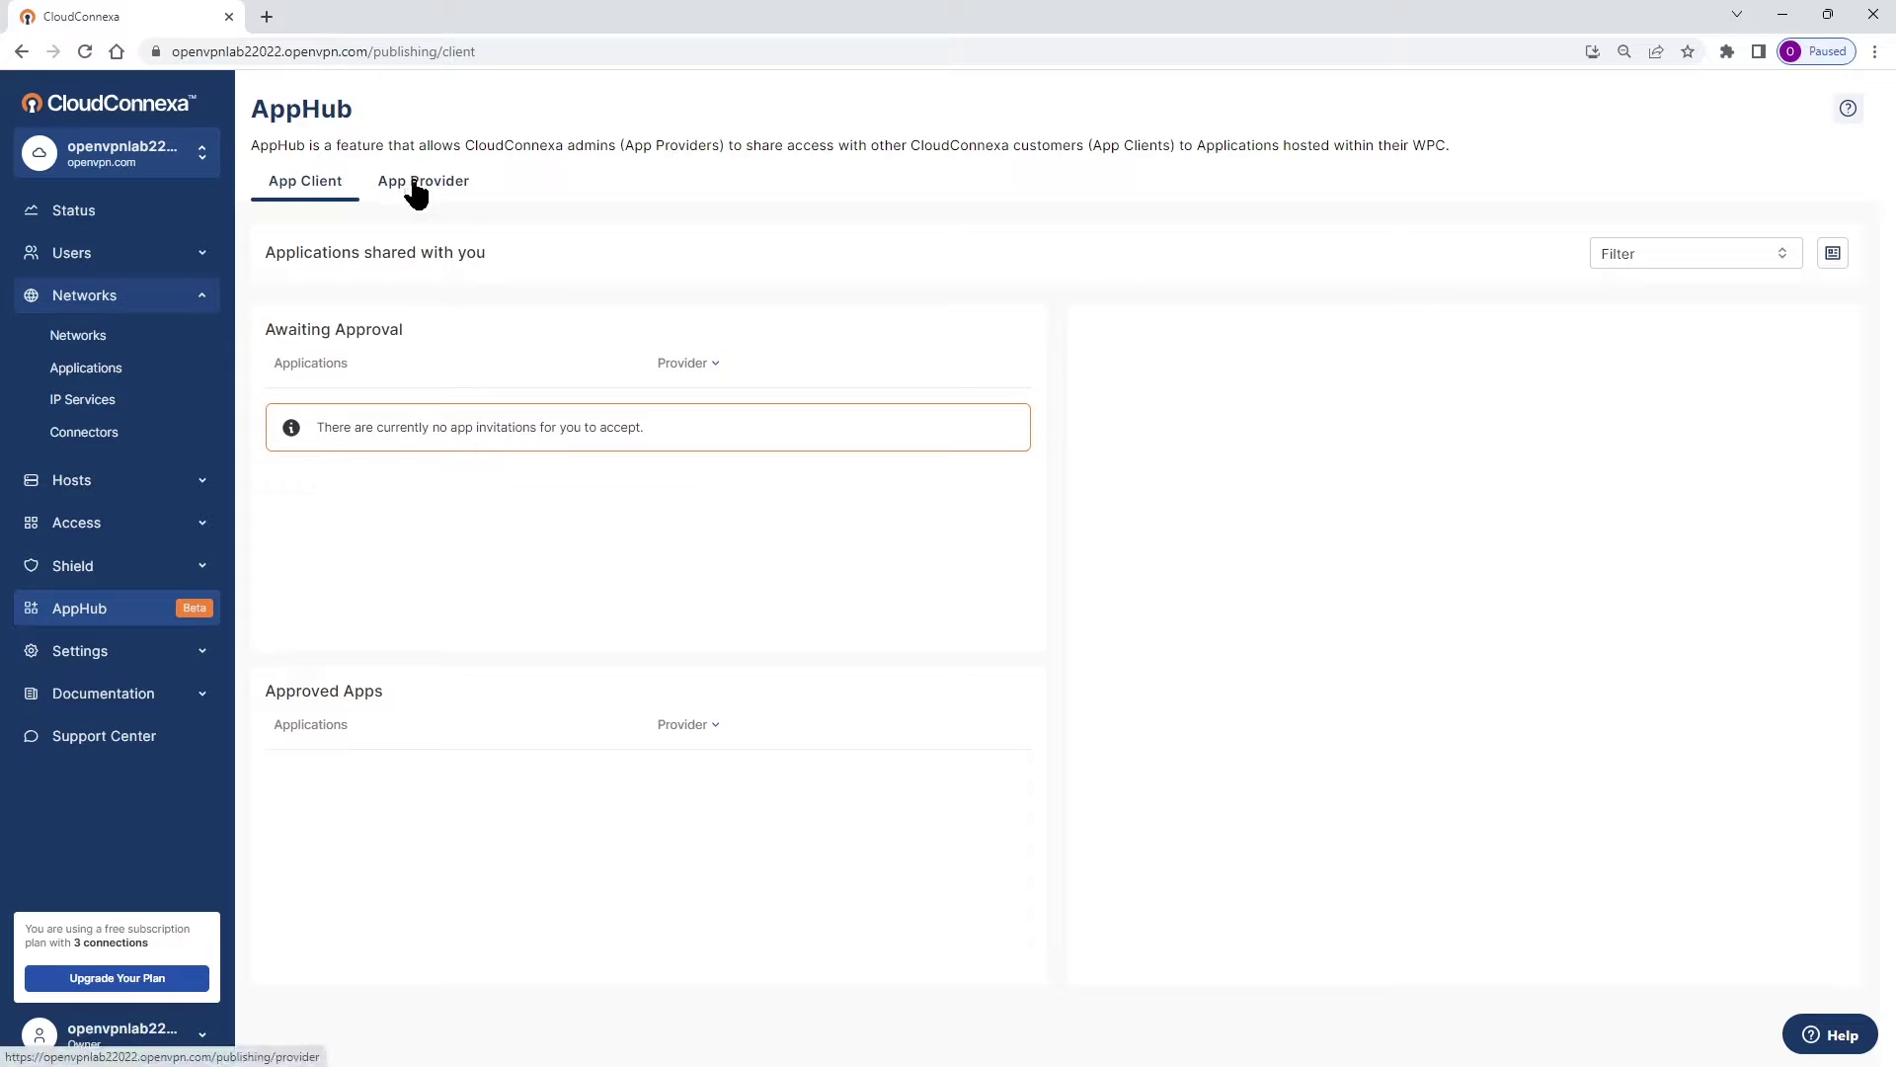
Open the Share App invitation form for the crm application from the App Provider list.
click(415, 194)
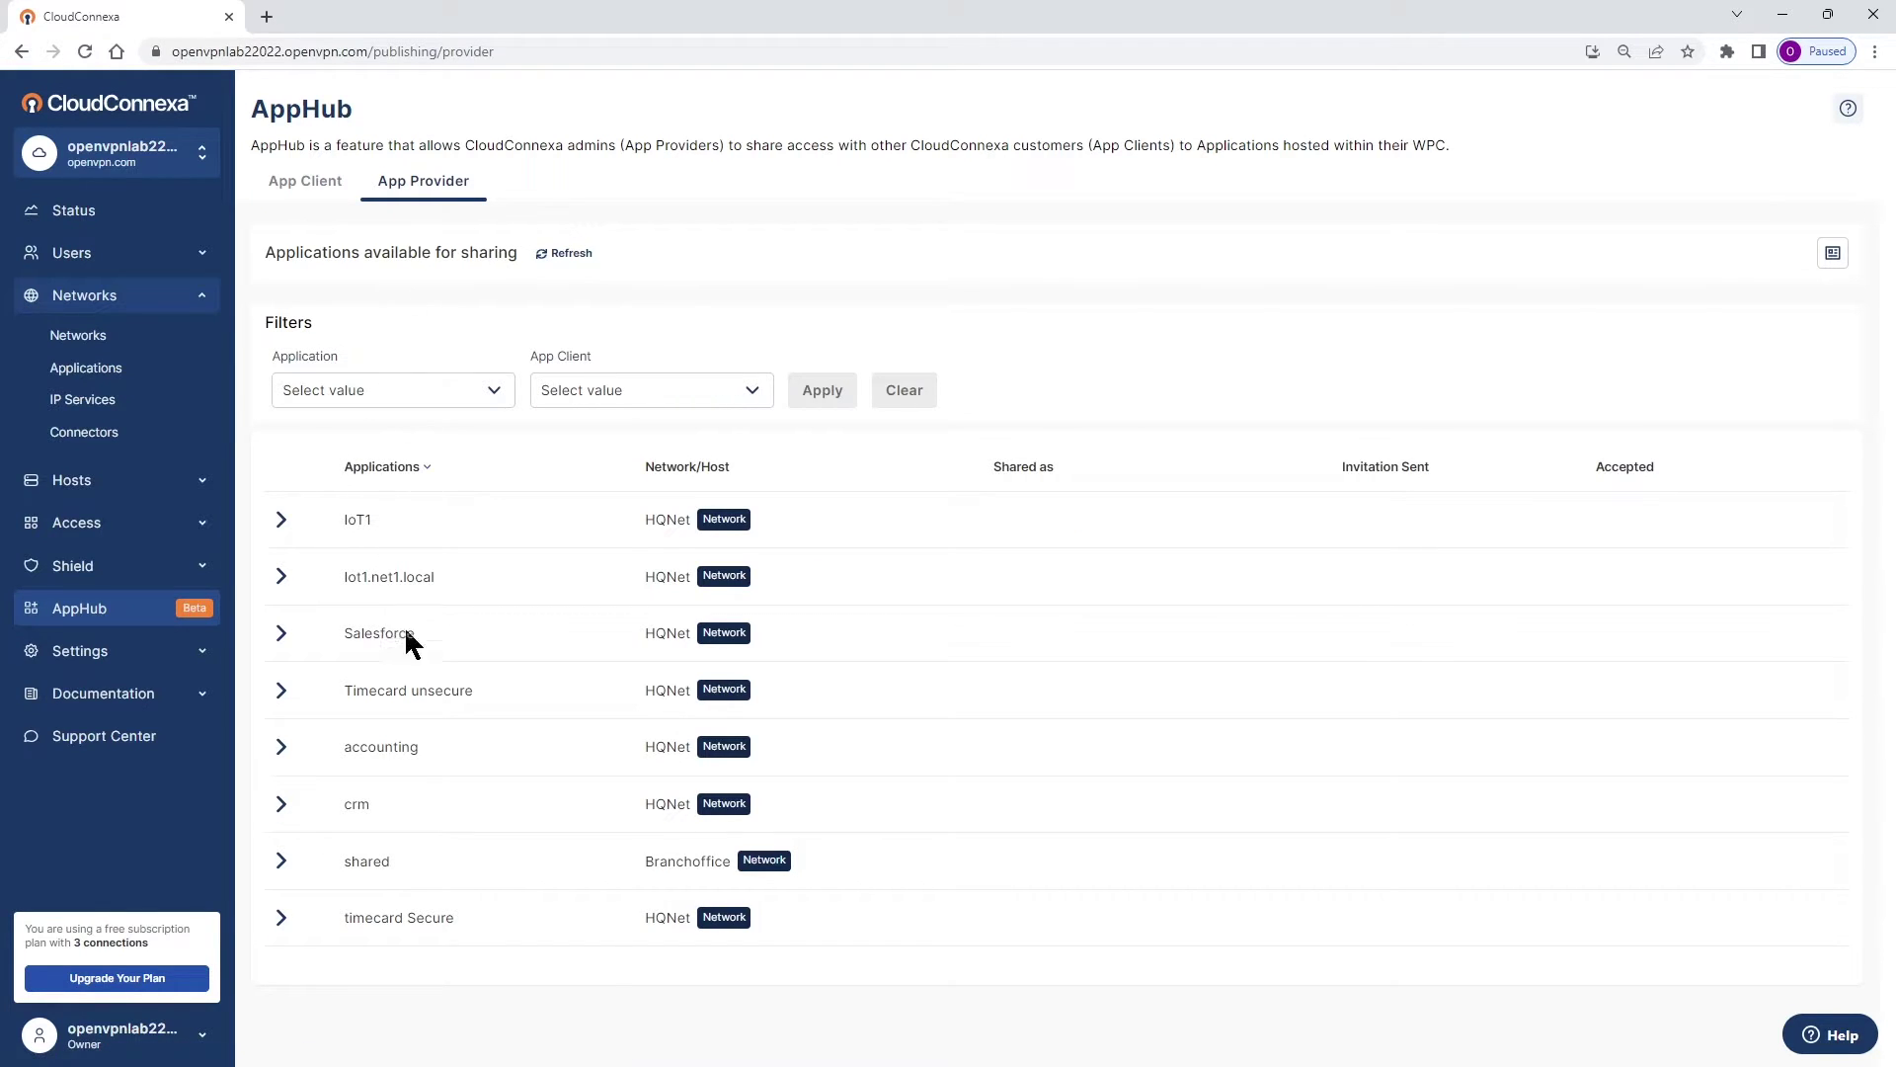
click(280, 813)
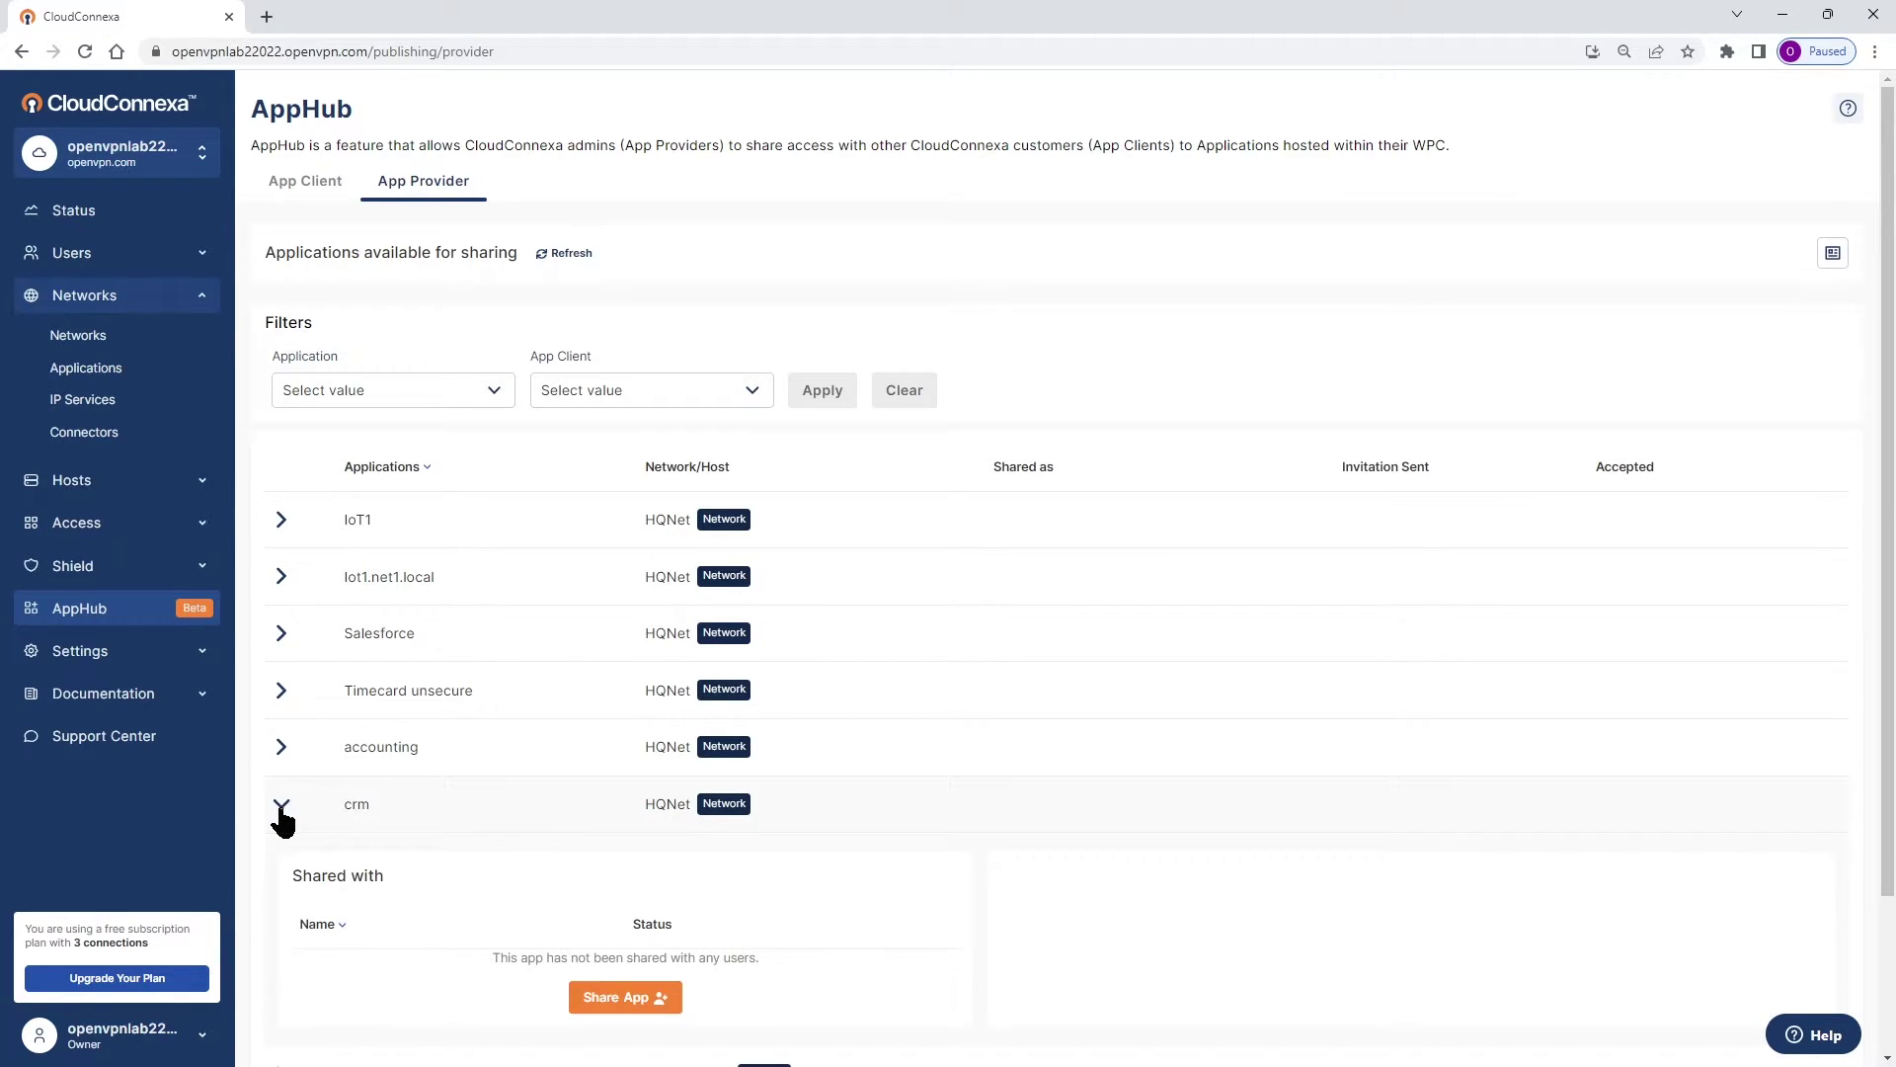
scroll(348, 805, down, 2)
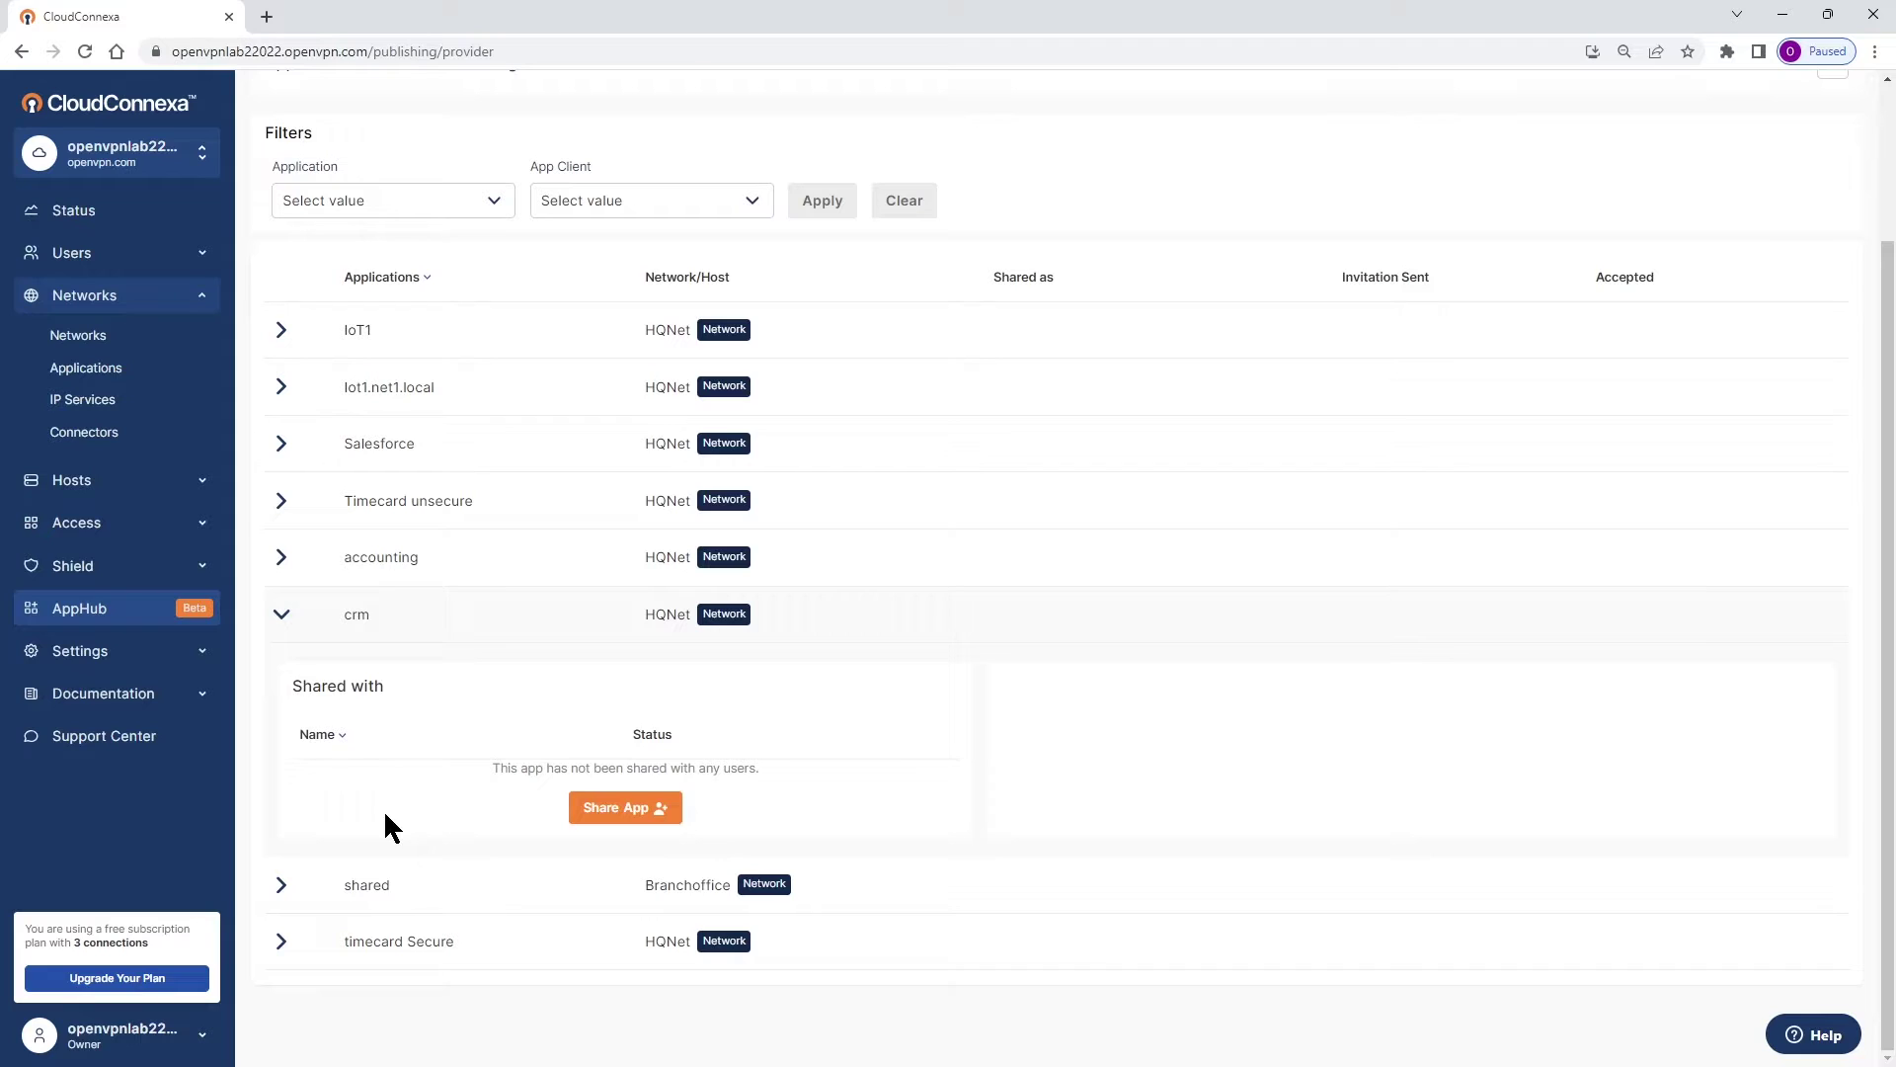
click(621, 810)
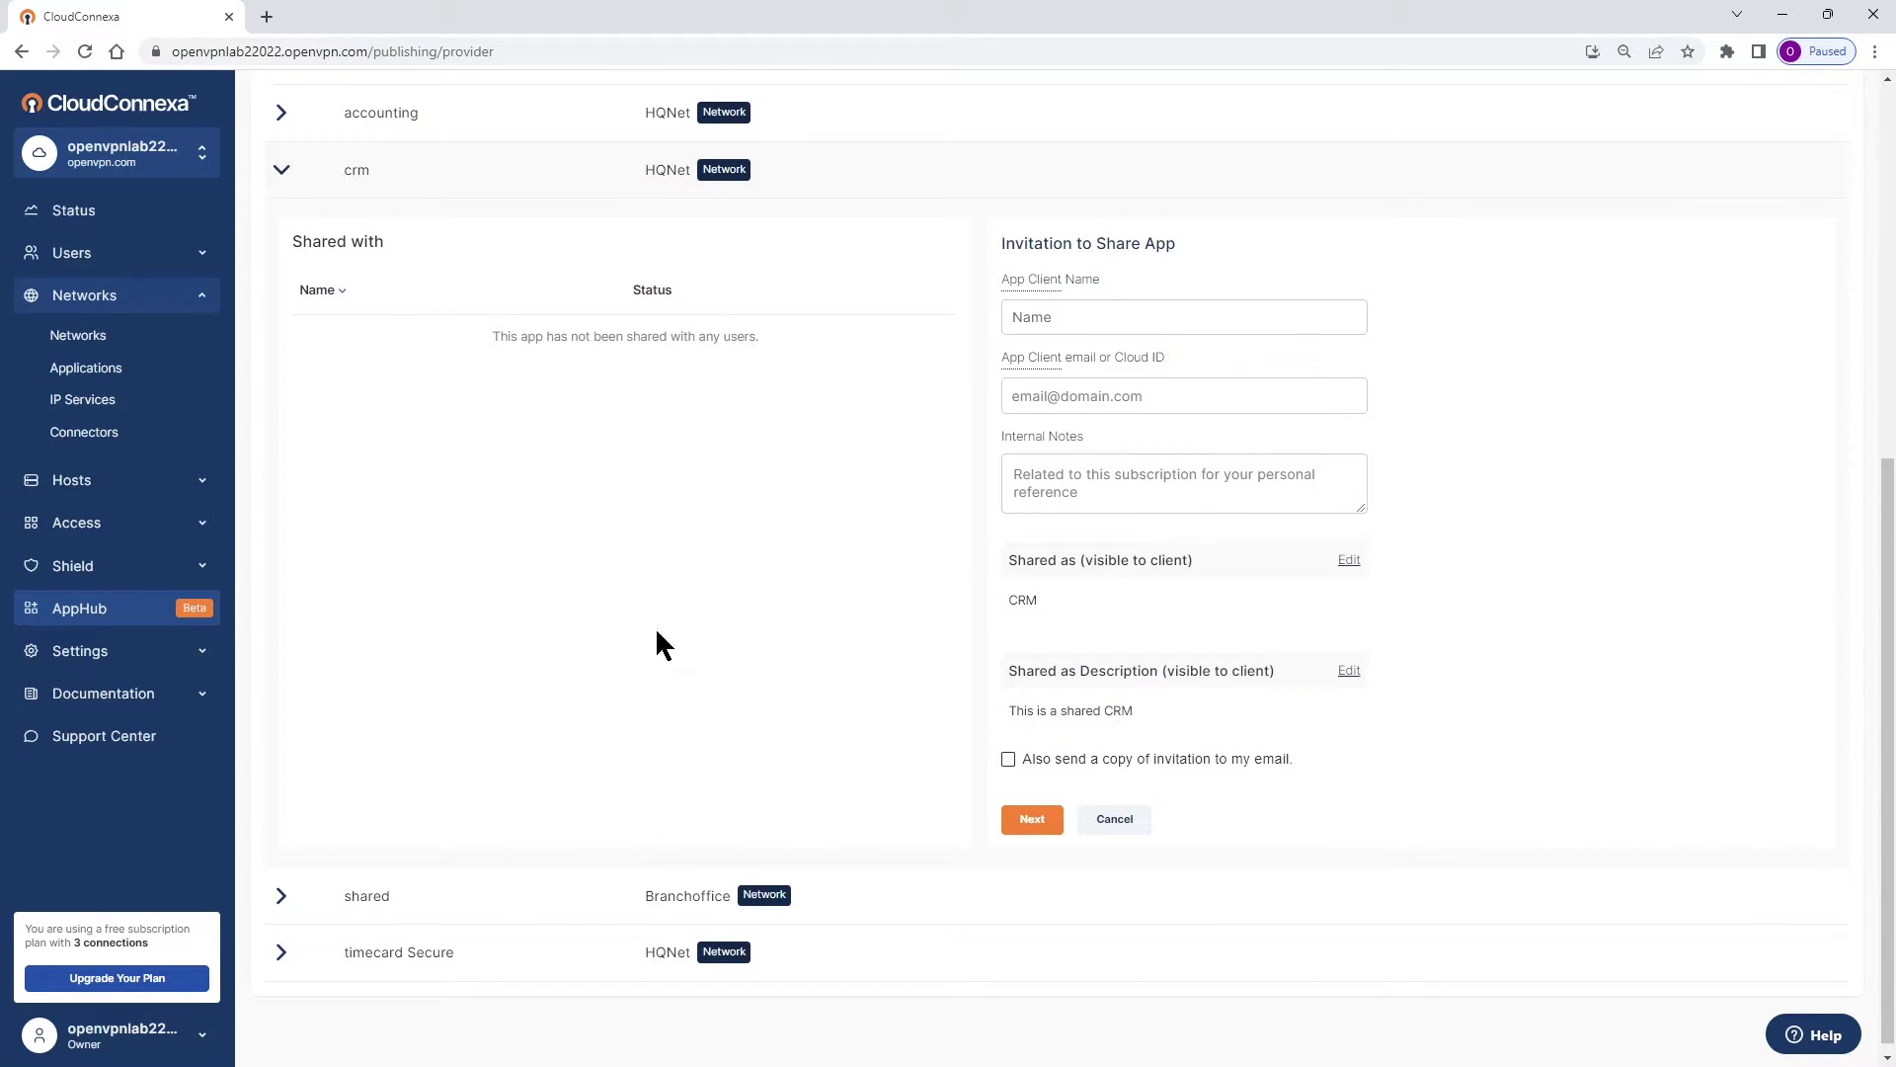
Enter Auditors as App Client Name and pick the client's Cloud ID from the suggestions.
click(1061, 317)
text(A)
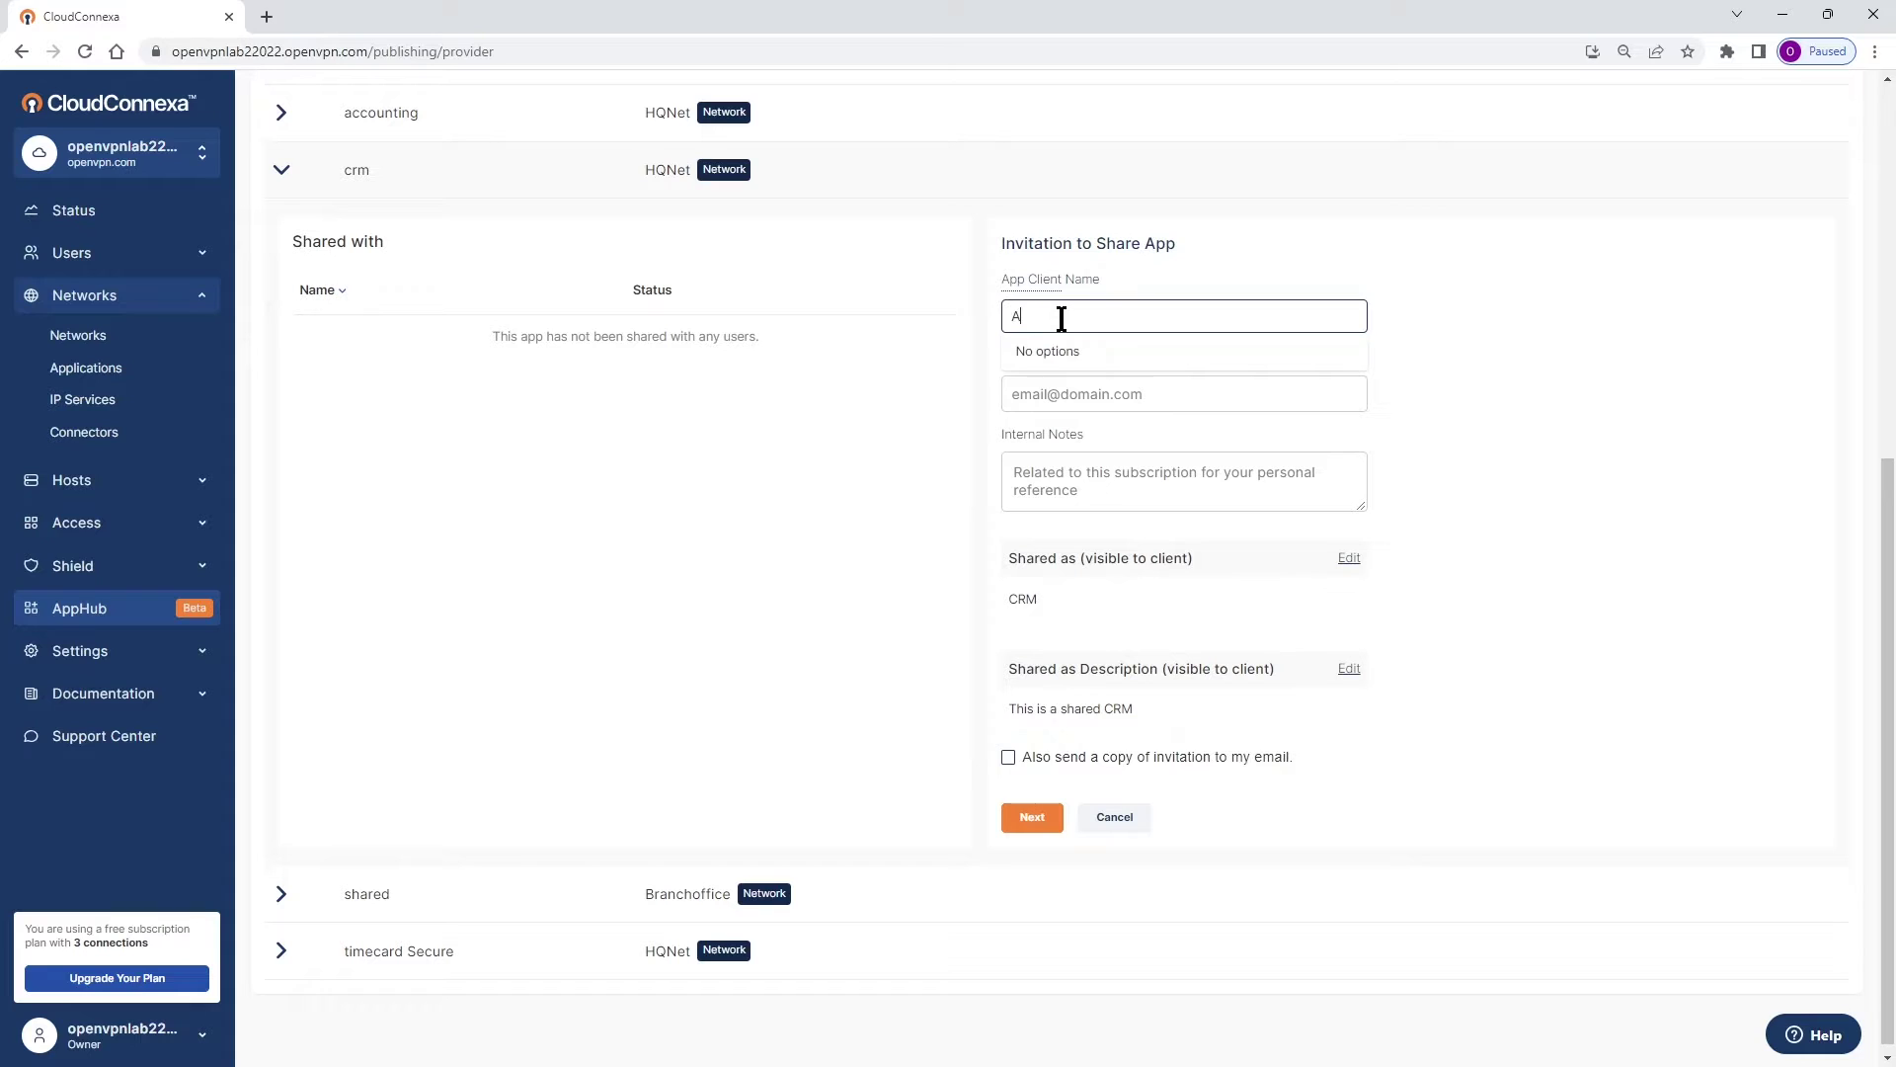
text(uditors)
click(1034, 396)
click(1176, 476)
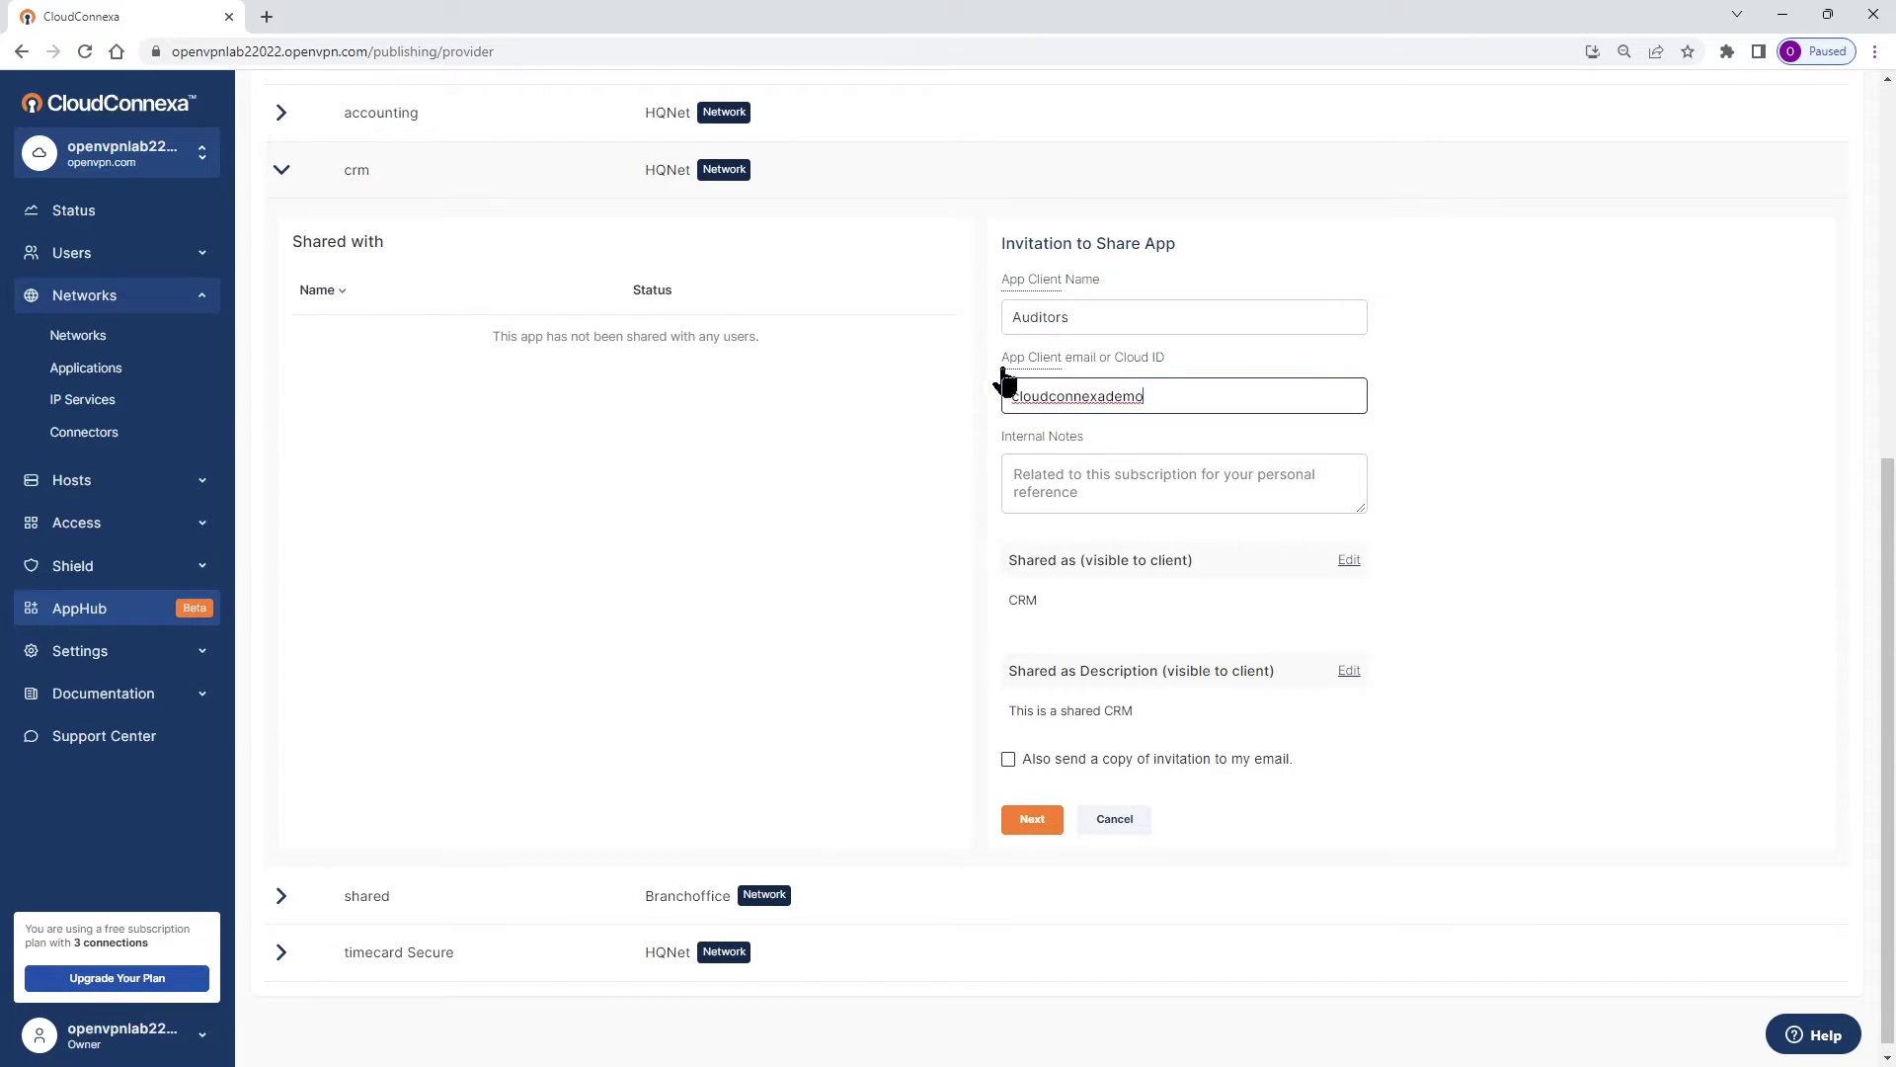
drag(1007, 367, 1197, 369)
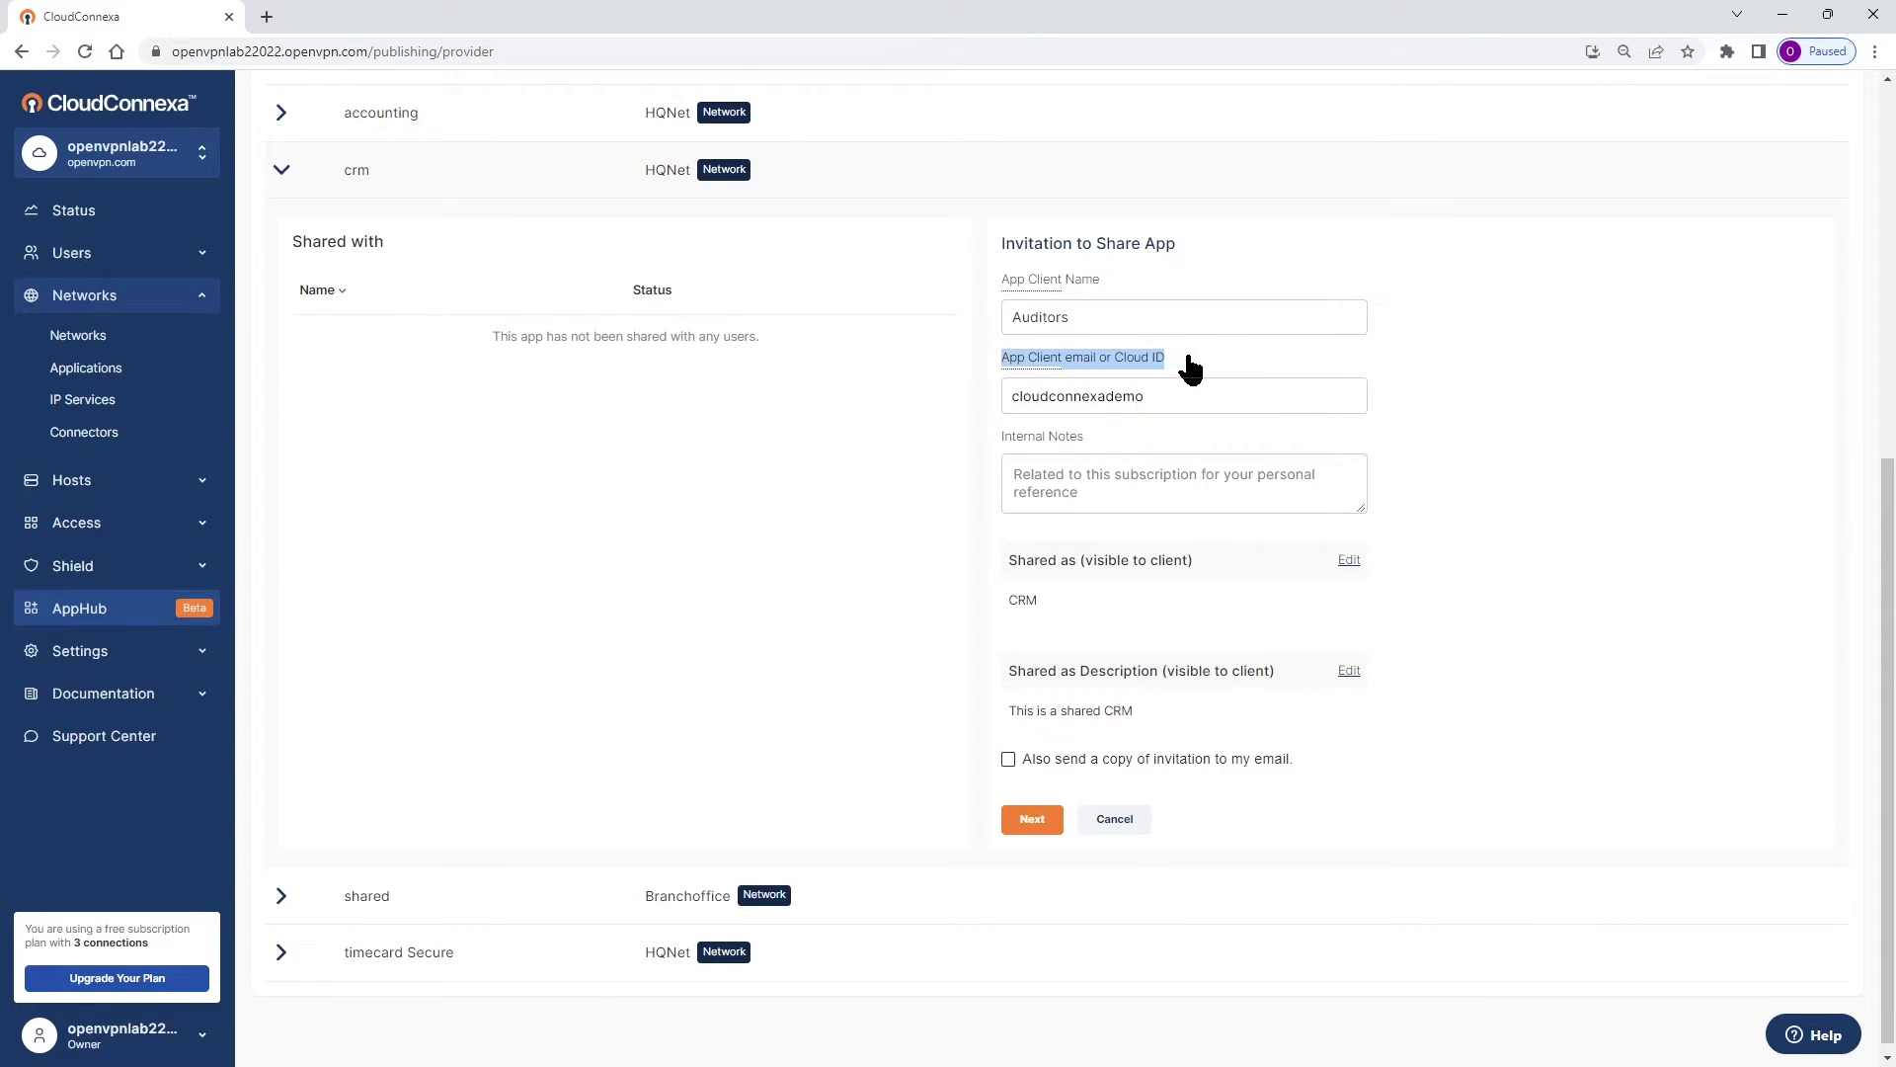
click(1300, 371)
click(1505, 407)
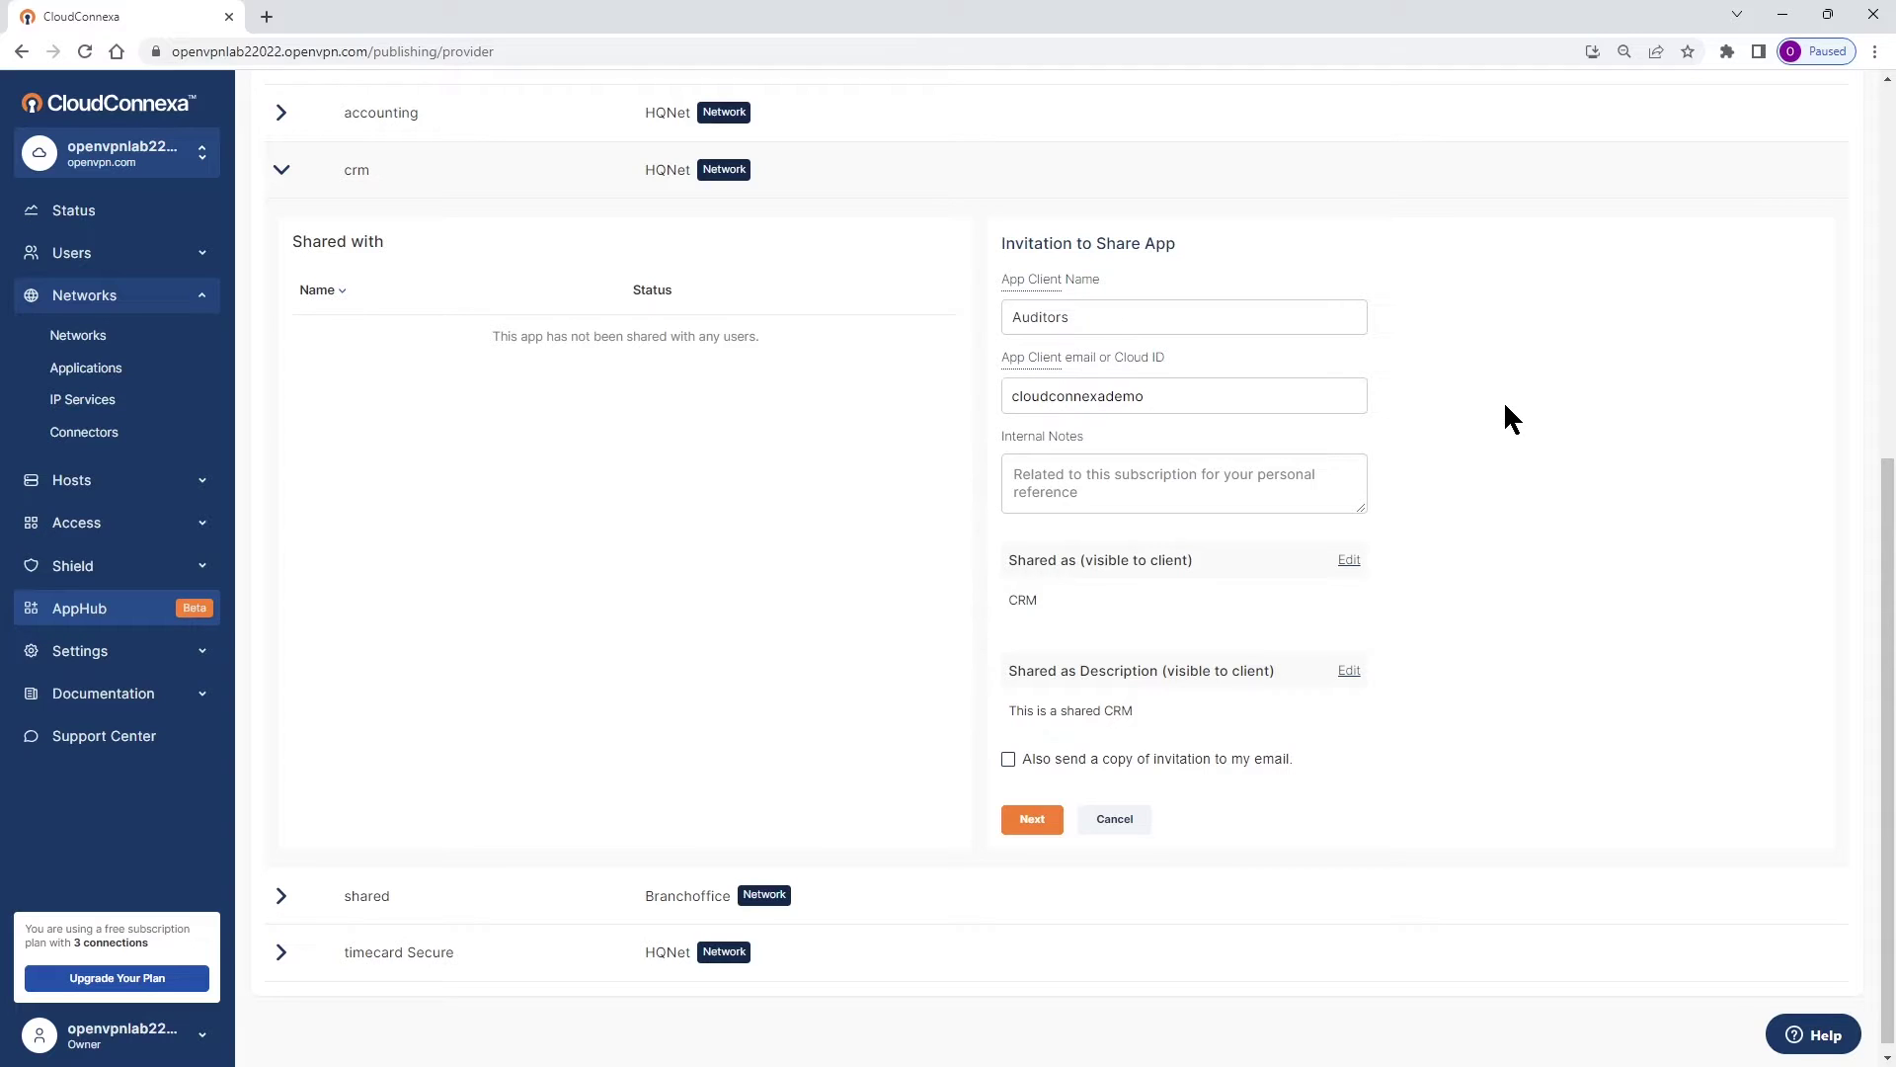
click(1080, 475)
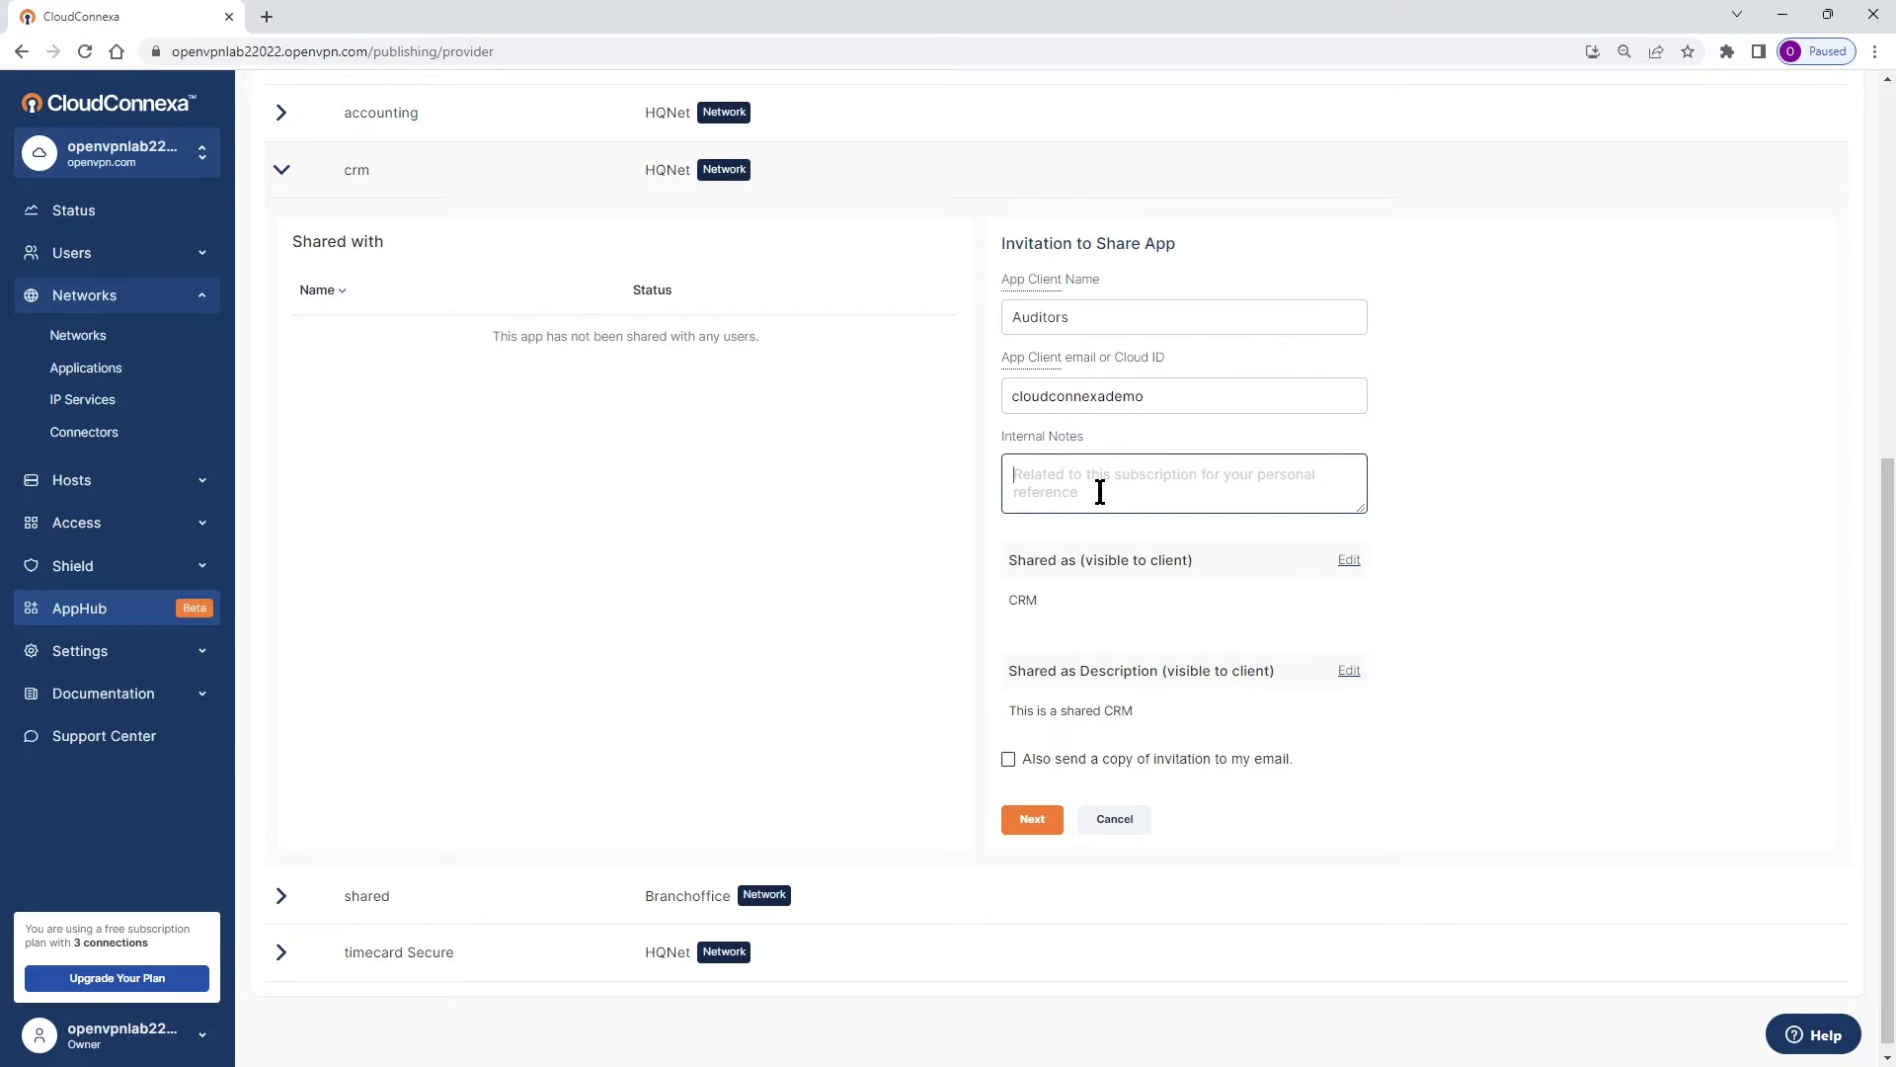
Rename the shared app to OVNLAB CRM by prepending OVNLAB to the Shared as name.
click(1349, 560)
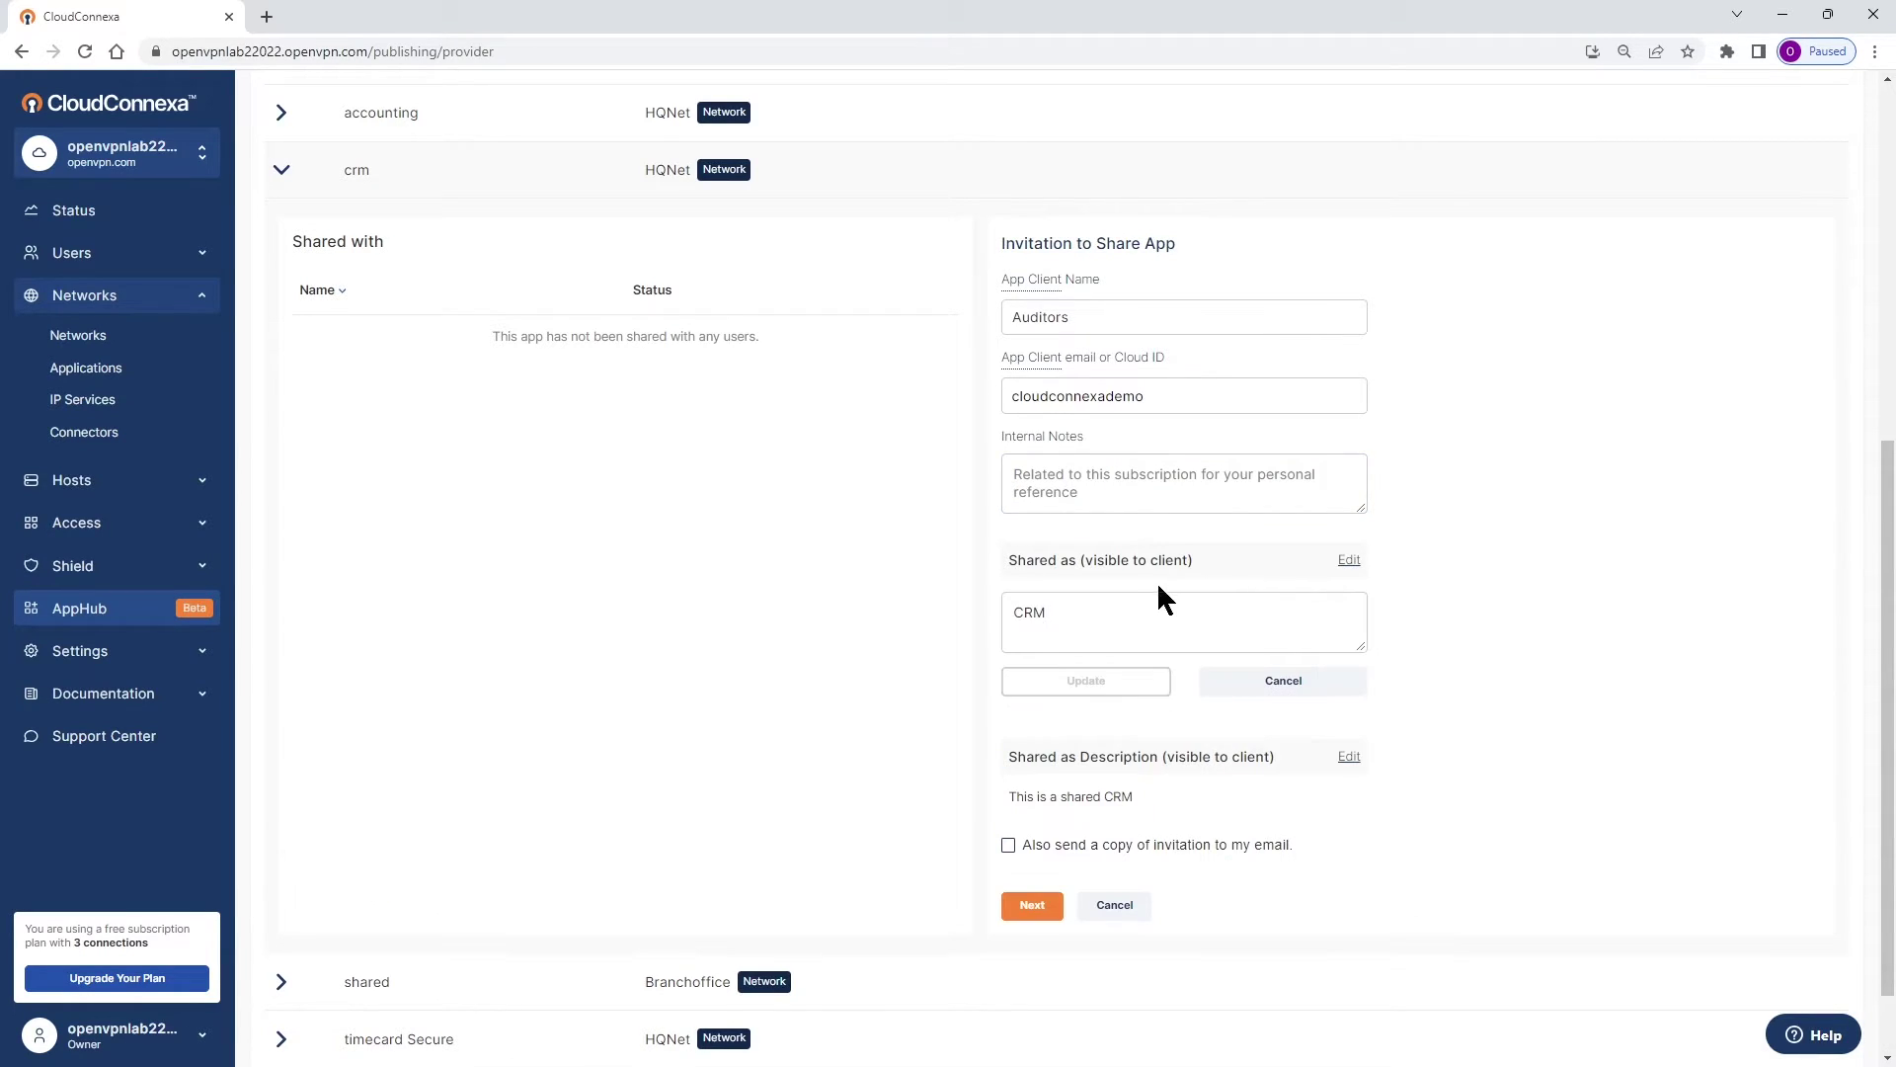
drag(1014, 563, 1203, 565)
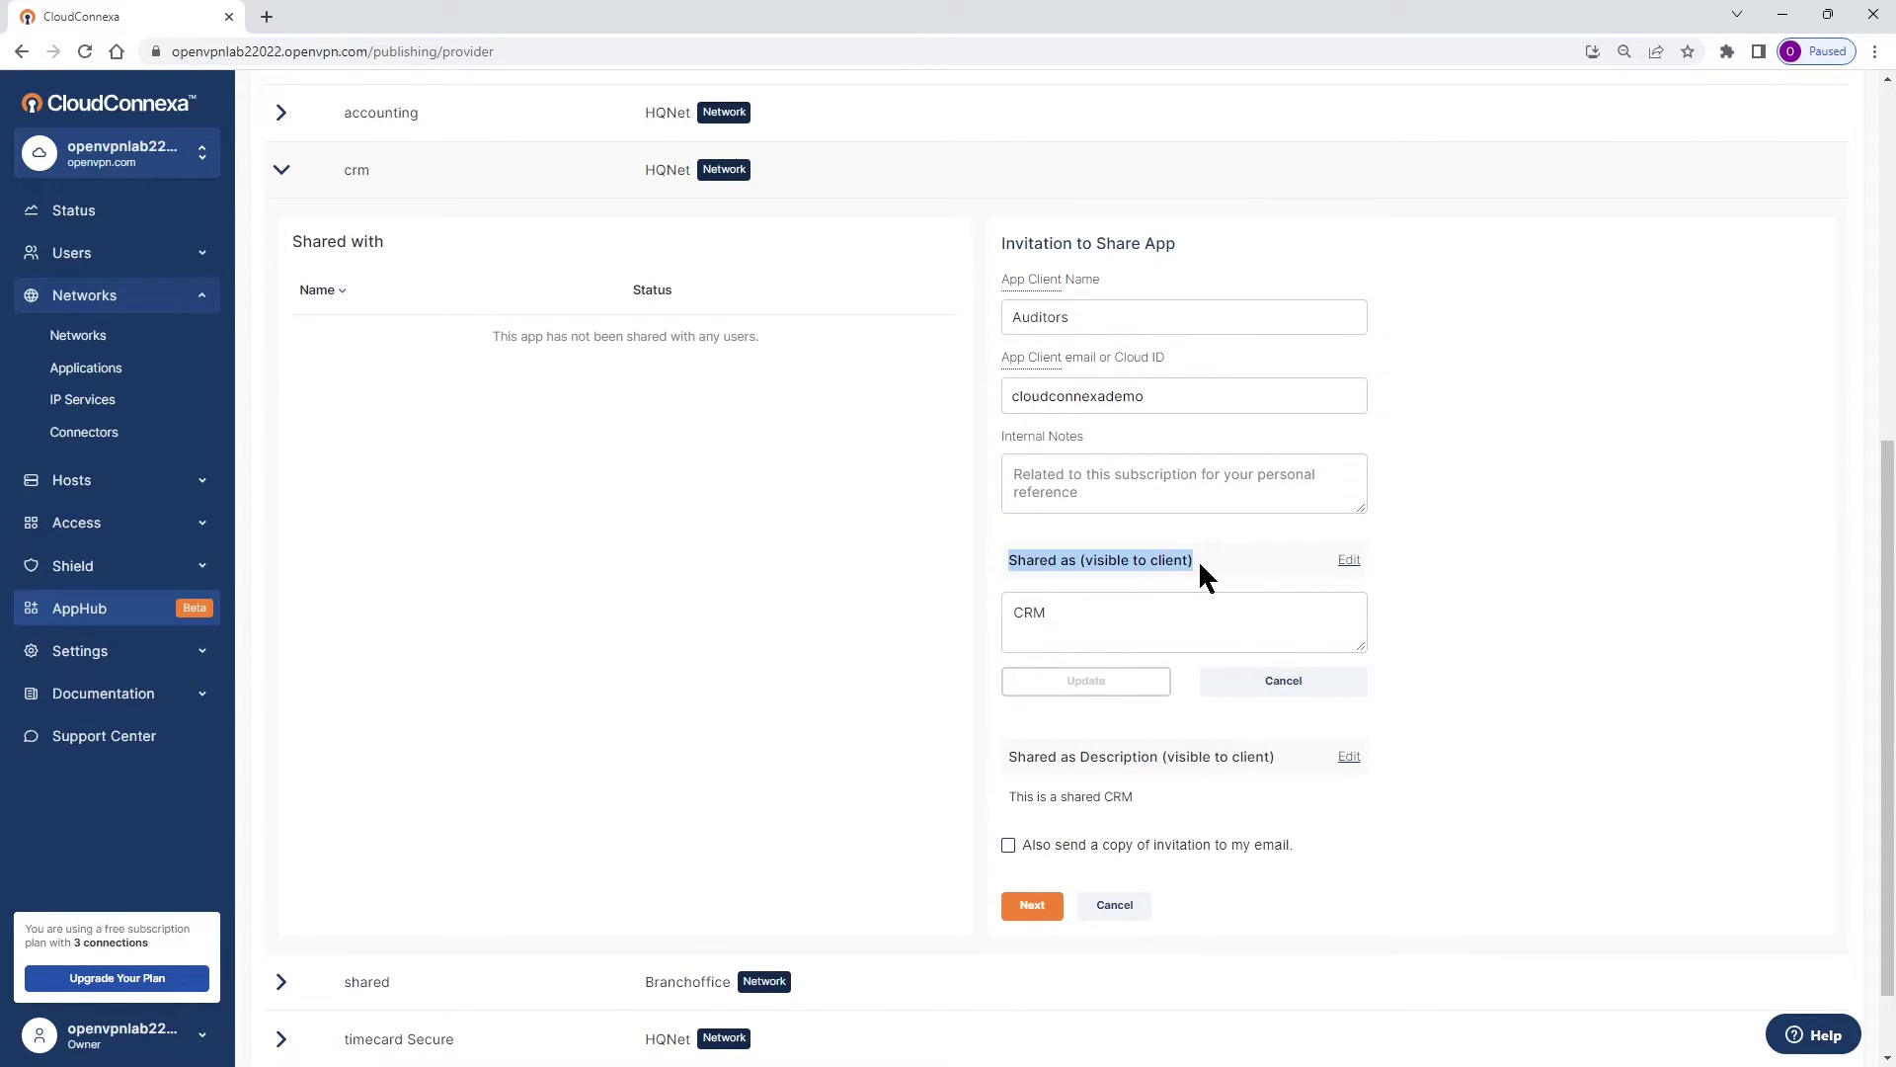
click(1100, 619)
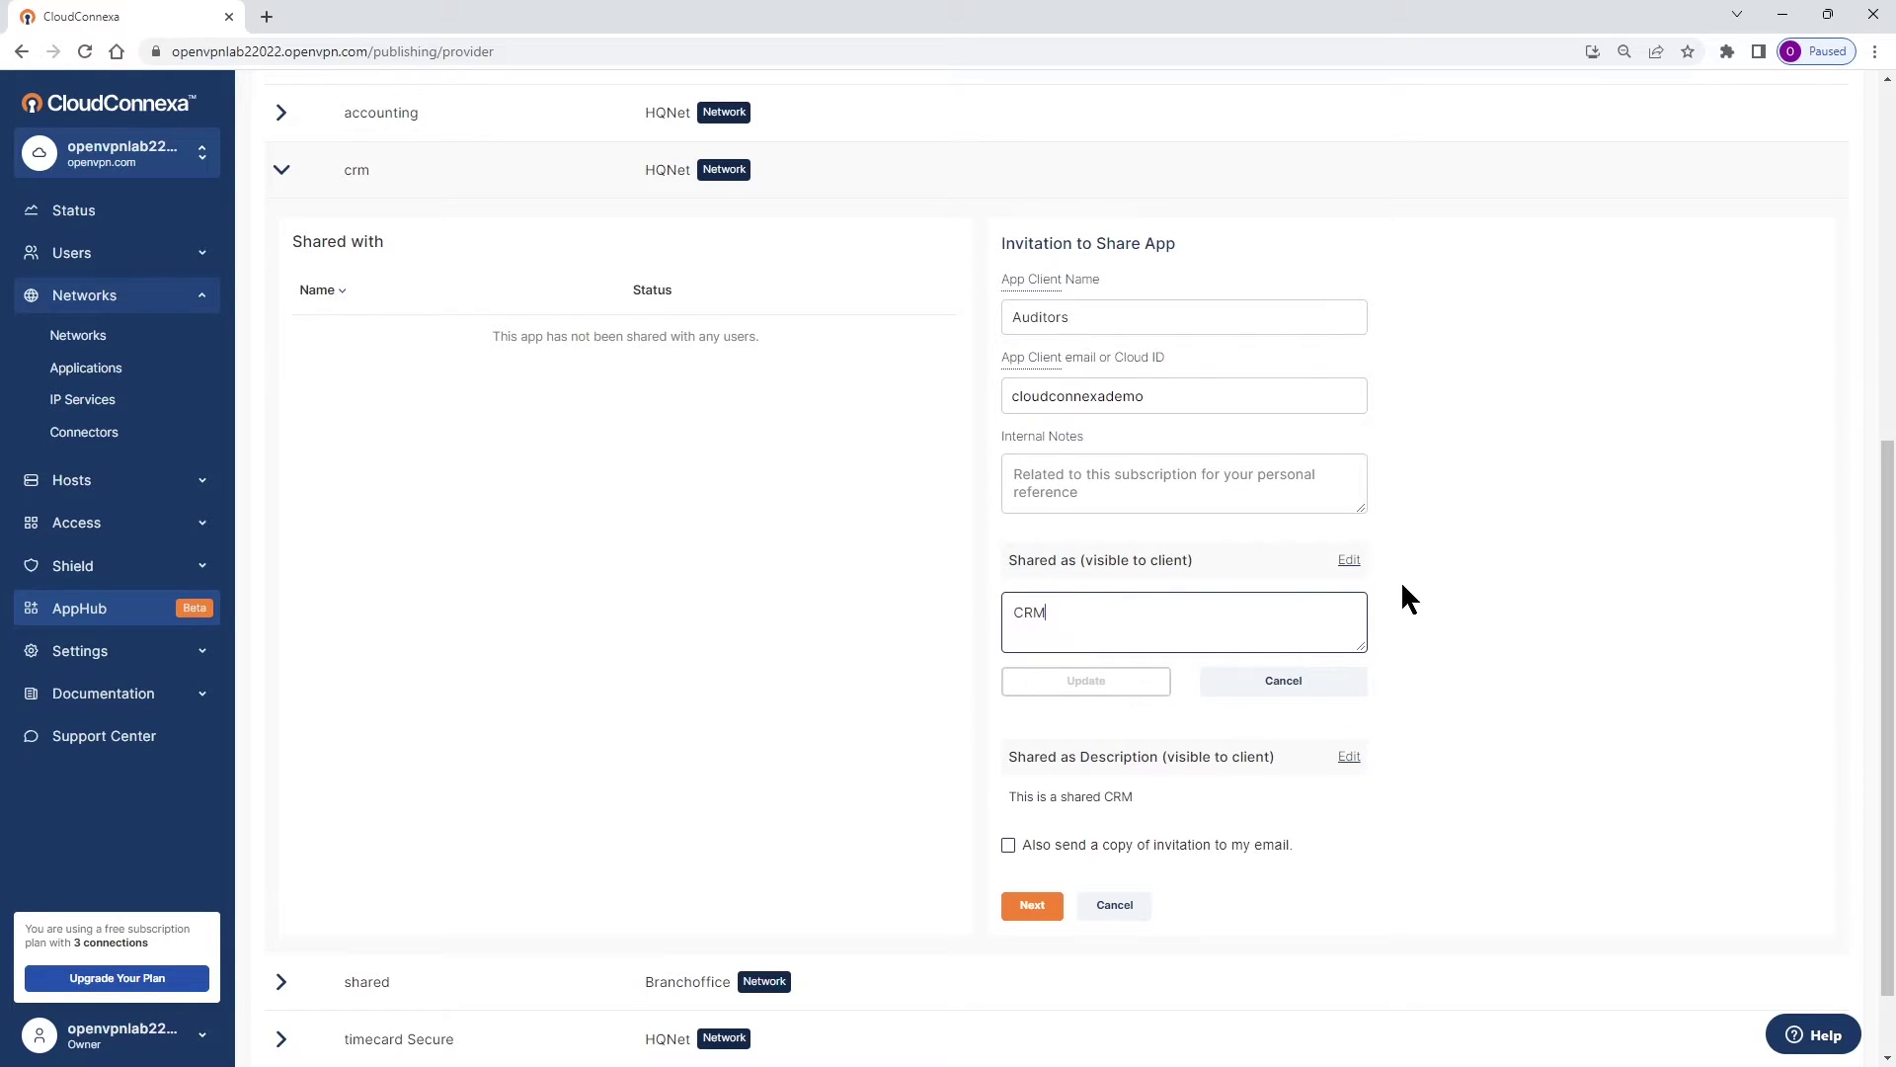
click(1296, 684)
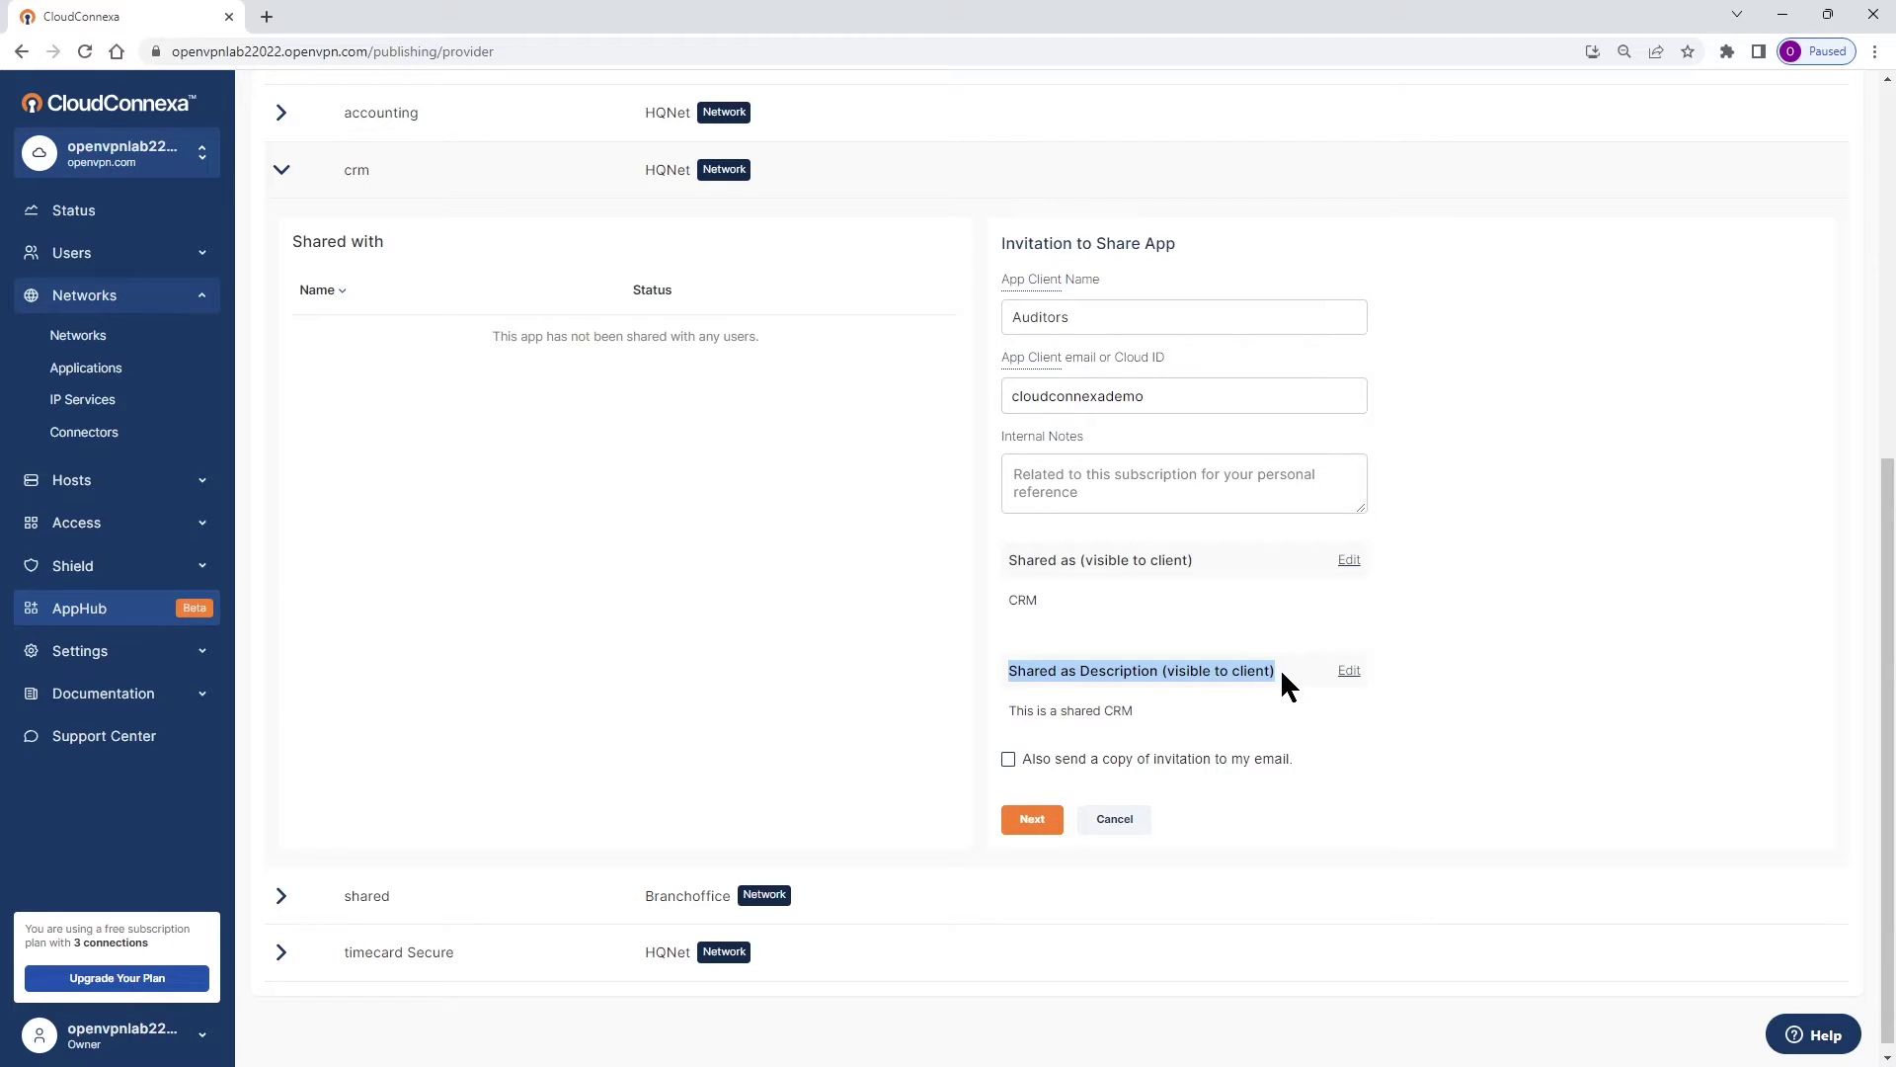
drag(1007, 672, 1301, 673)
click(1090, 715)
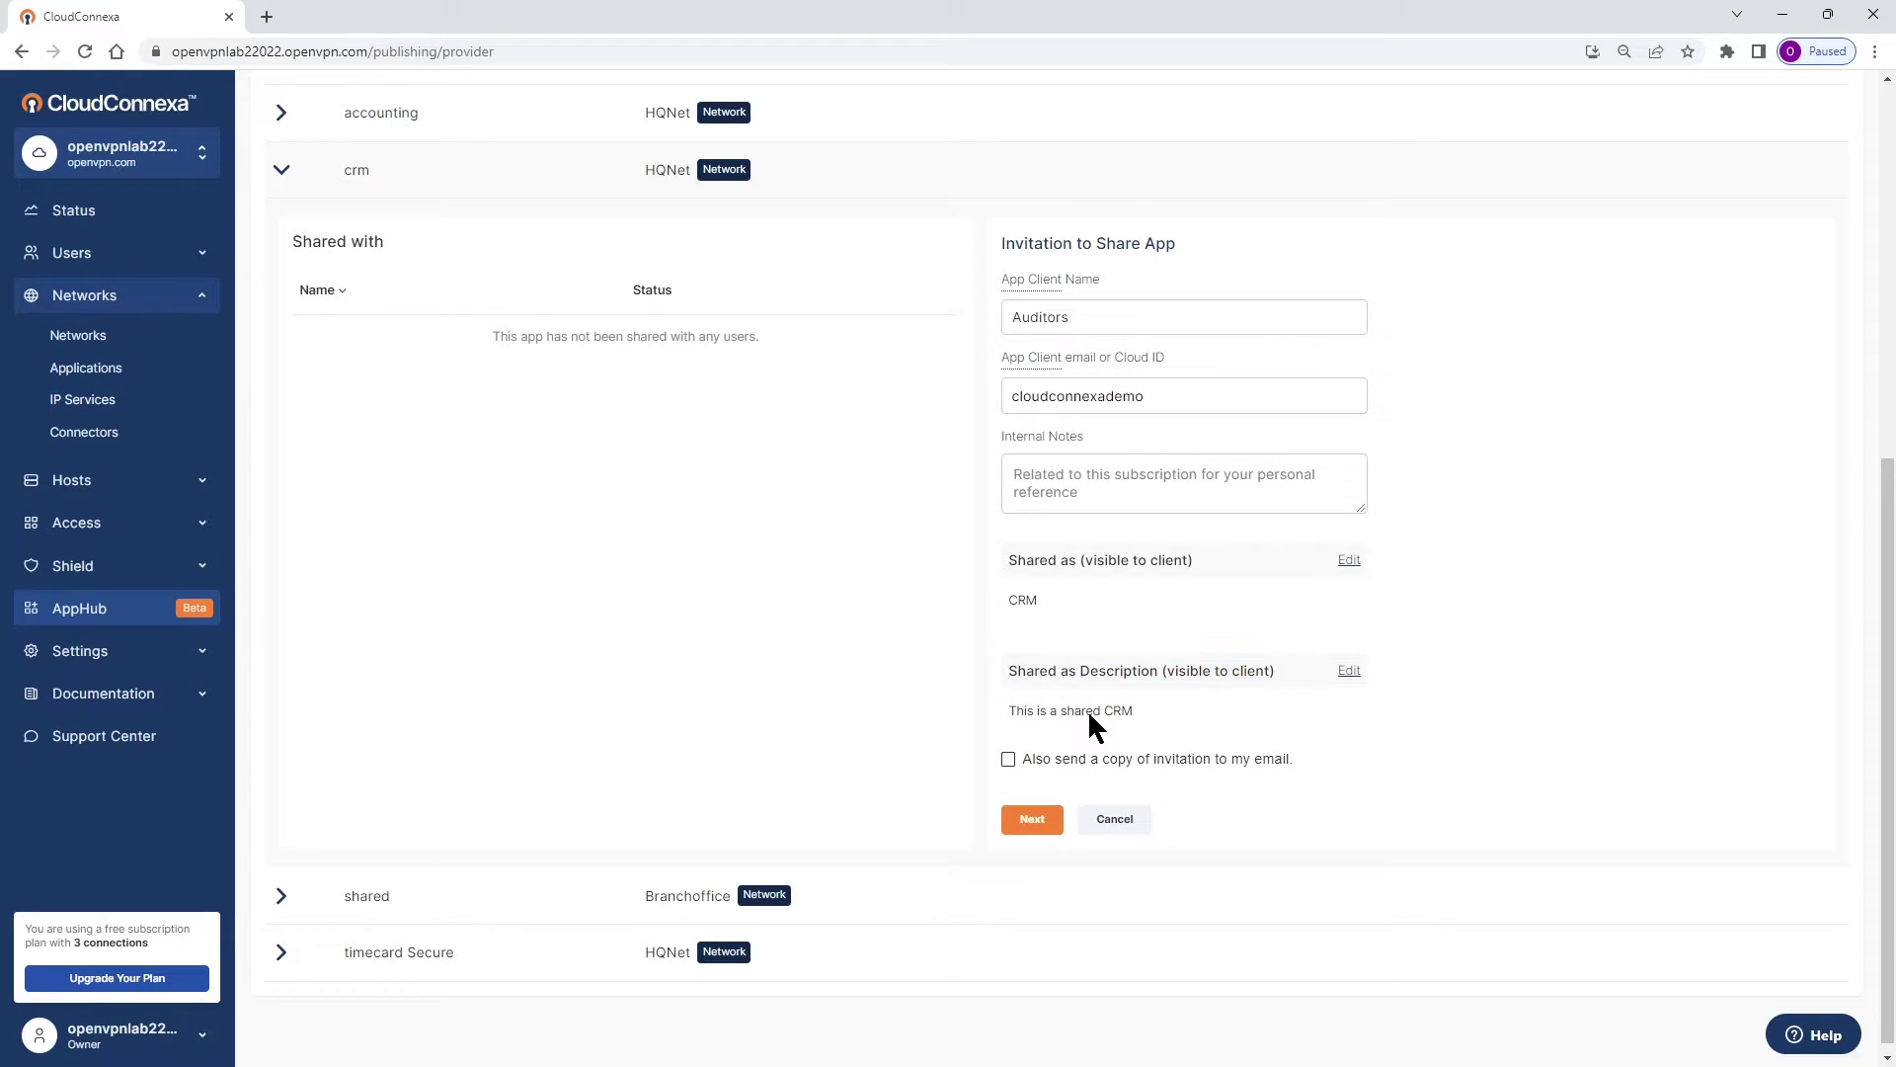
click(1346, 561)
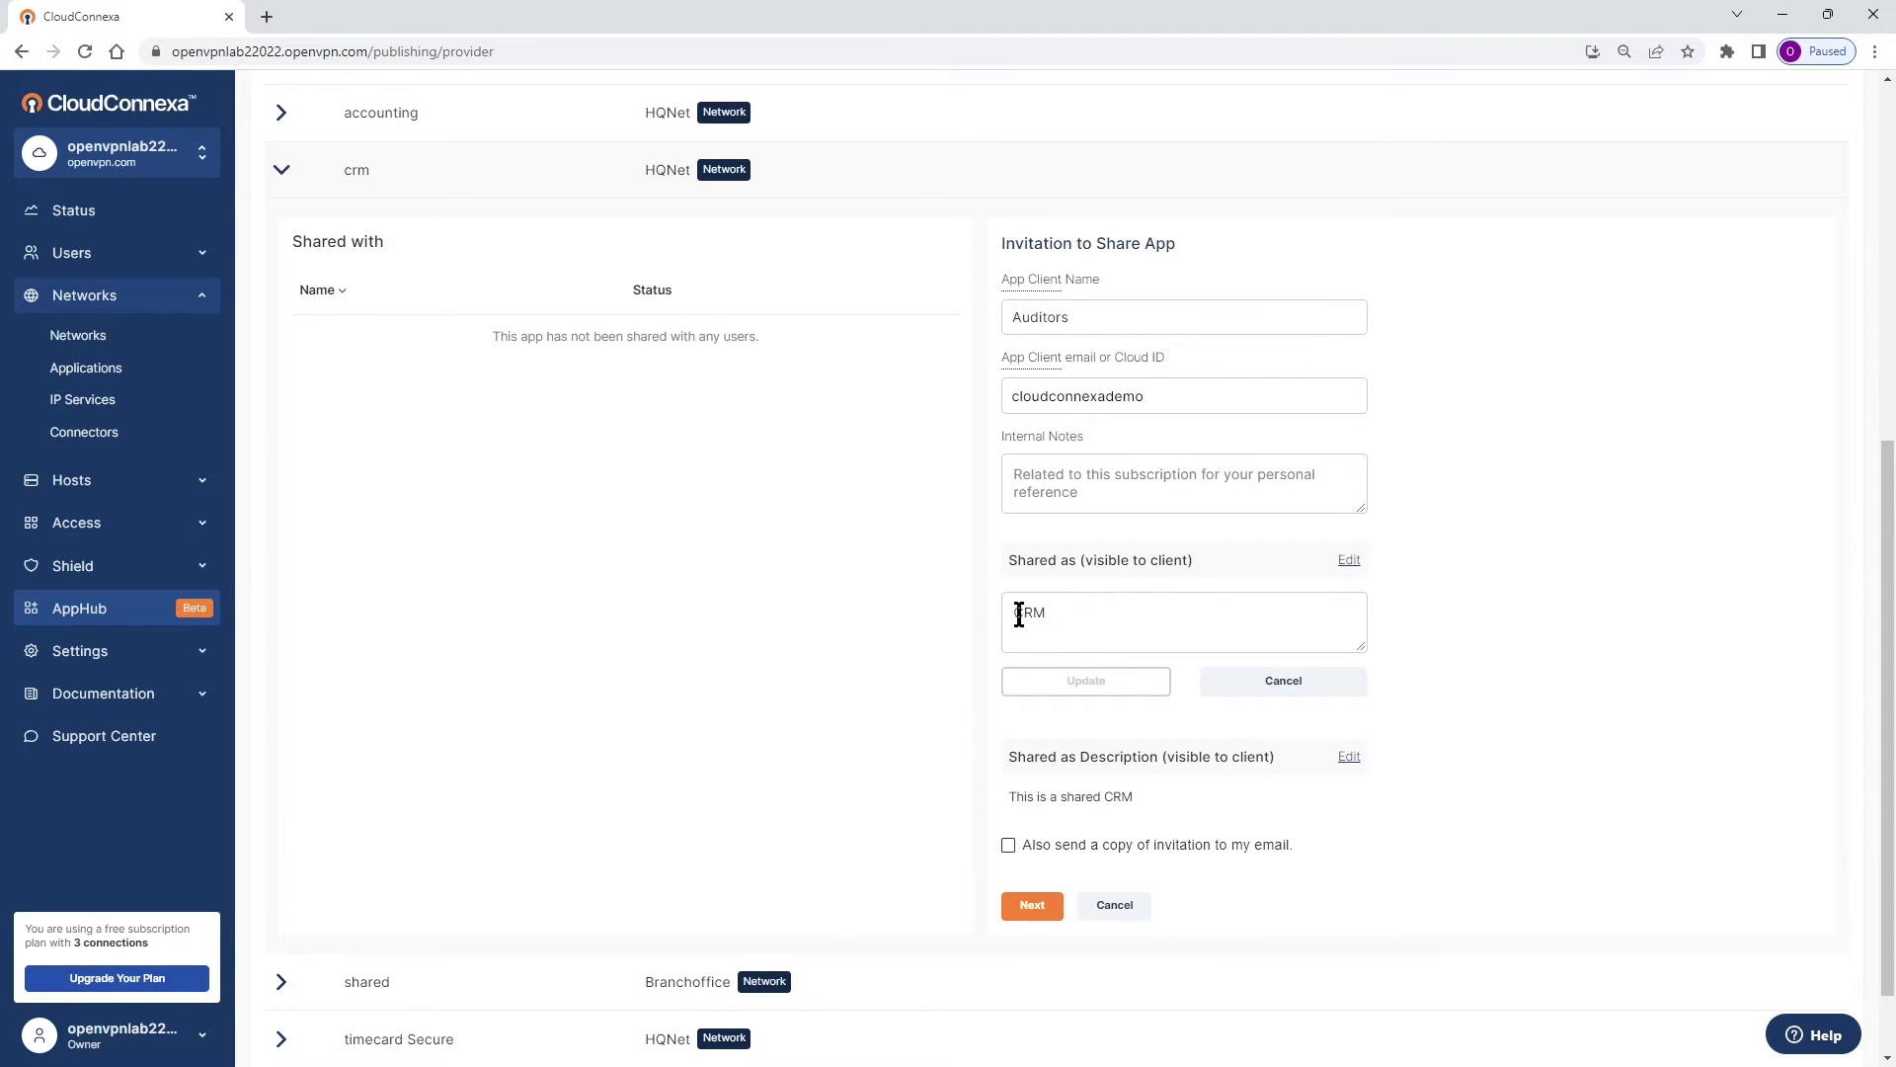
text(OVNLAB)
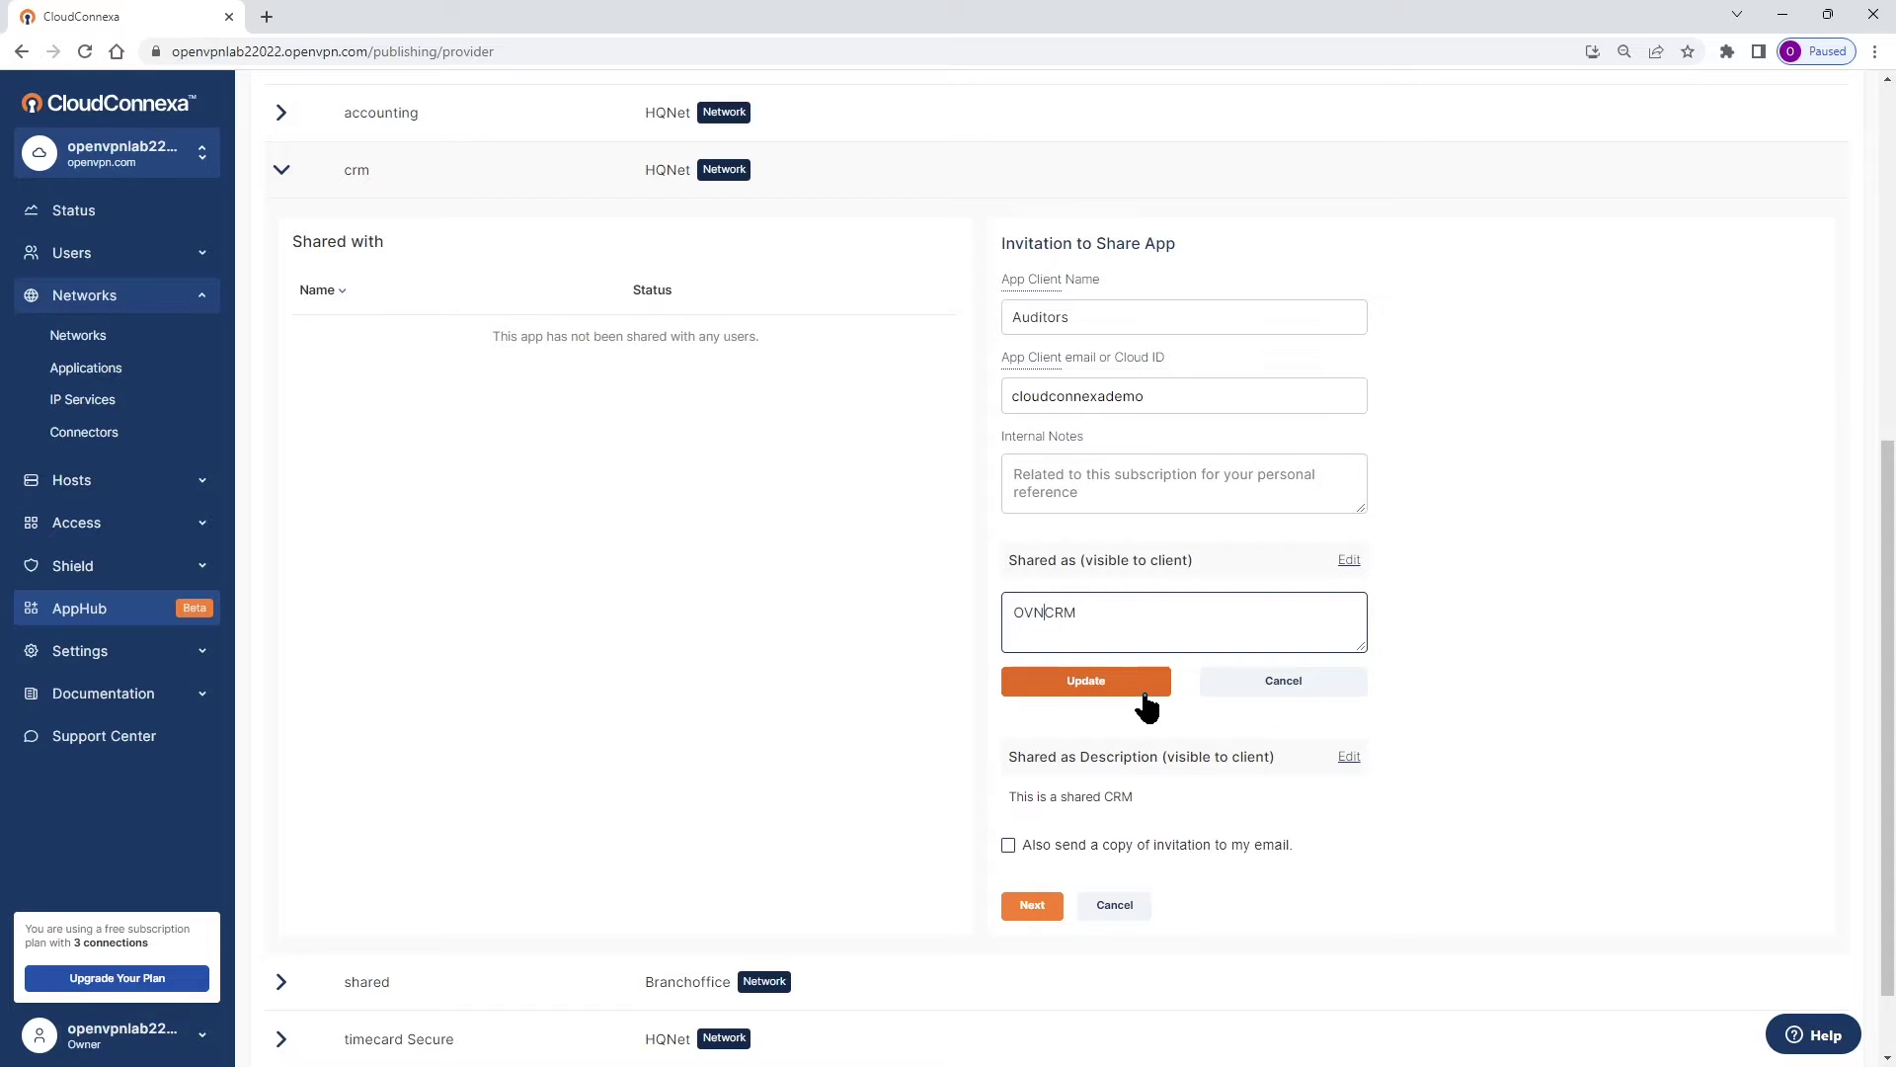
click(1146, 696)
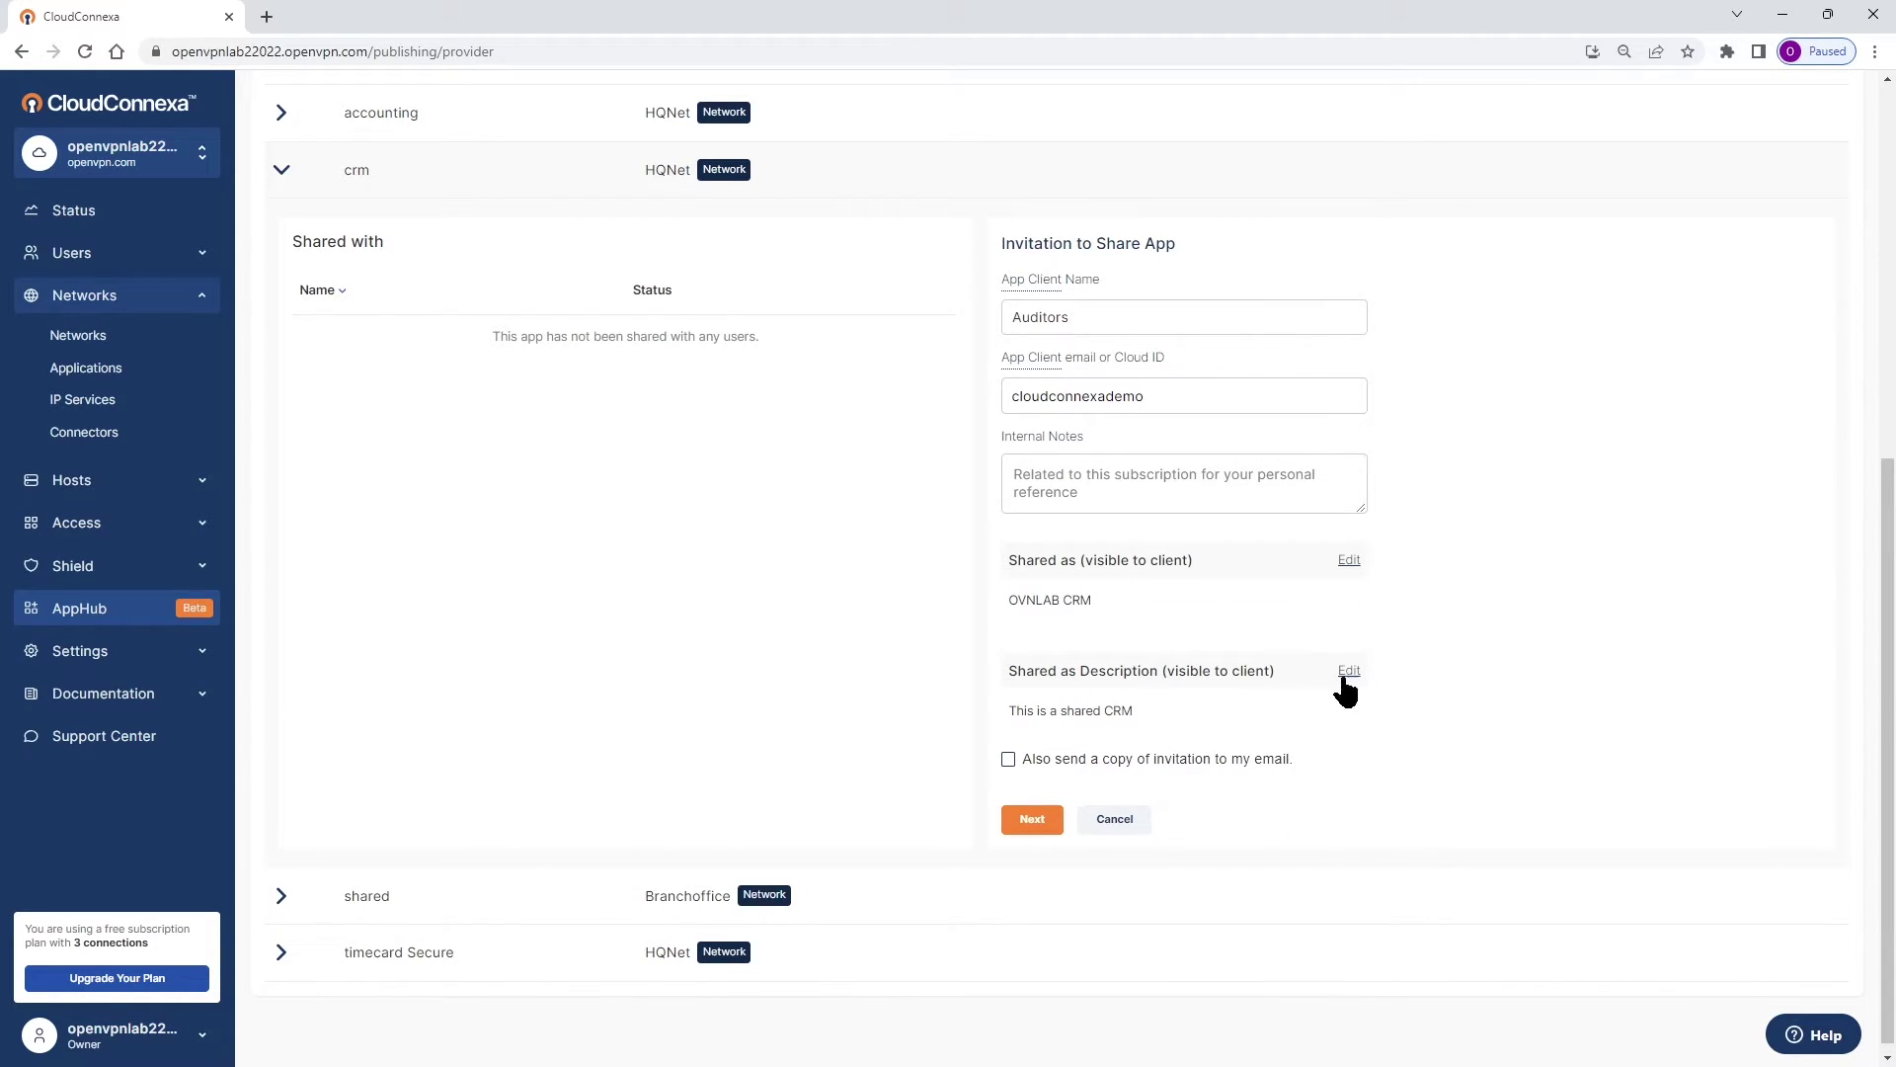
Append 'for annual audits' to the client-visible description and save it.
click(1346, 676)
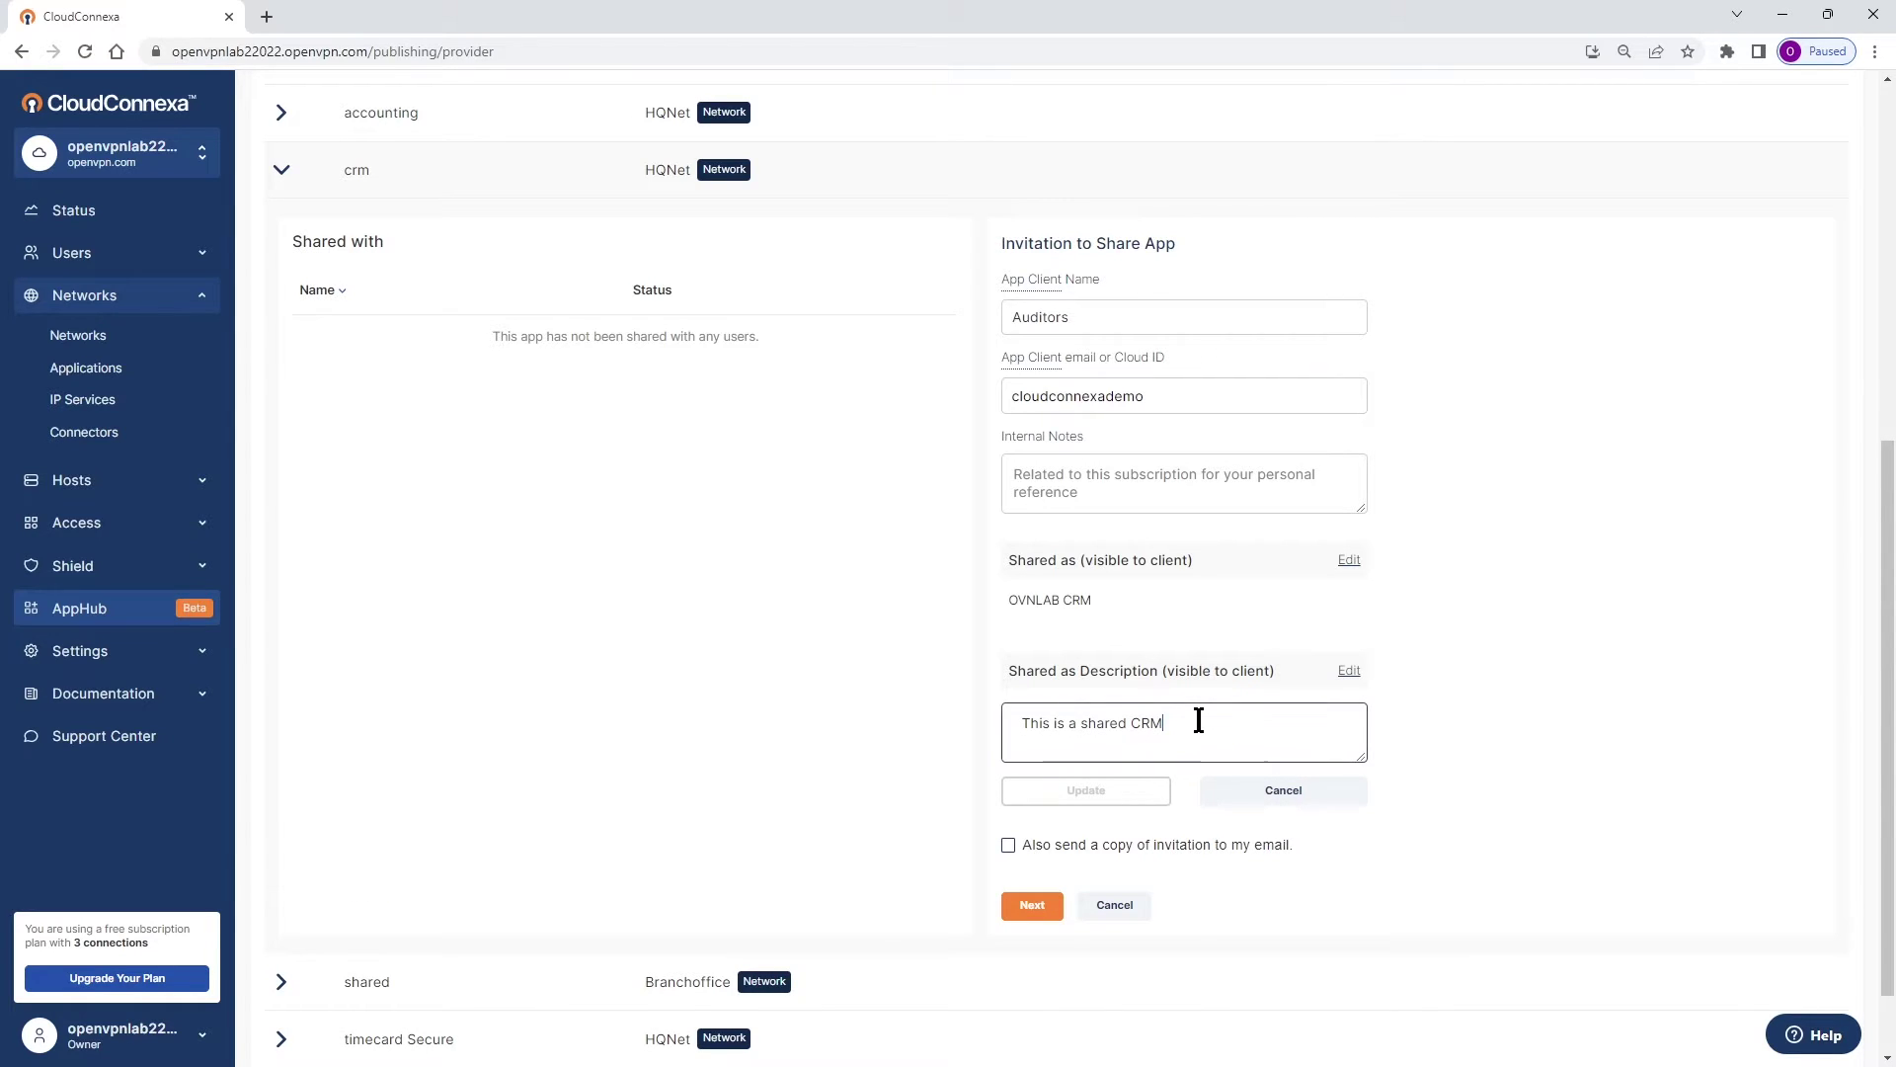
text(for s)
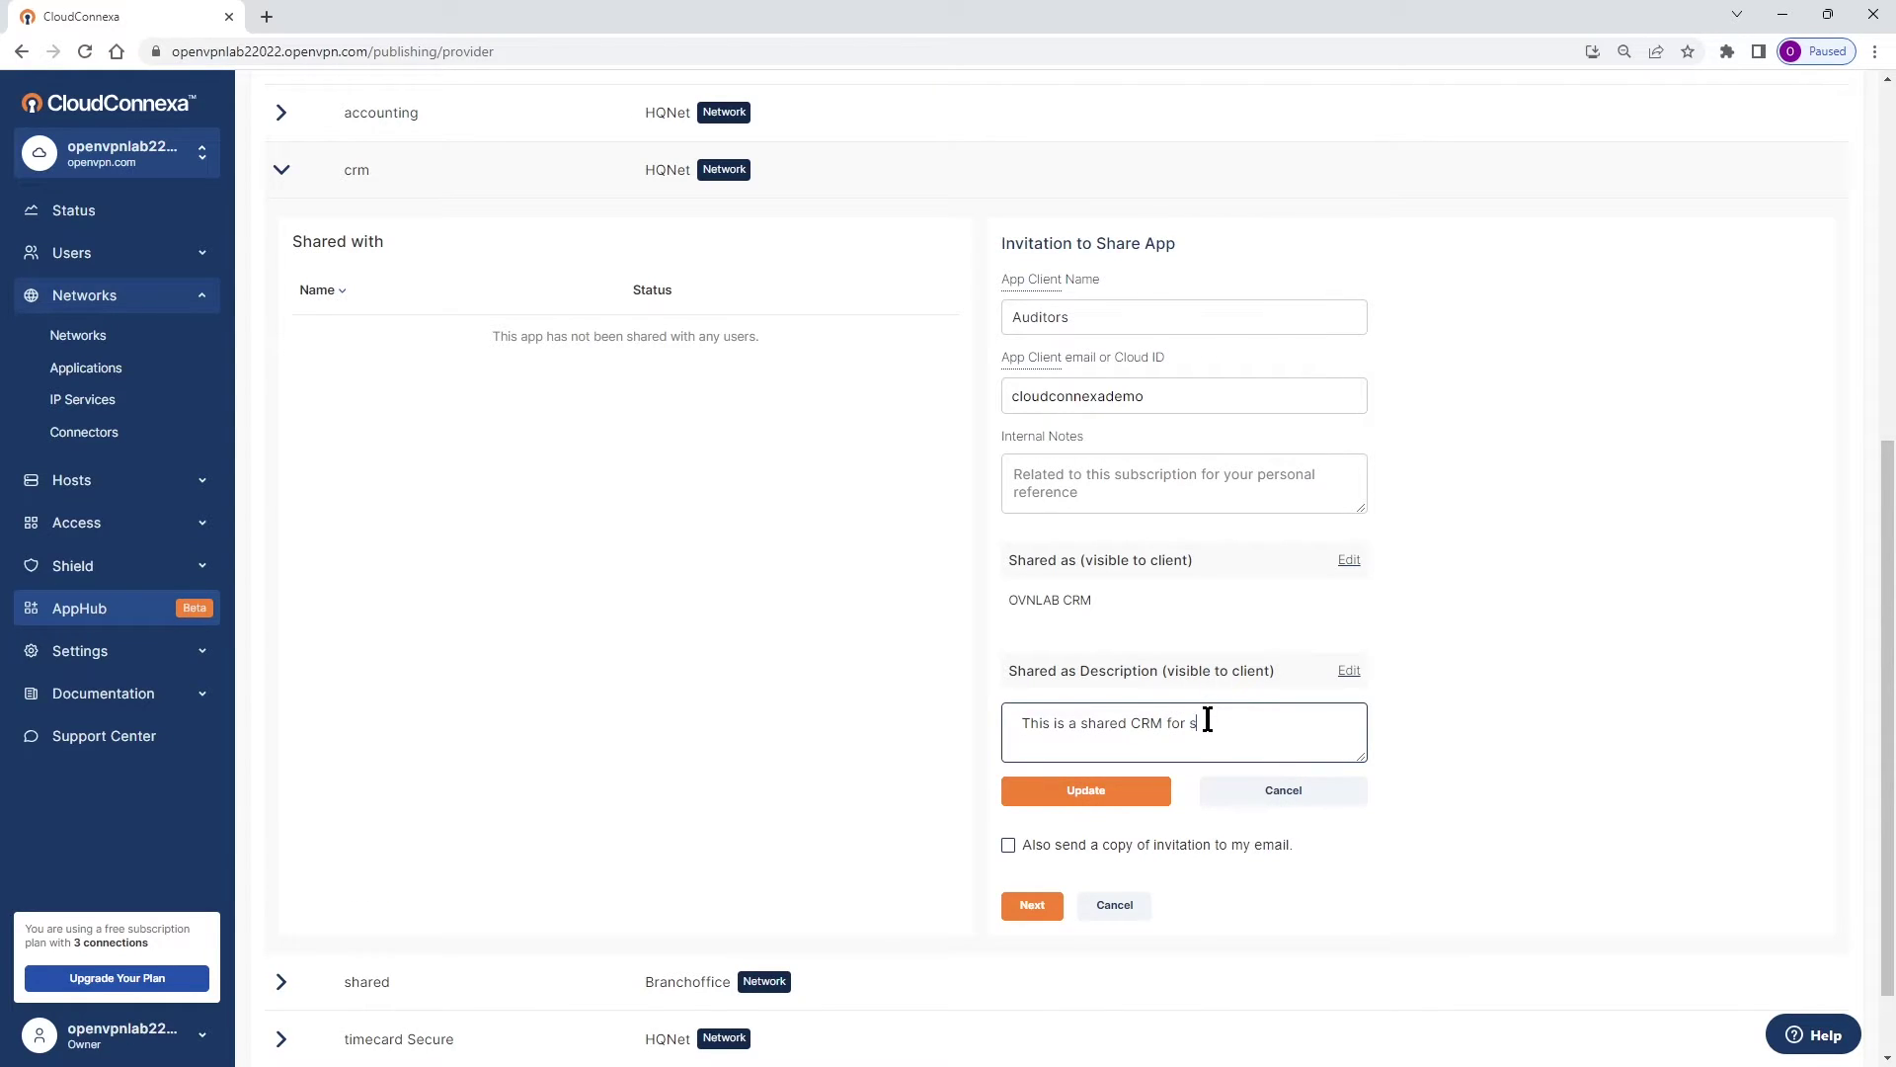
key(BackSpace)
text(annual audits)
click(1134, 795)
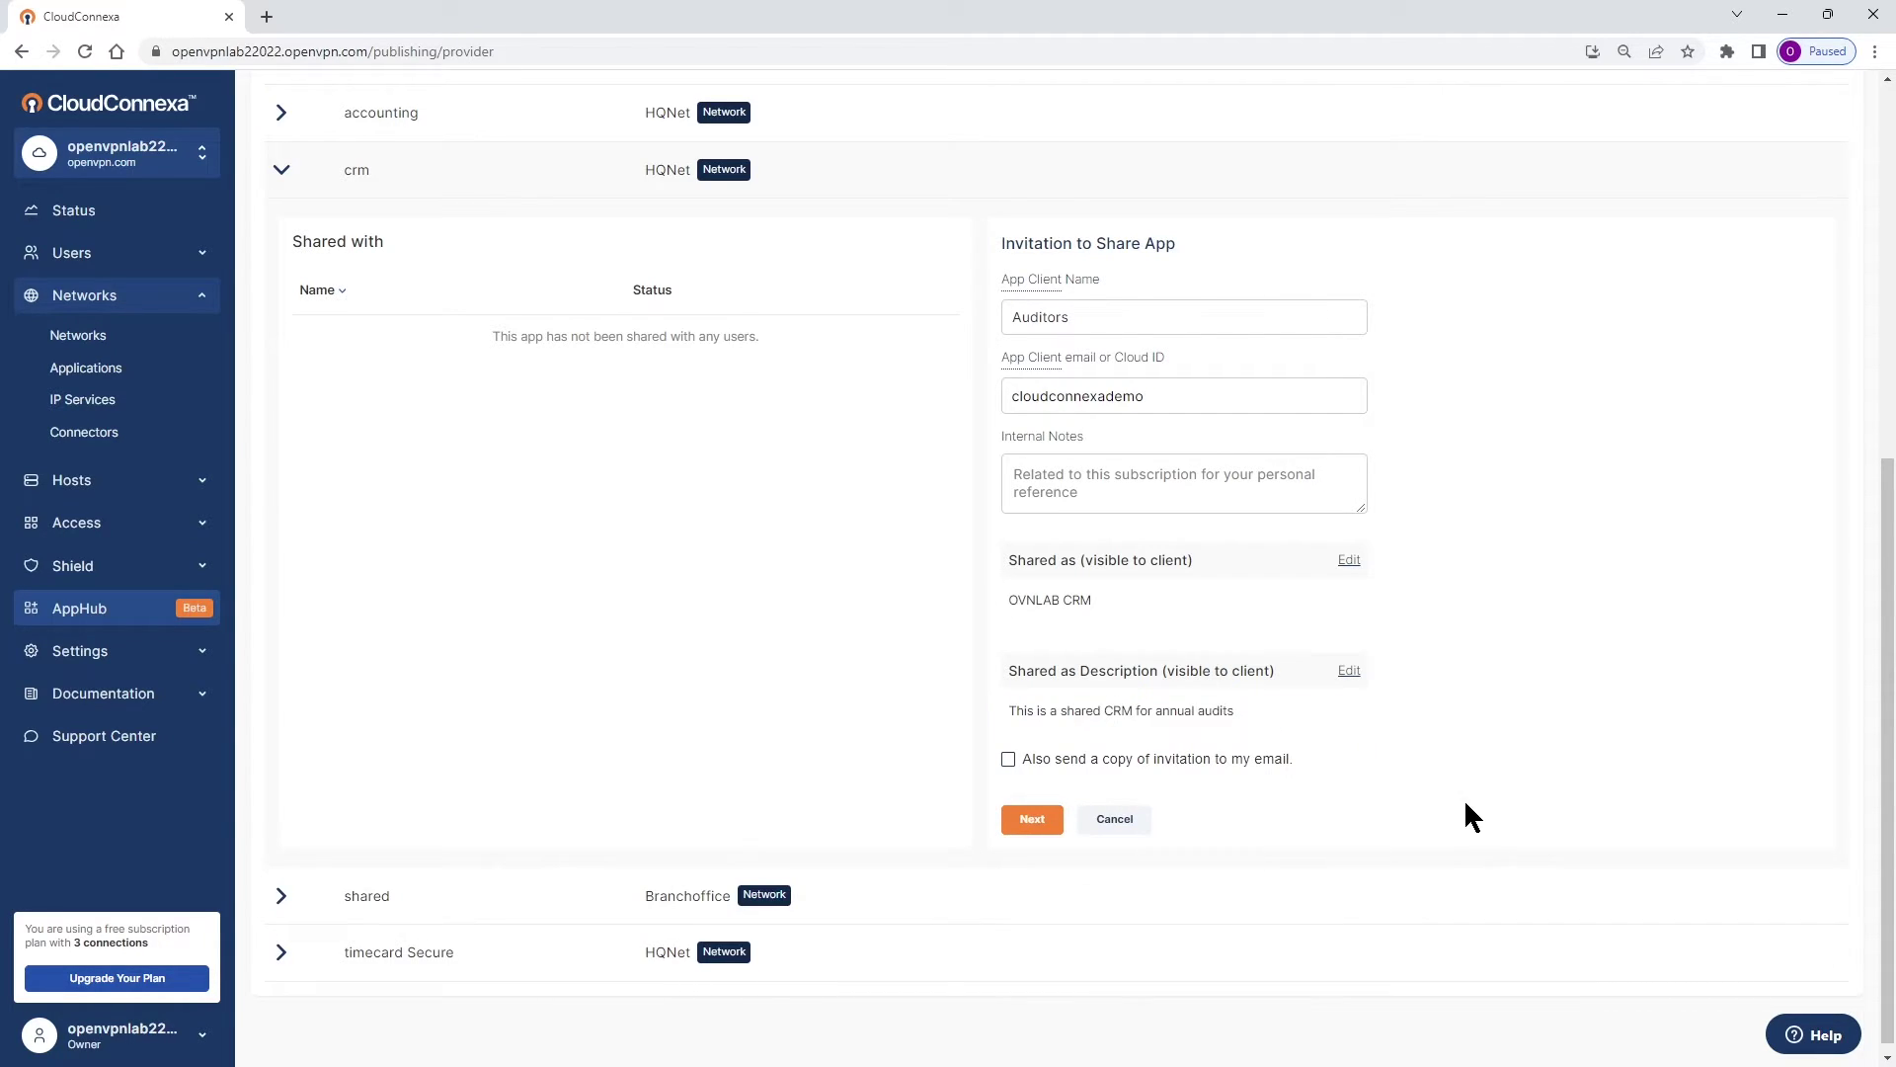
Send the OVNLAB CRM invitation to Auditors with the copy-to-my-email option left off.
click(1009, 759)
click(1008, 760)
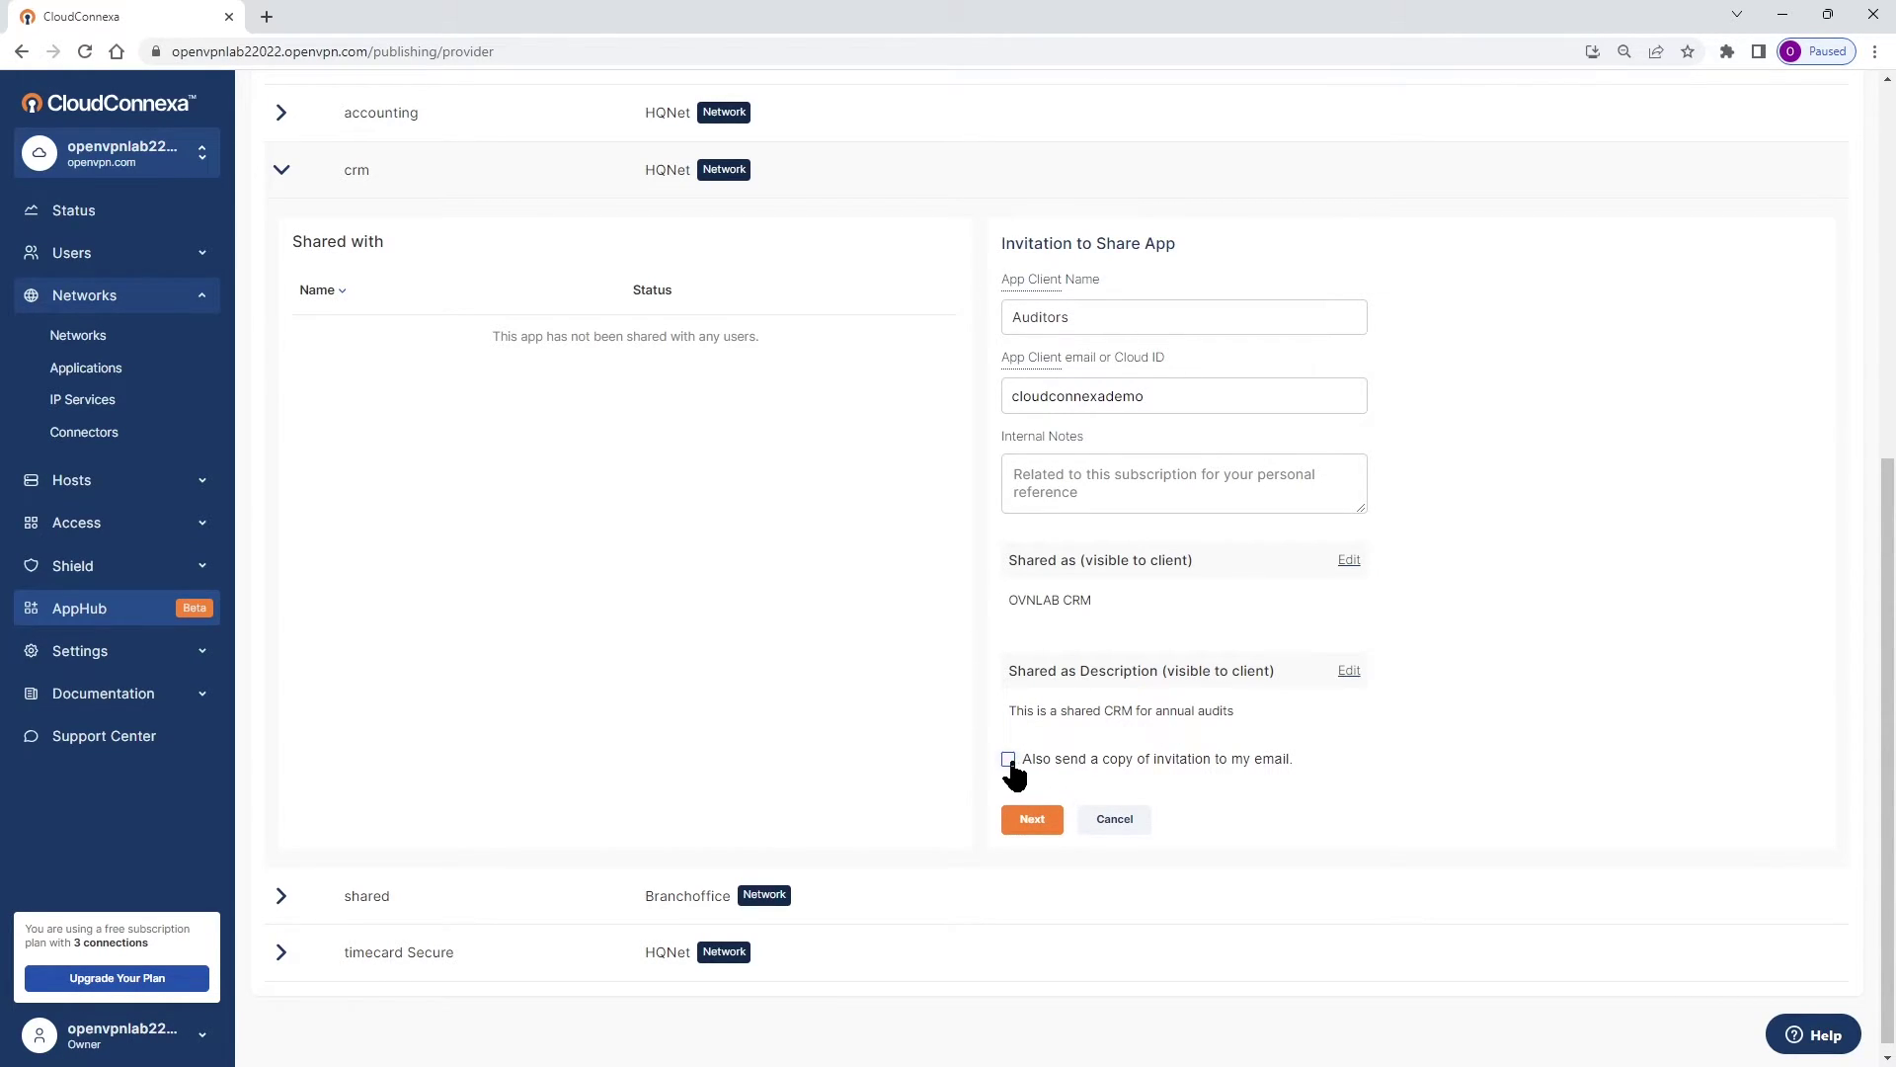
click(1030, 821)
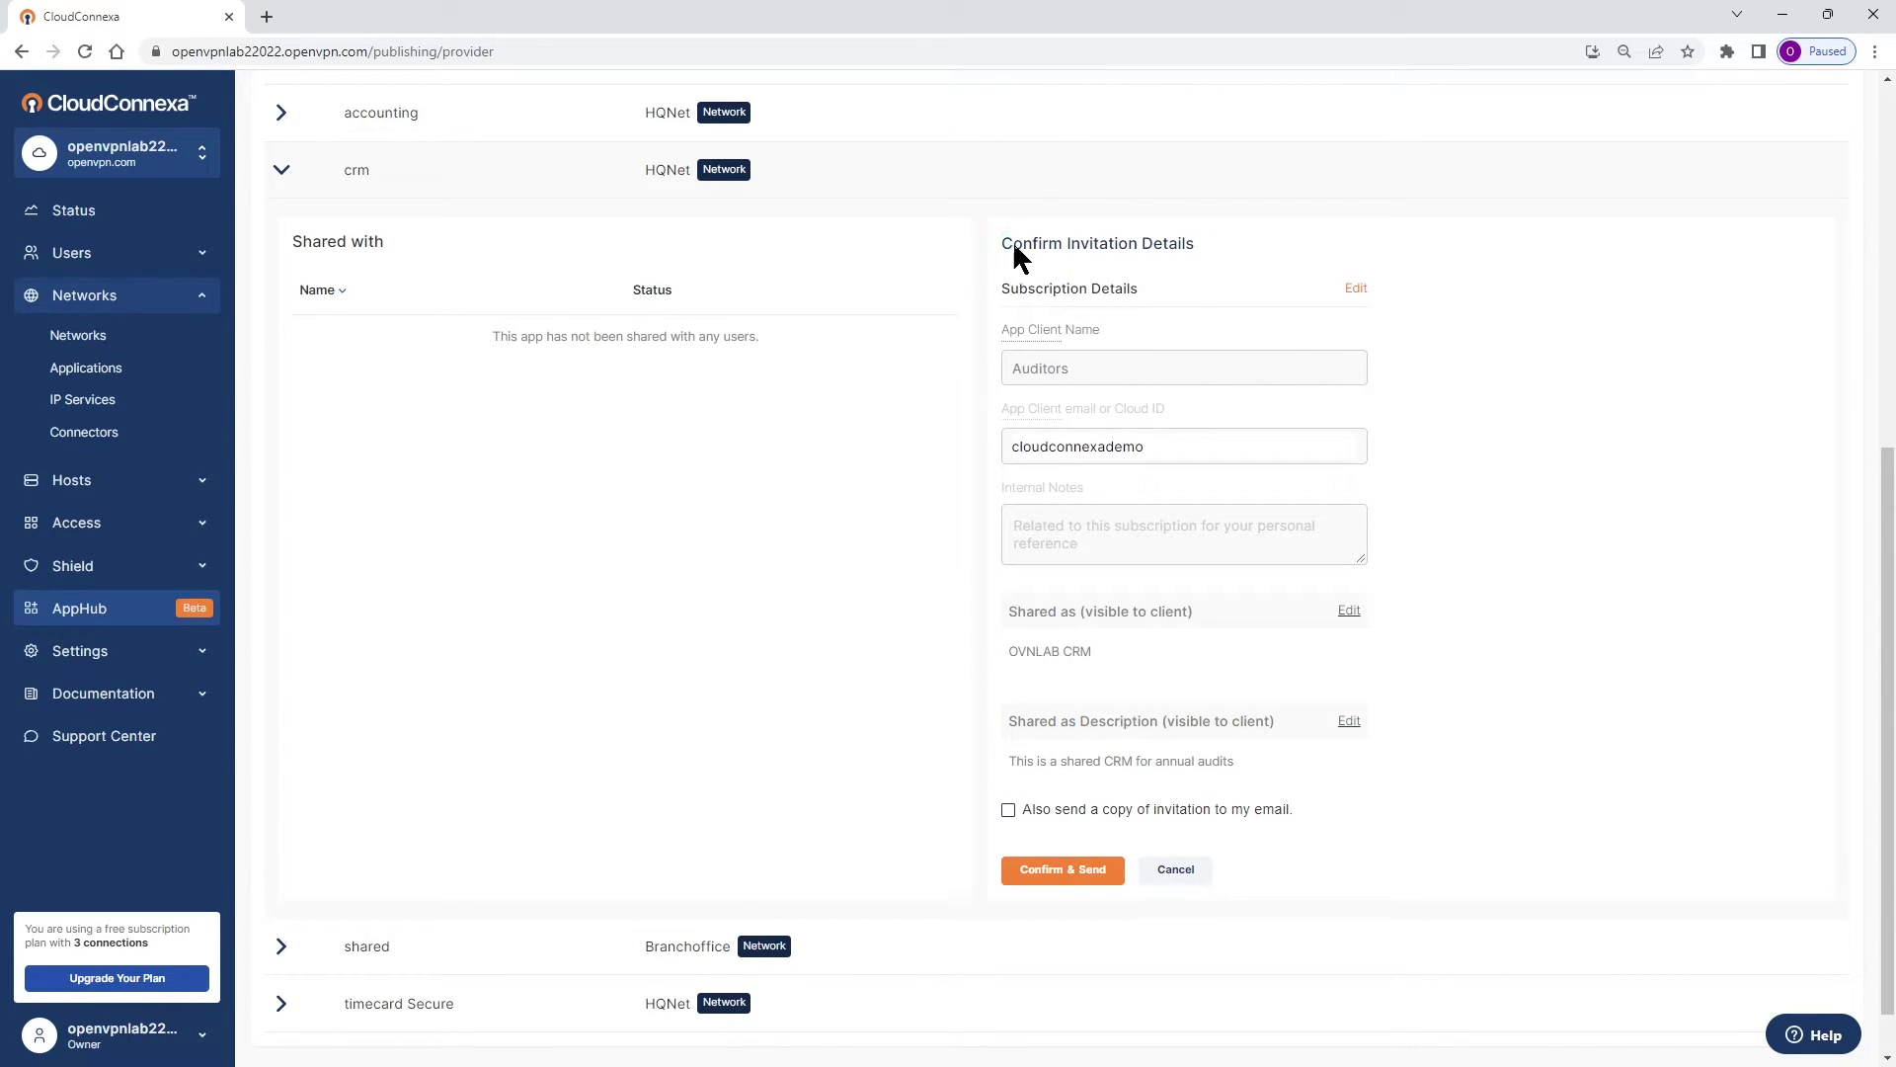
drag(1004, 240, 1207, 237)
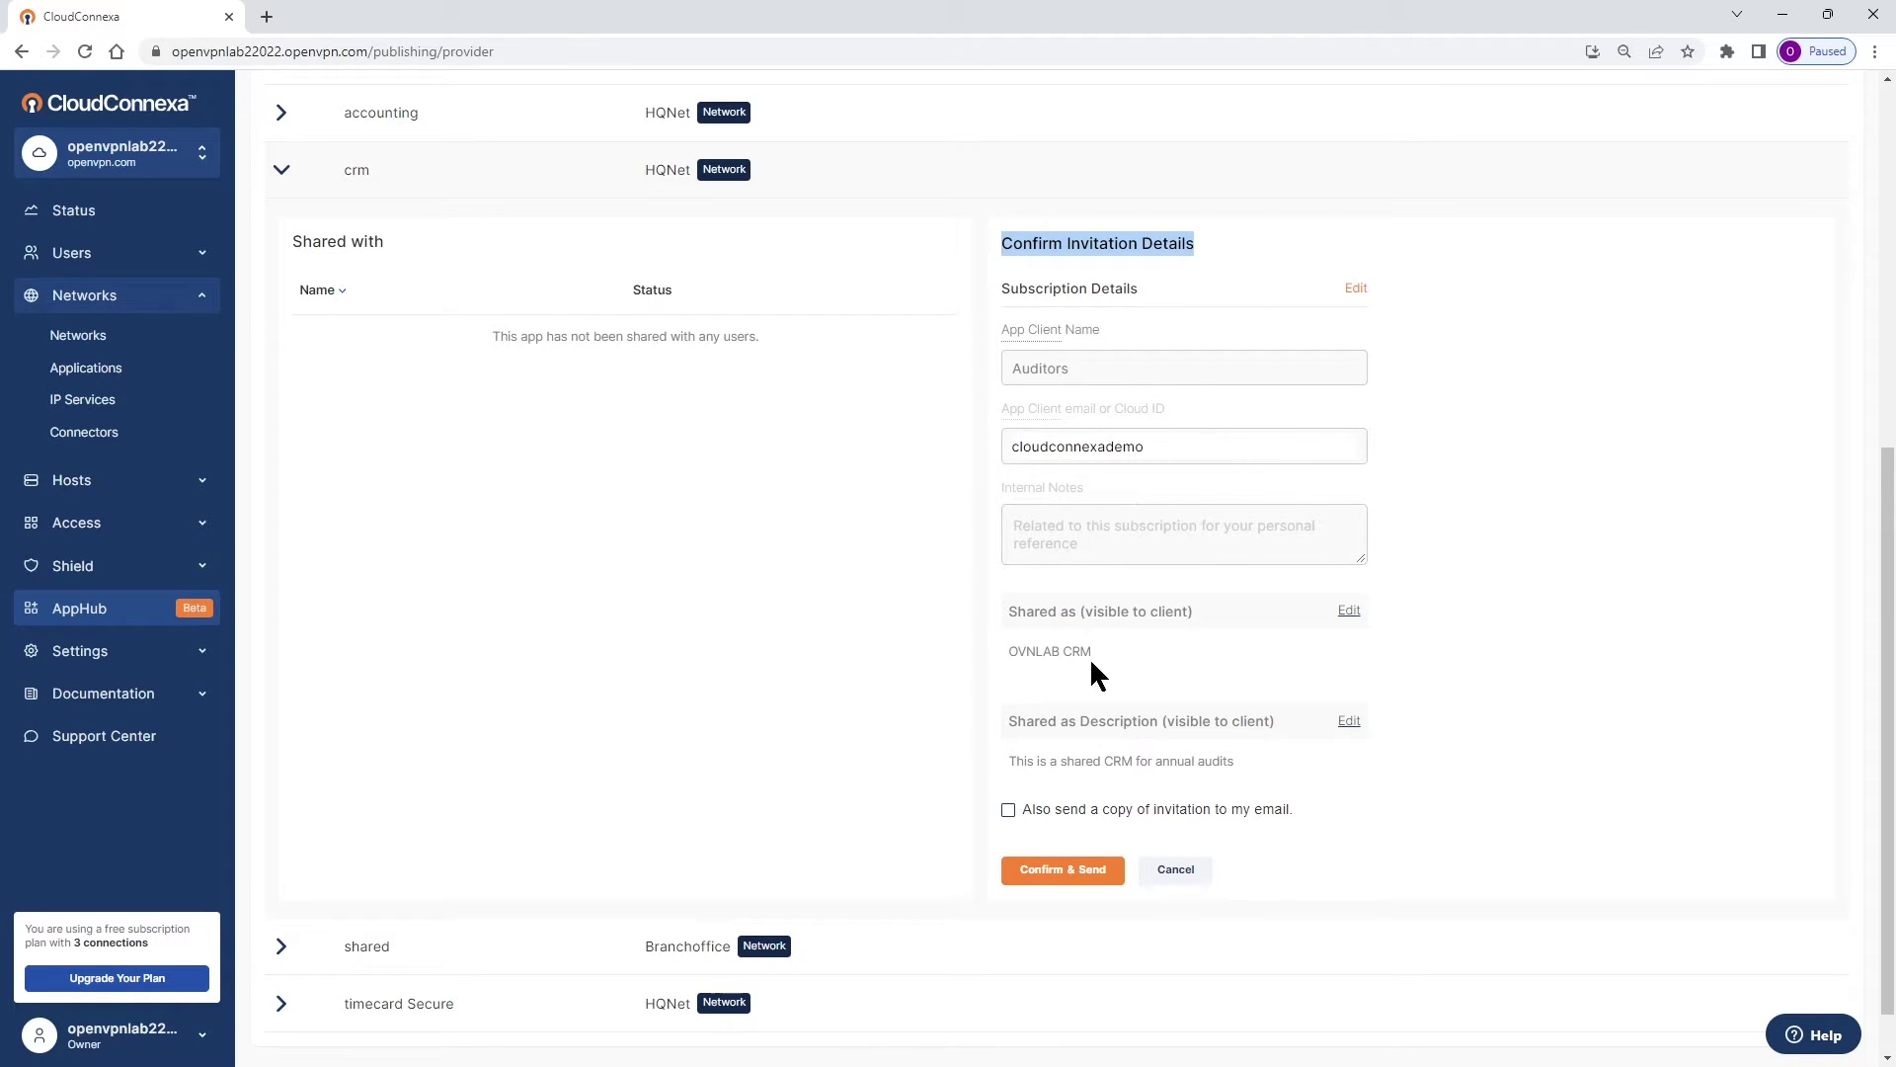
click(1058, 869)
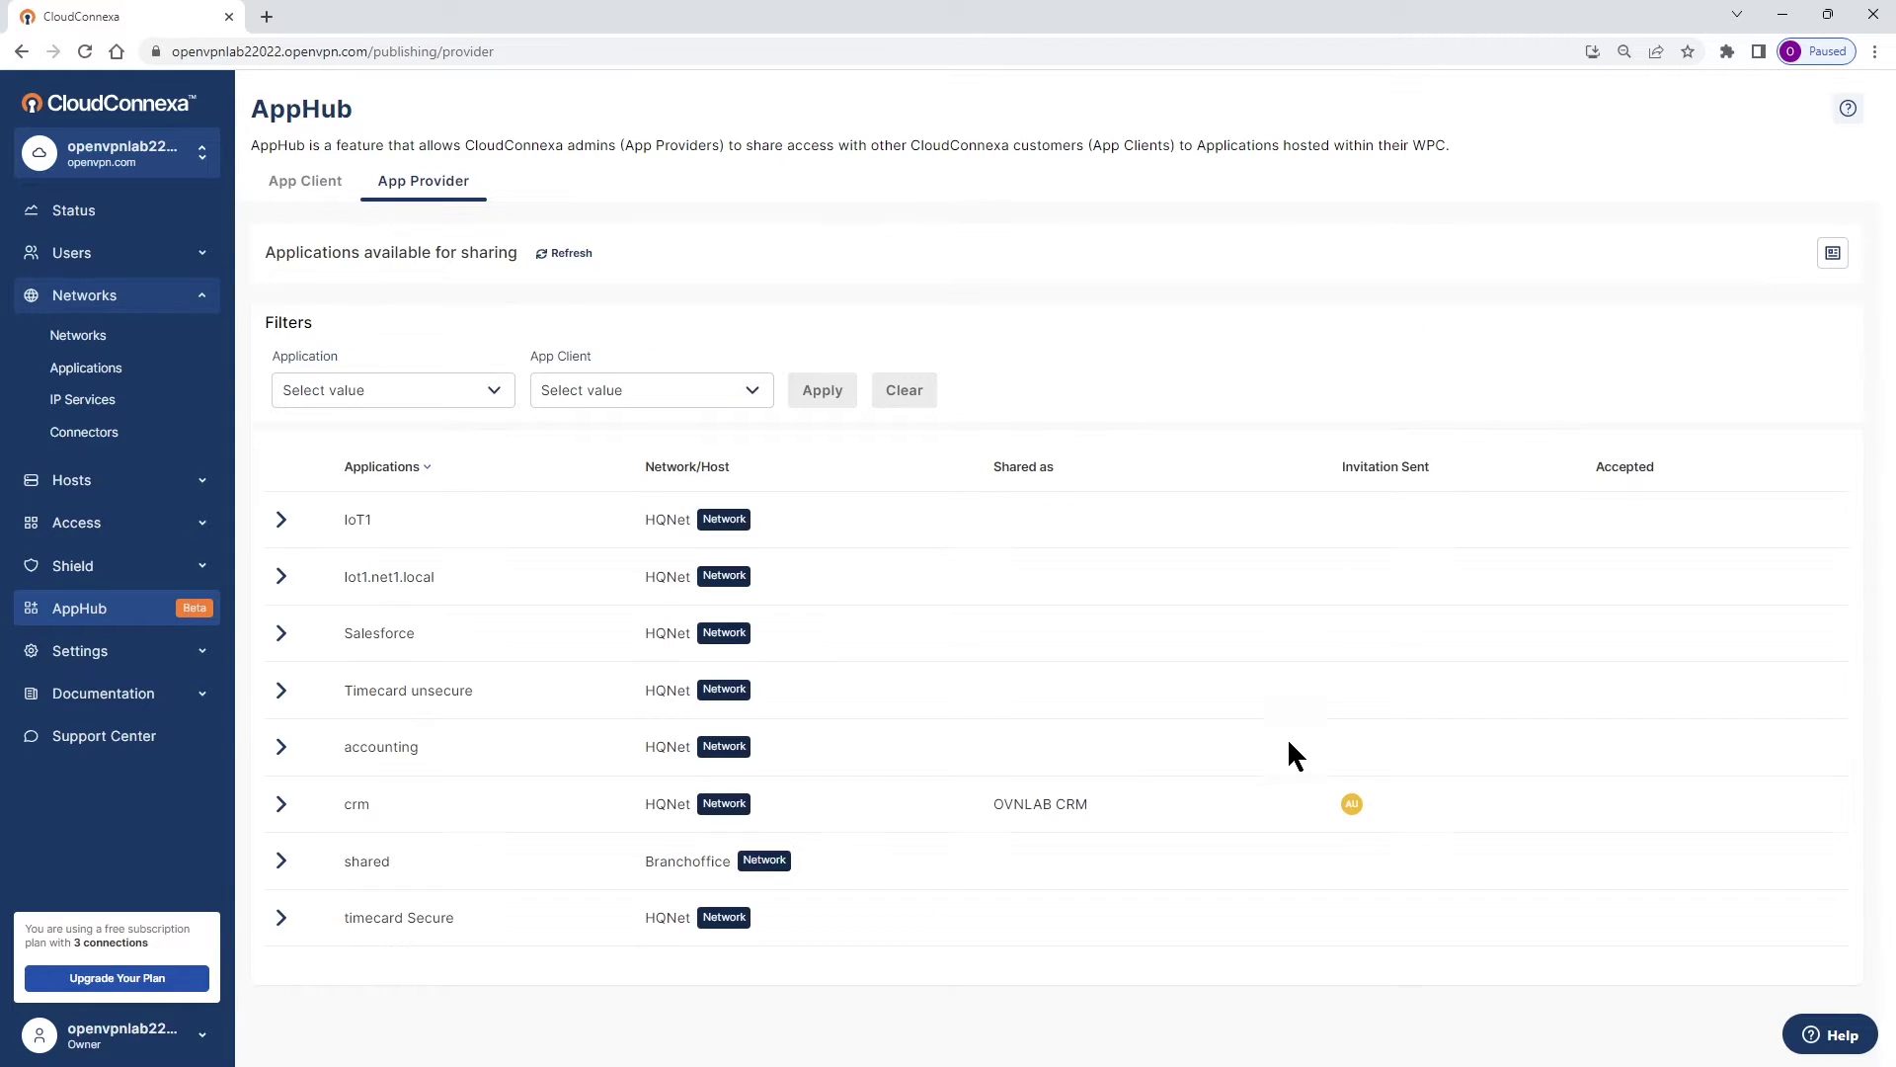
Check that the crm row shows Invitation Sent to the client's Cloud ID.
click(280, 806)
scroll(613, 678, down, 5)
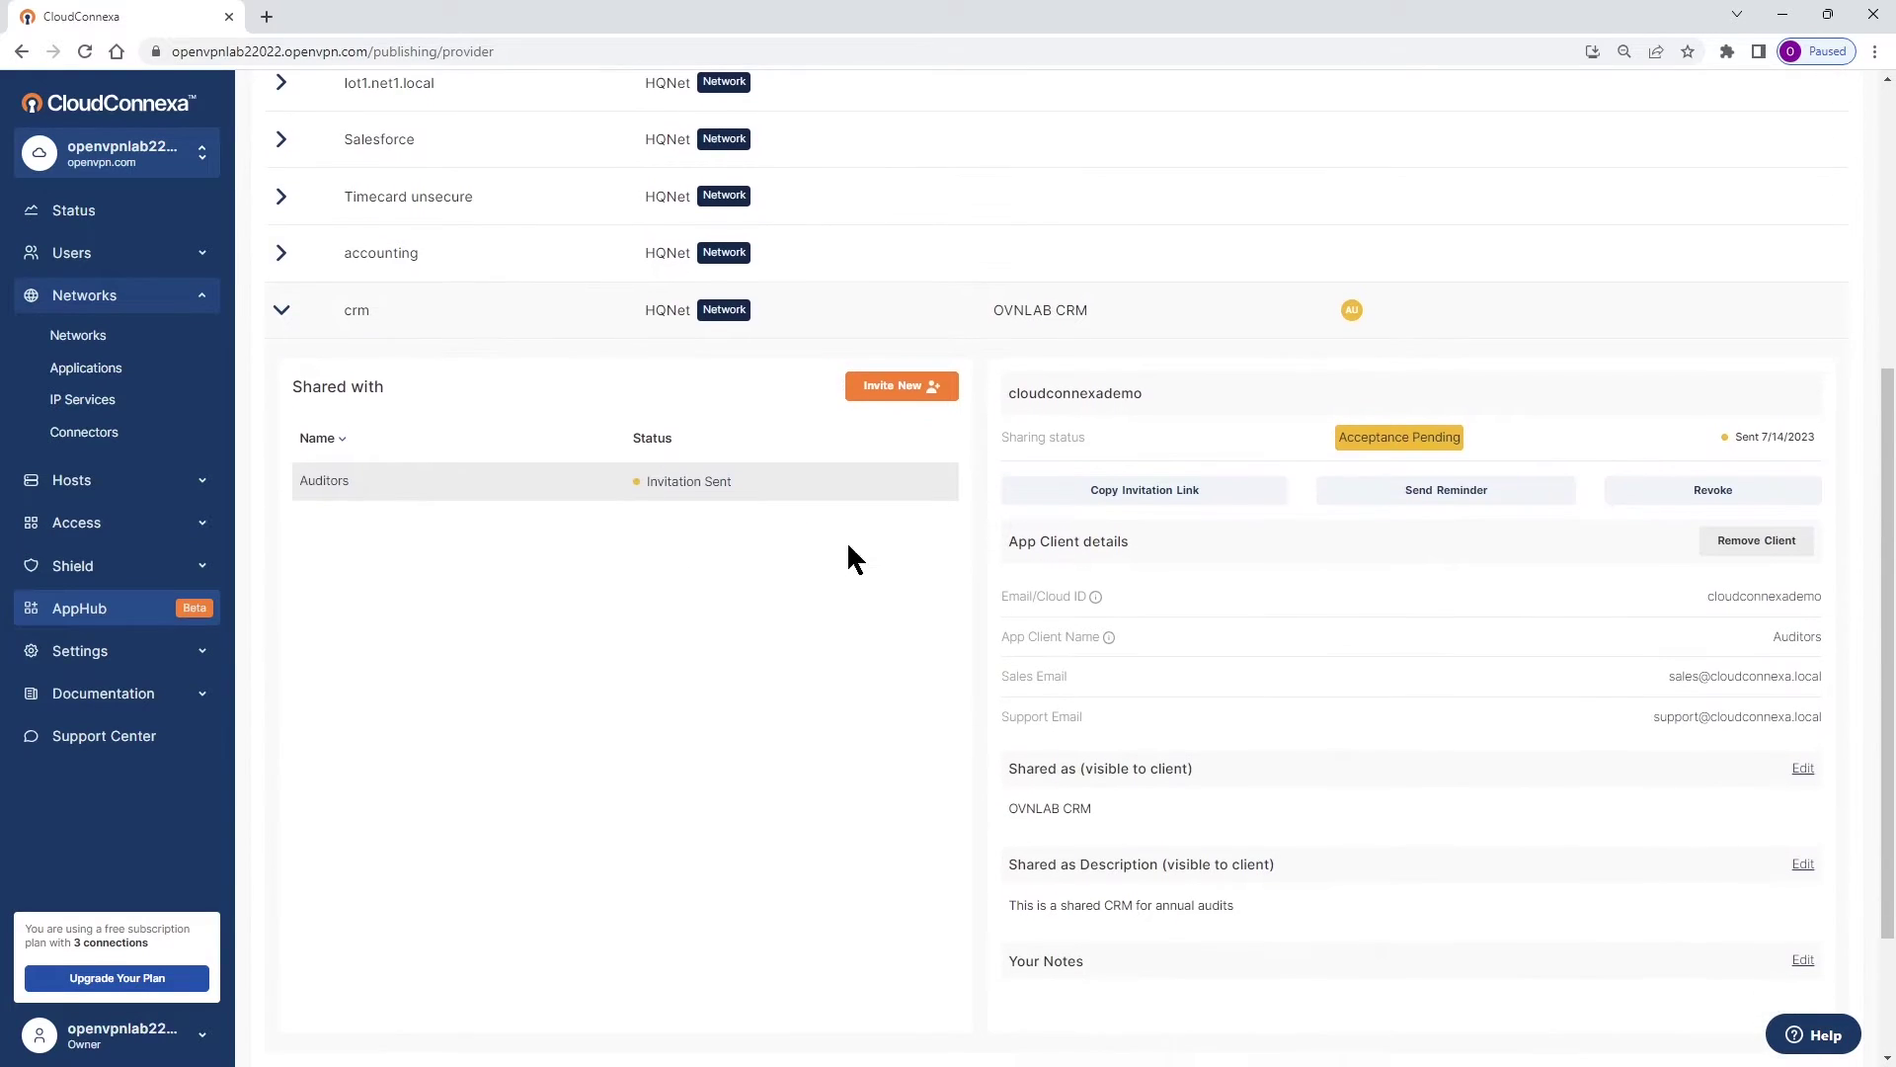
drag(731, 480, 655, 479)
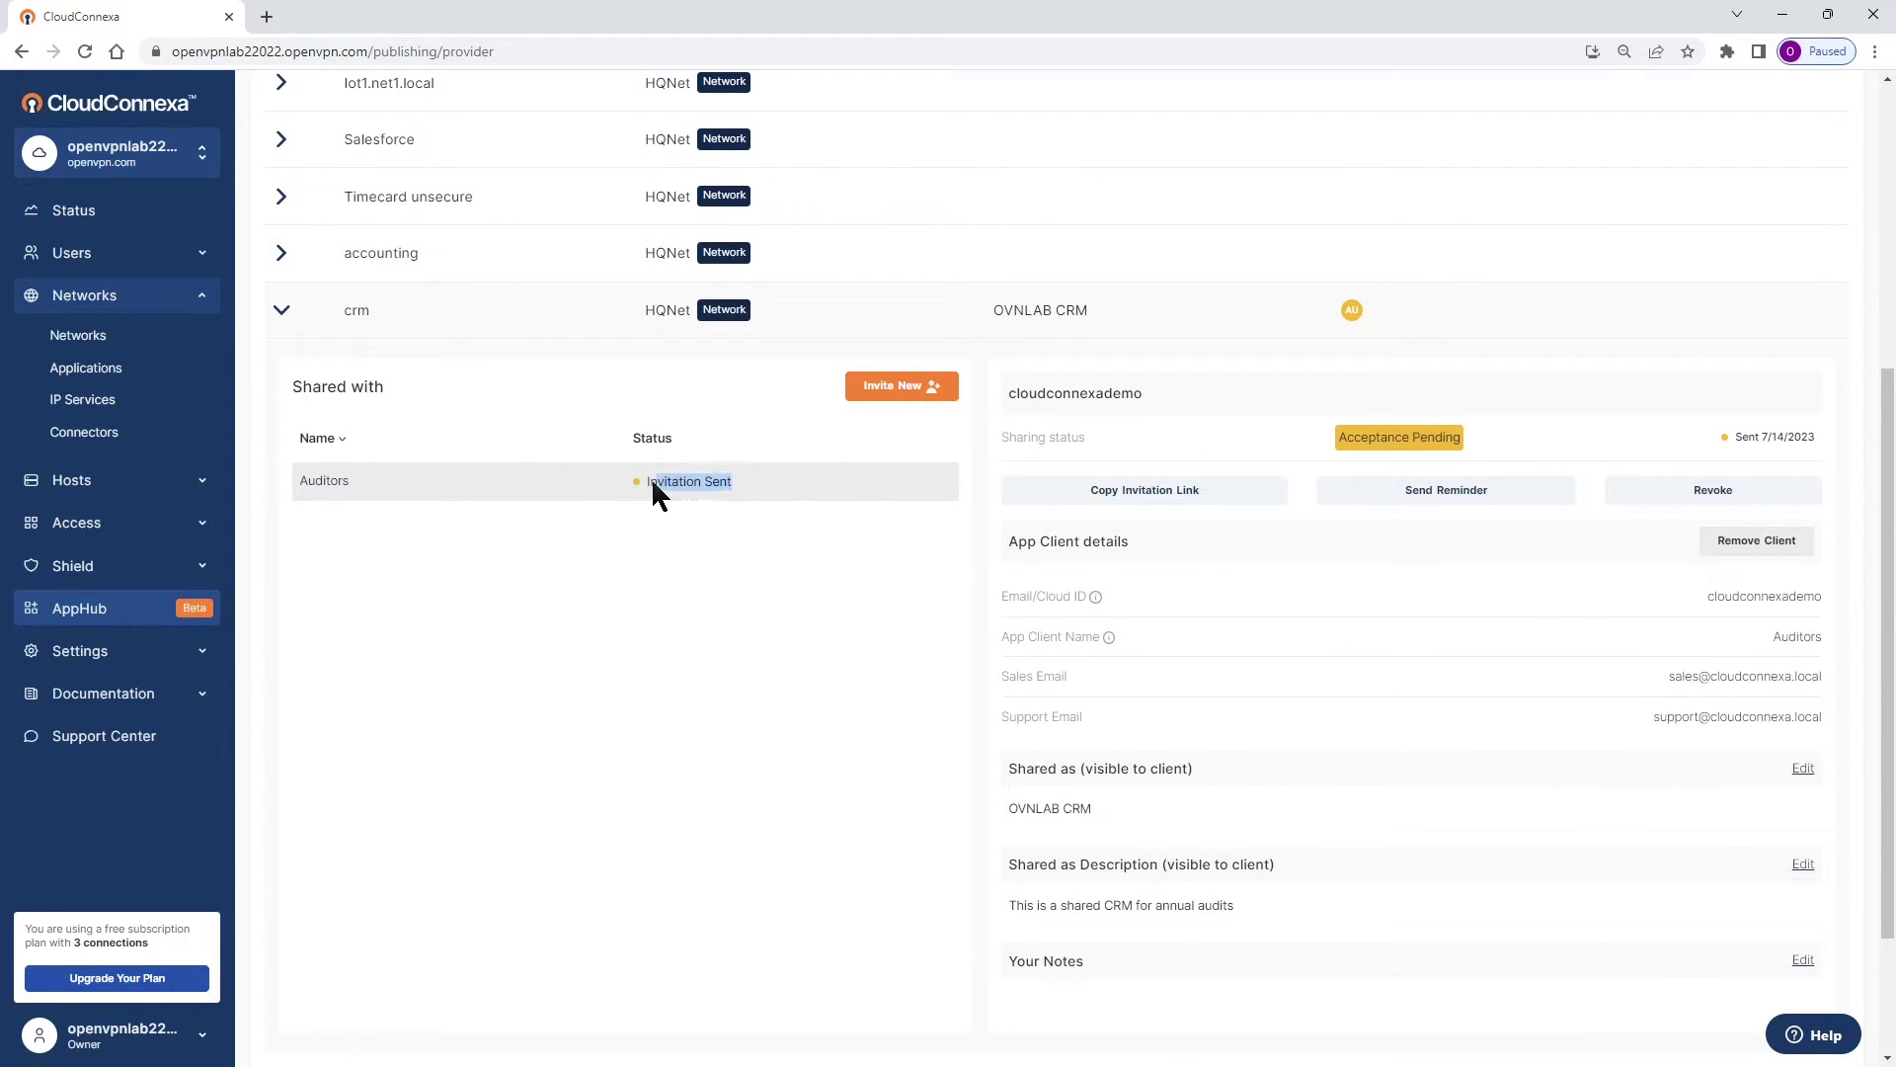
click(628, 517)
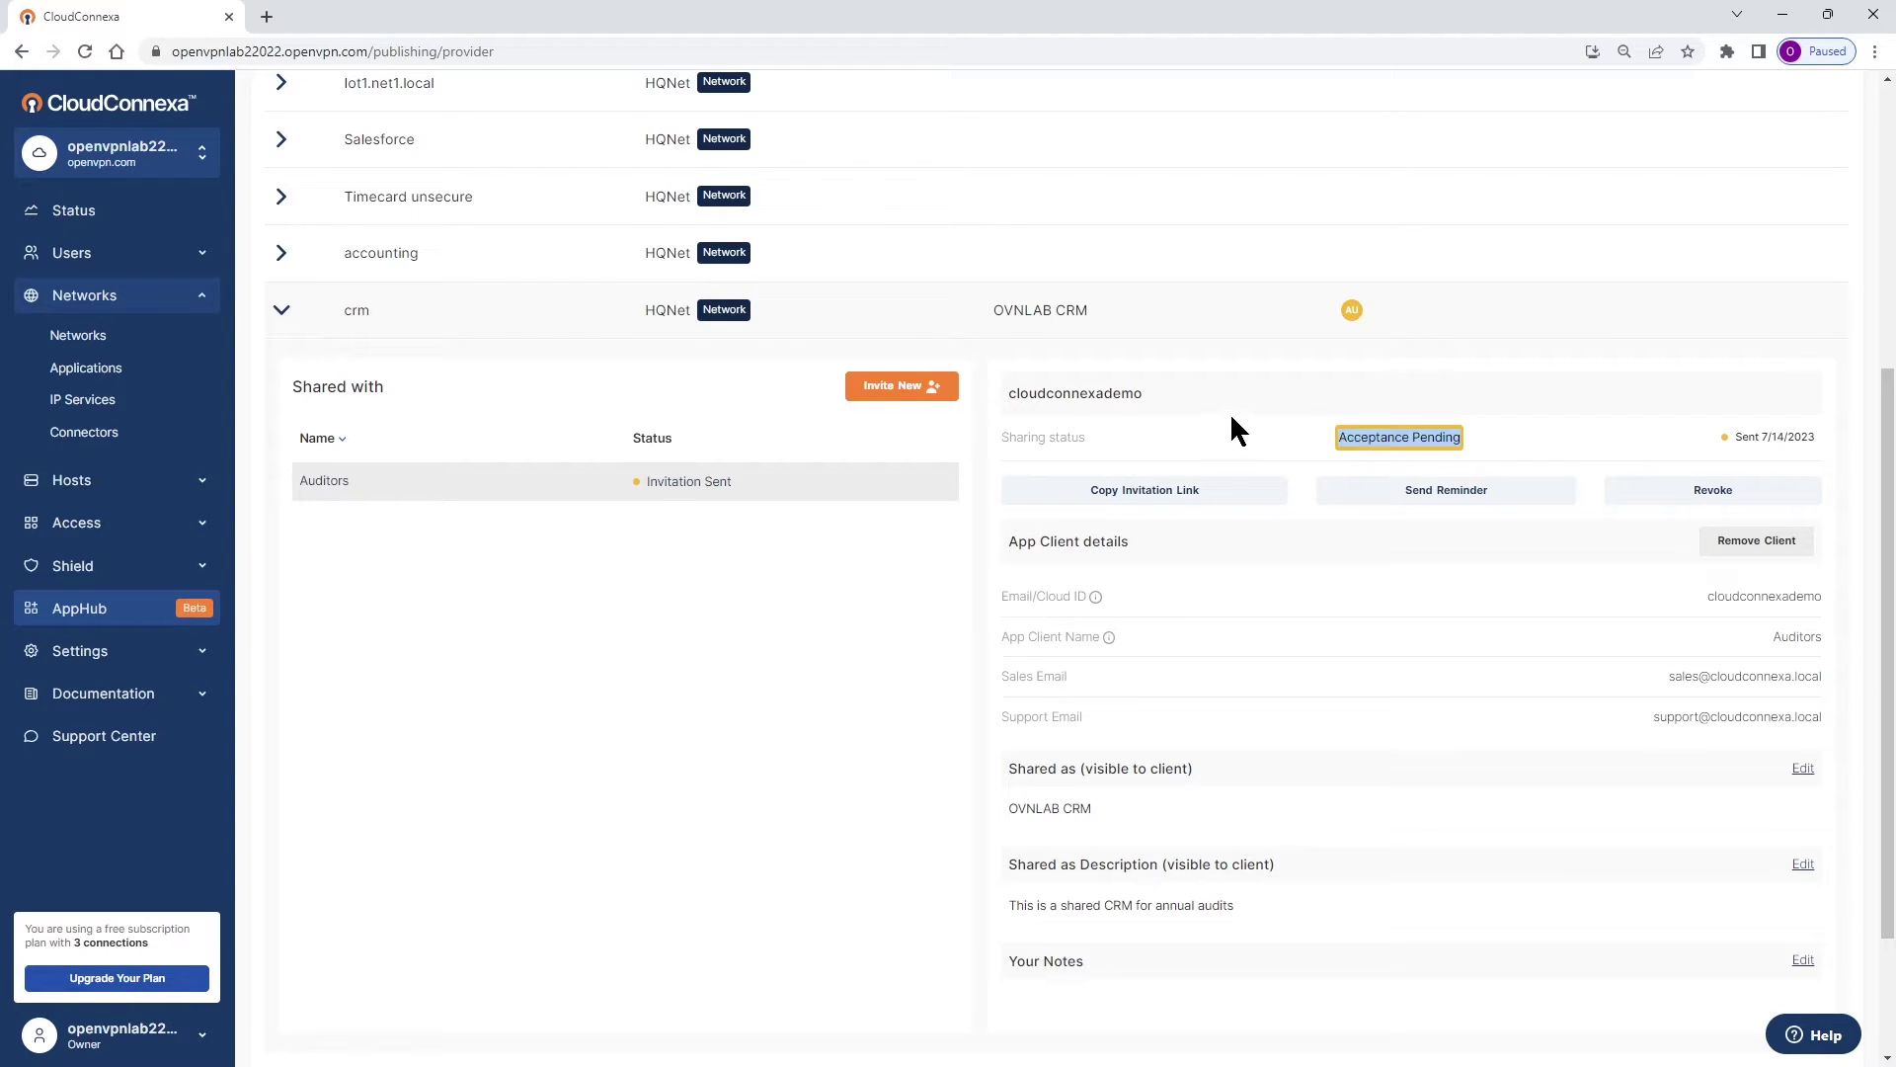
drag(1154, 393, 1015, 395)
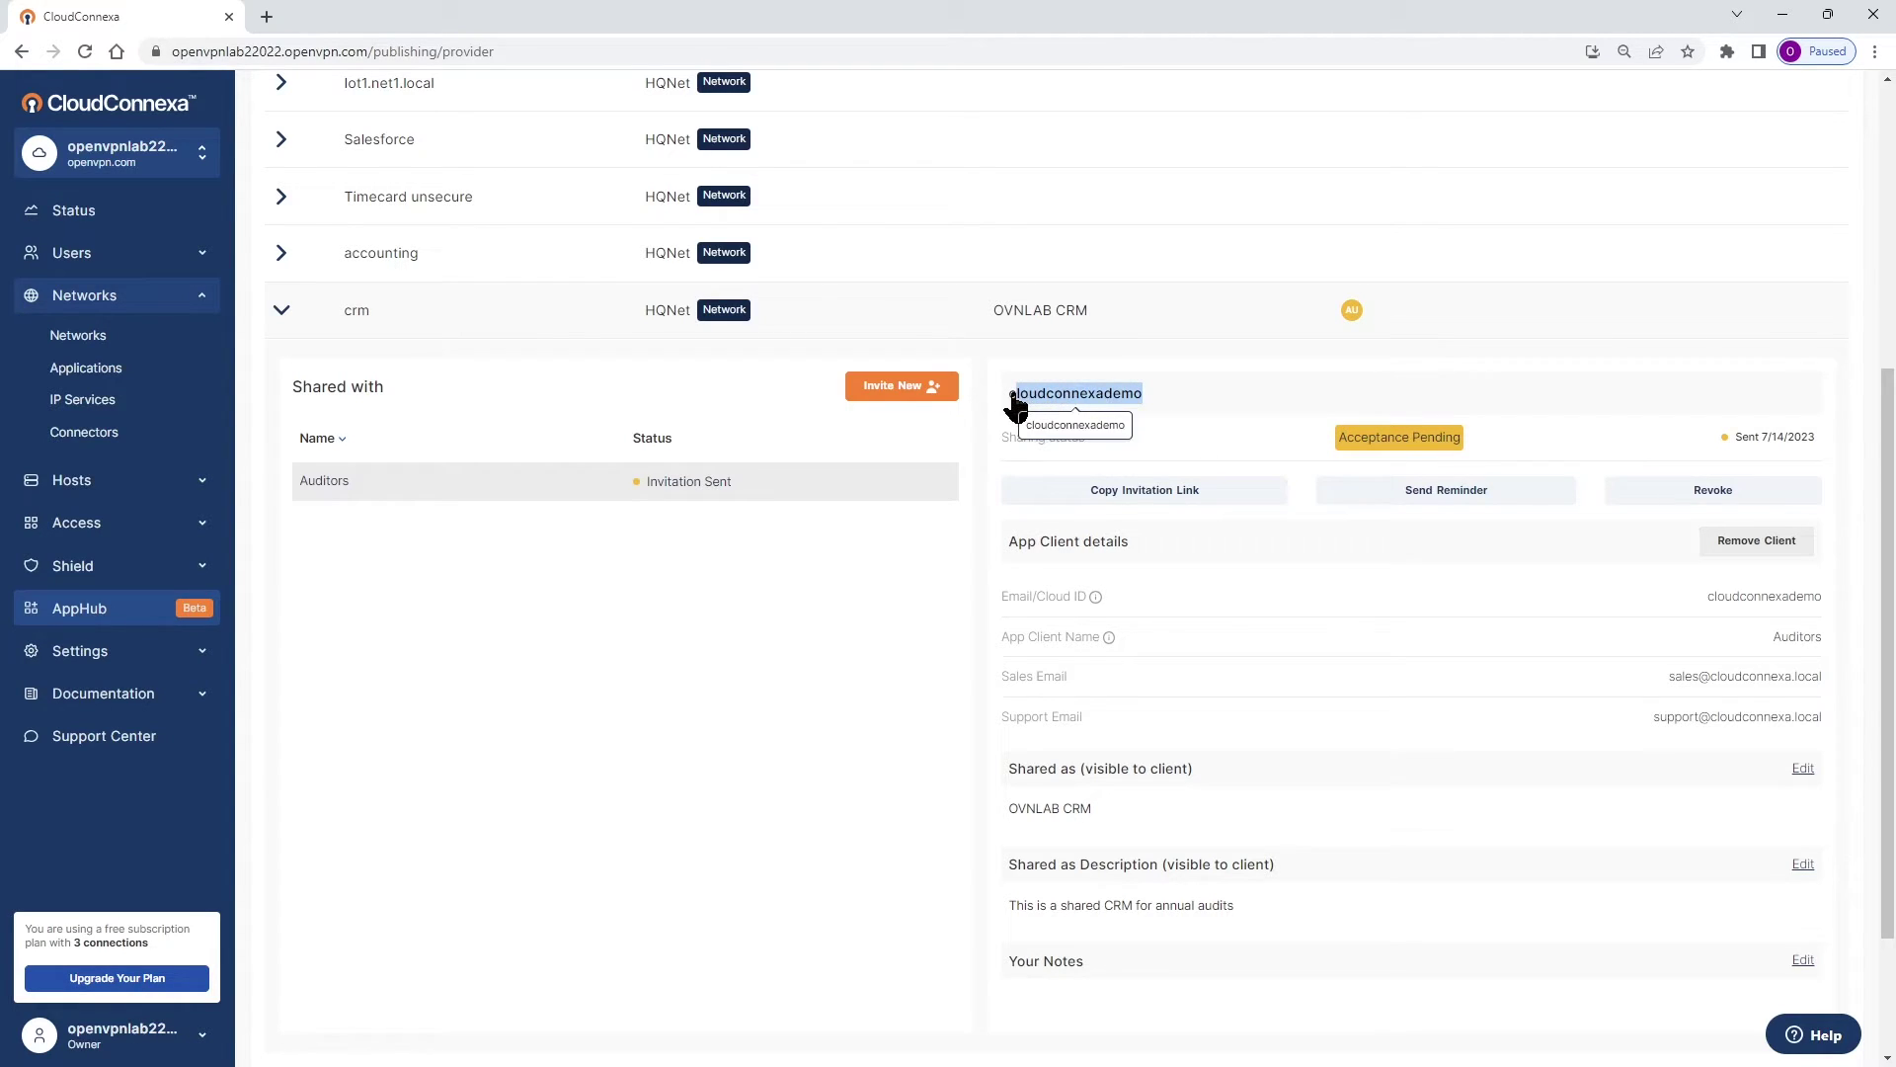
click(1227, 399)
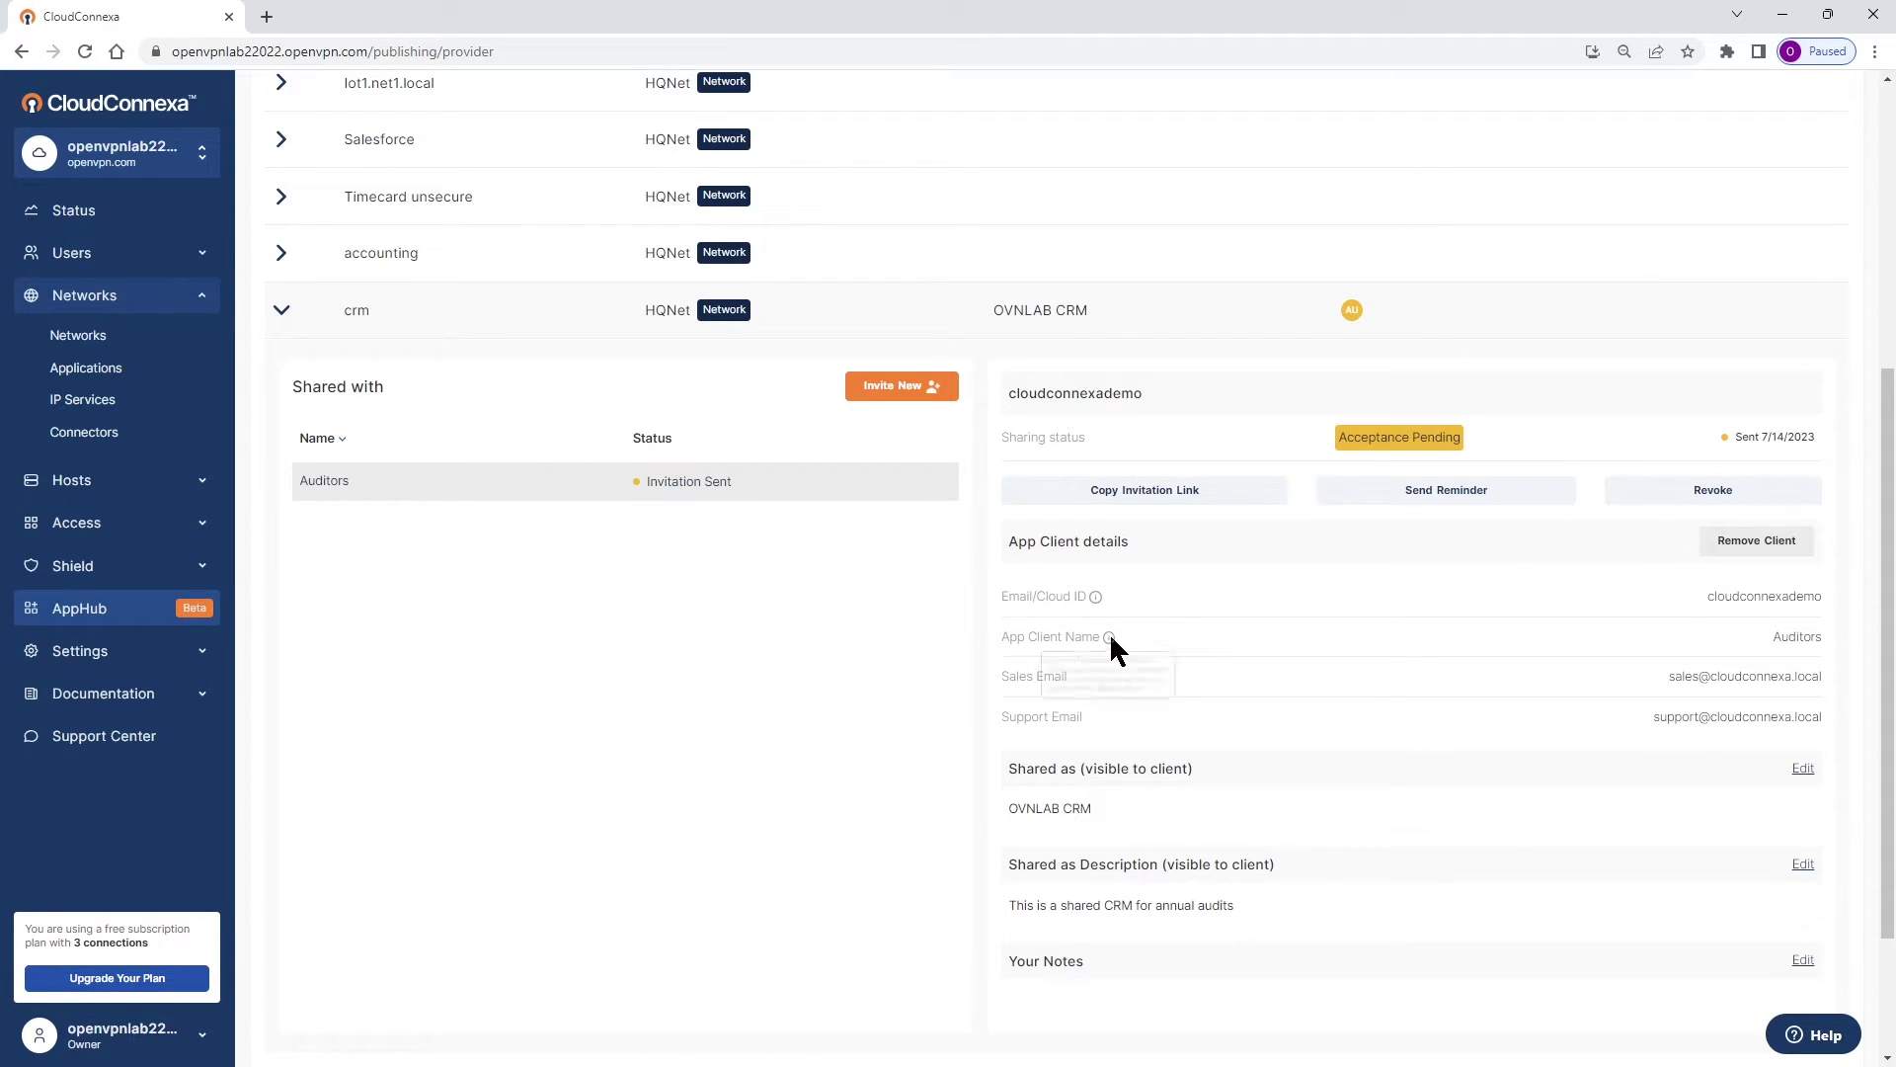
Minimize the provider window and go to the client's Gmail inbox.
mouse_move(1109, 638)
click(1782, 15)
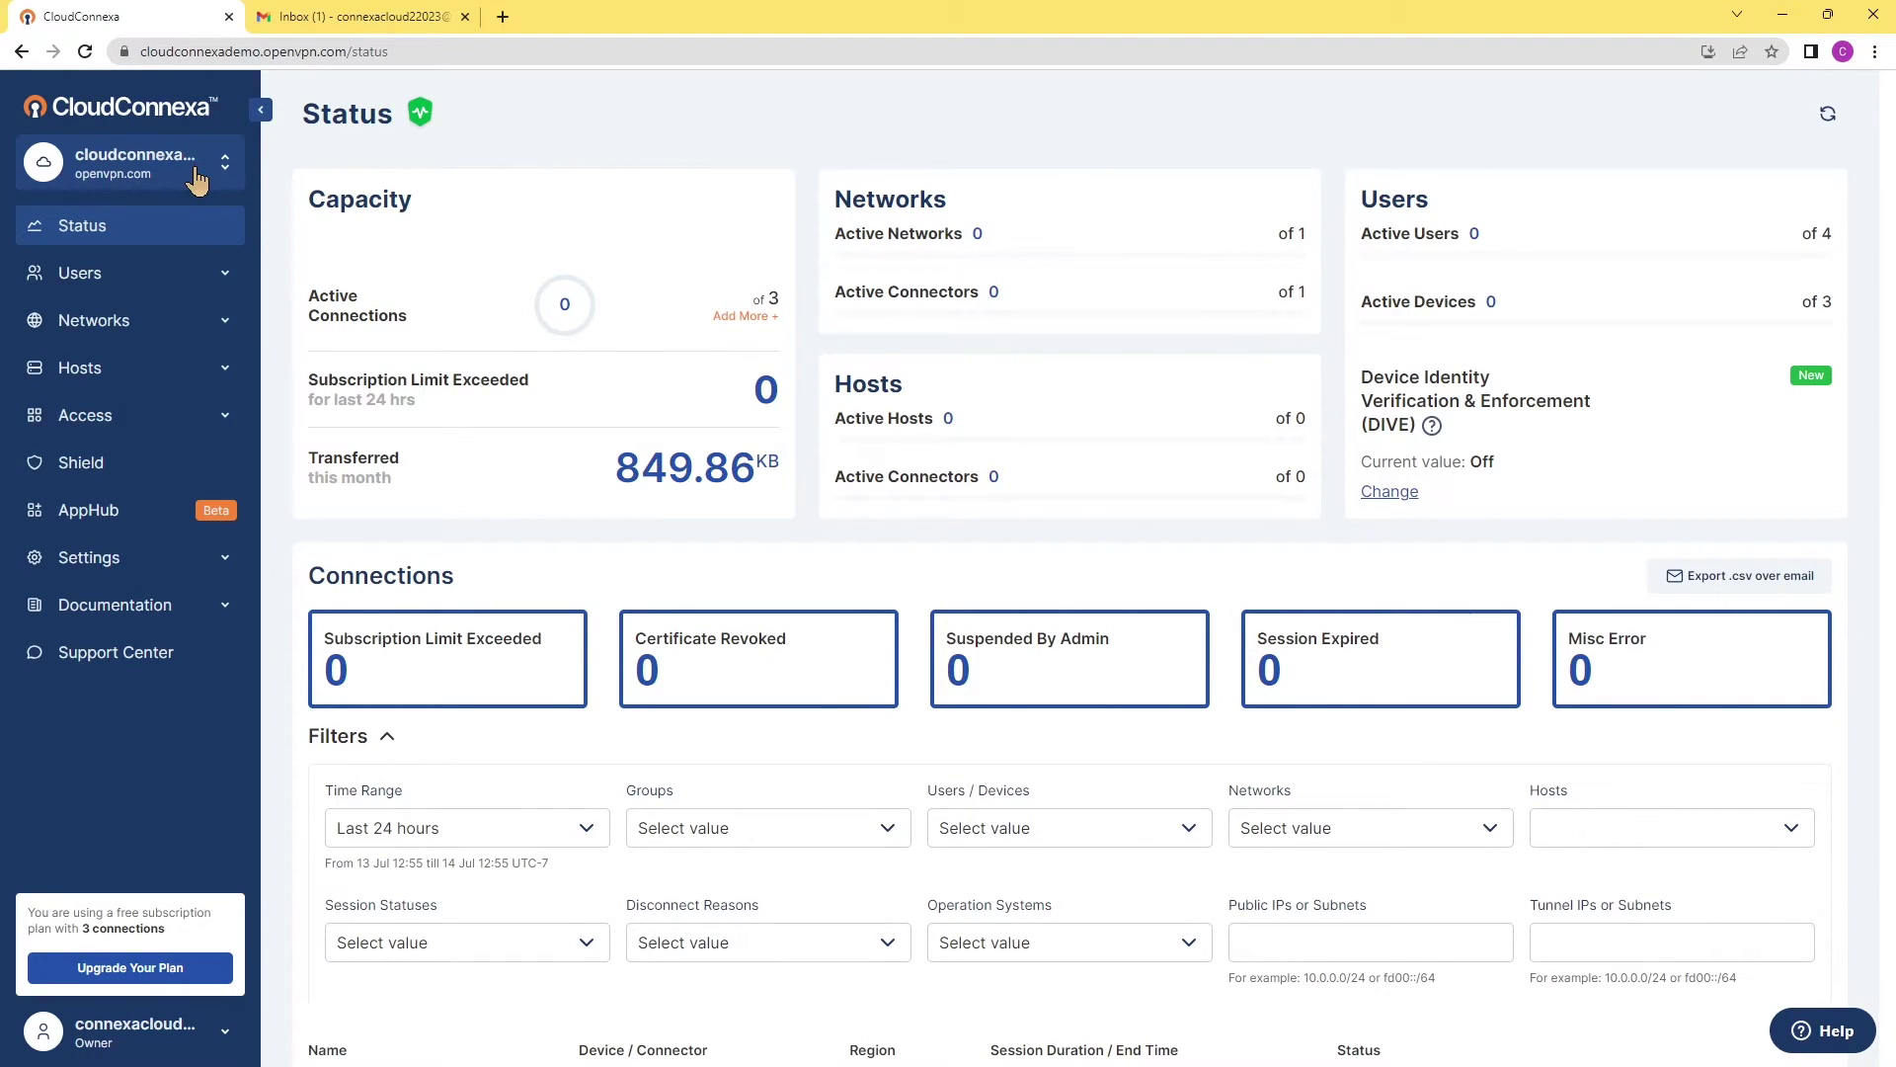
click(351, 20)
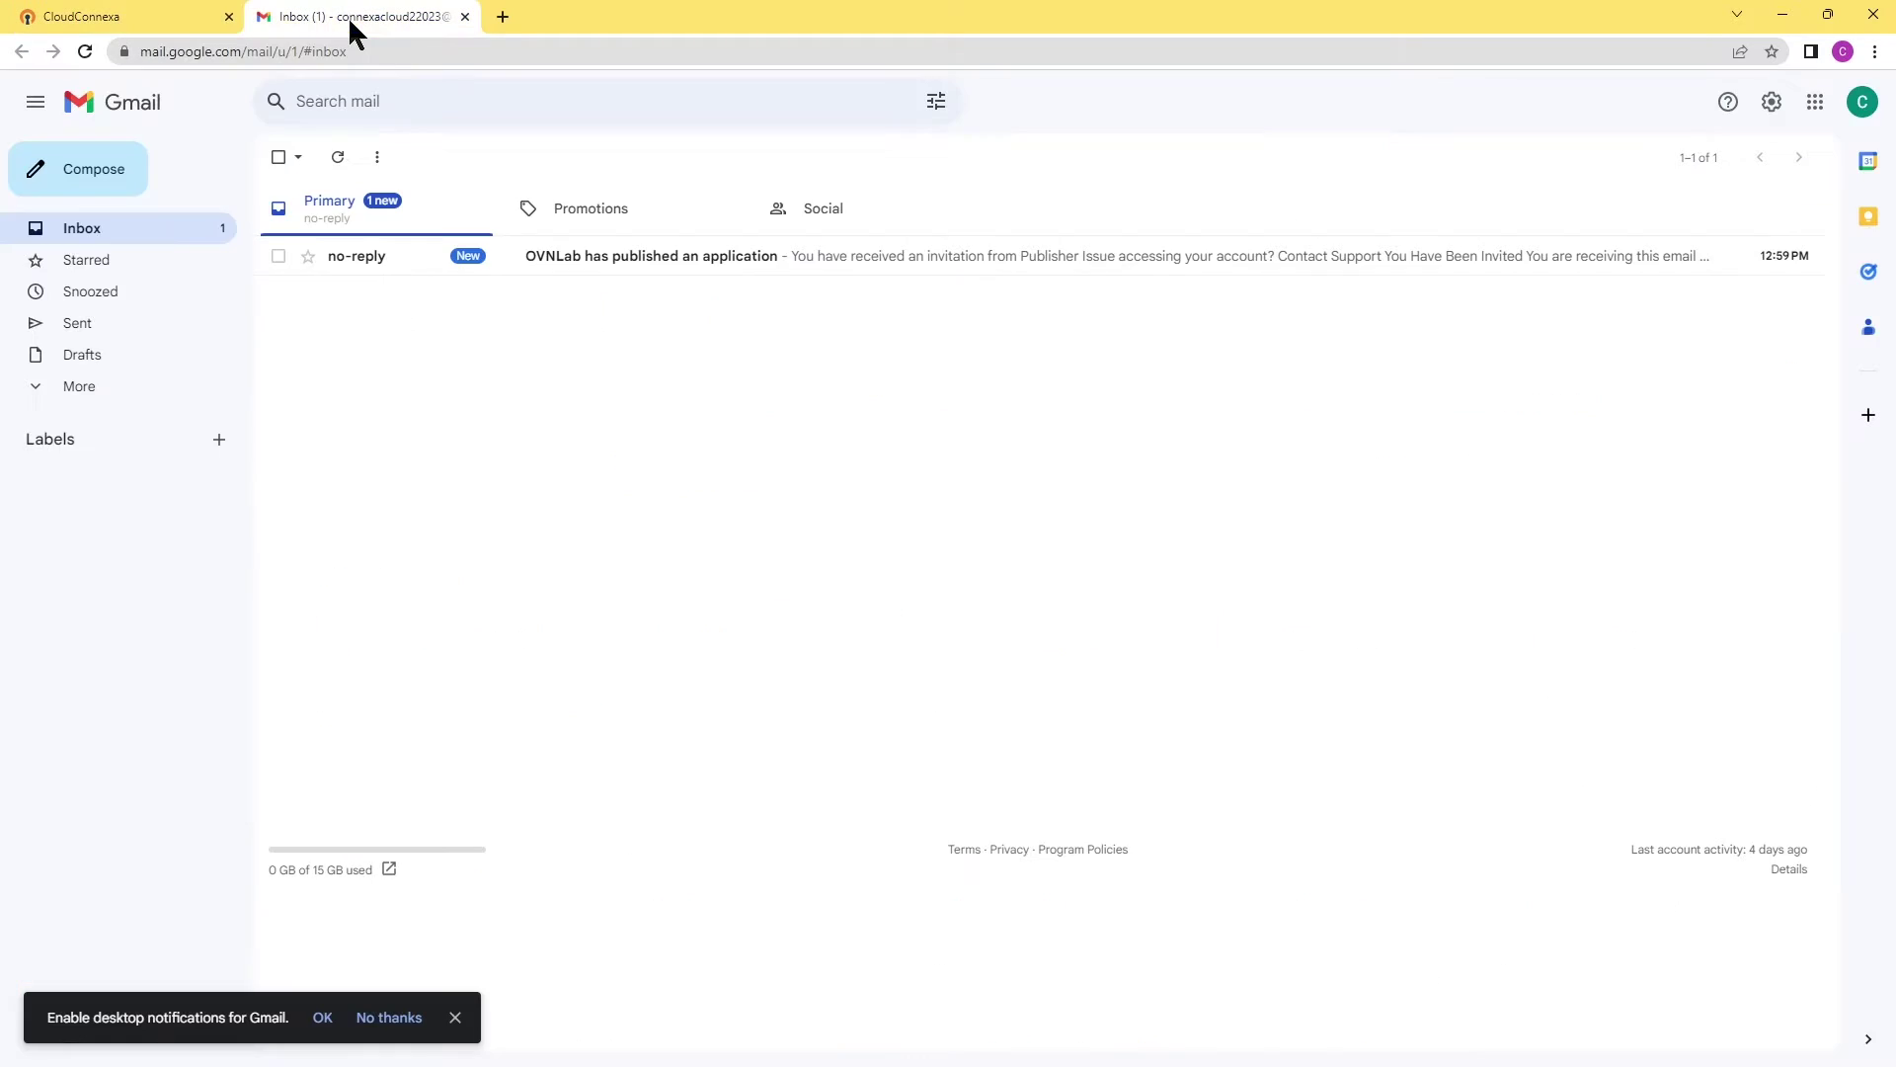
Open the 'OVNLab has published an application' email and read the invitation and Next steps.
click(610, 257)
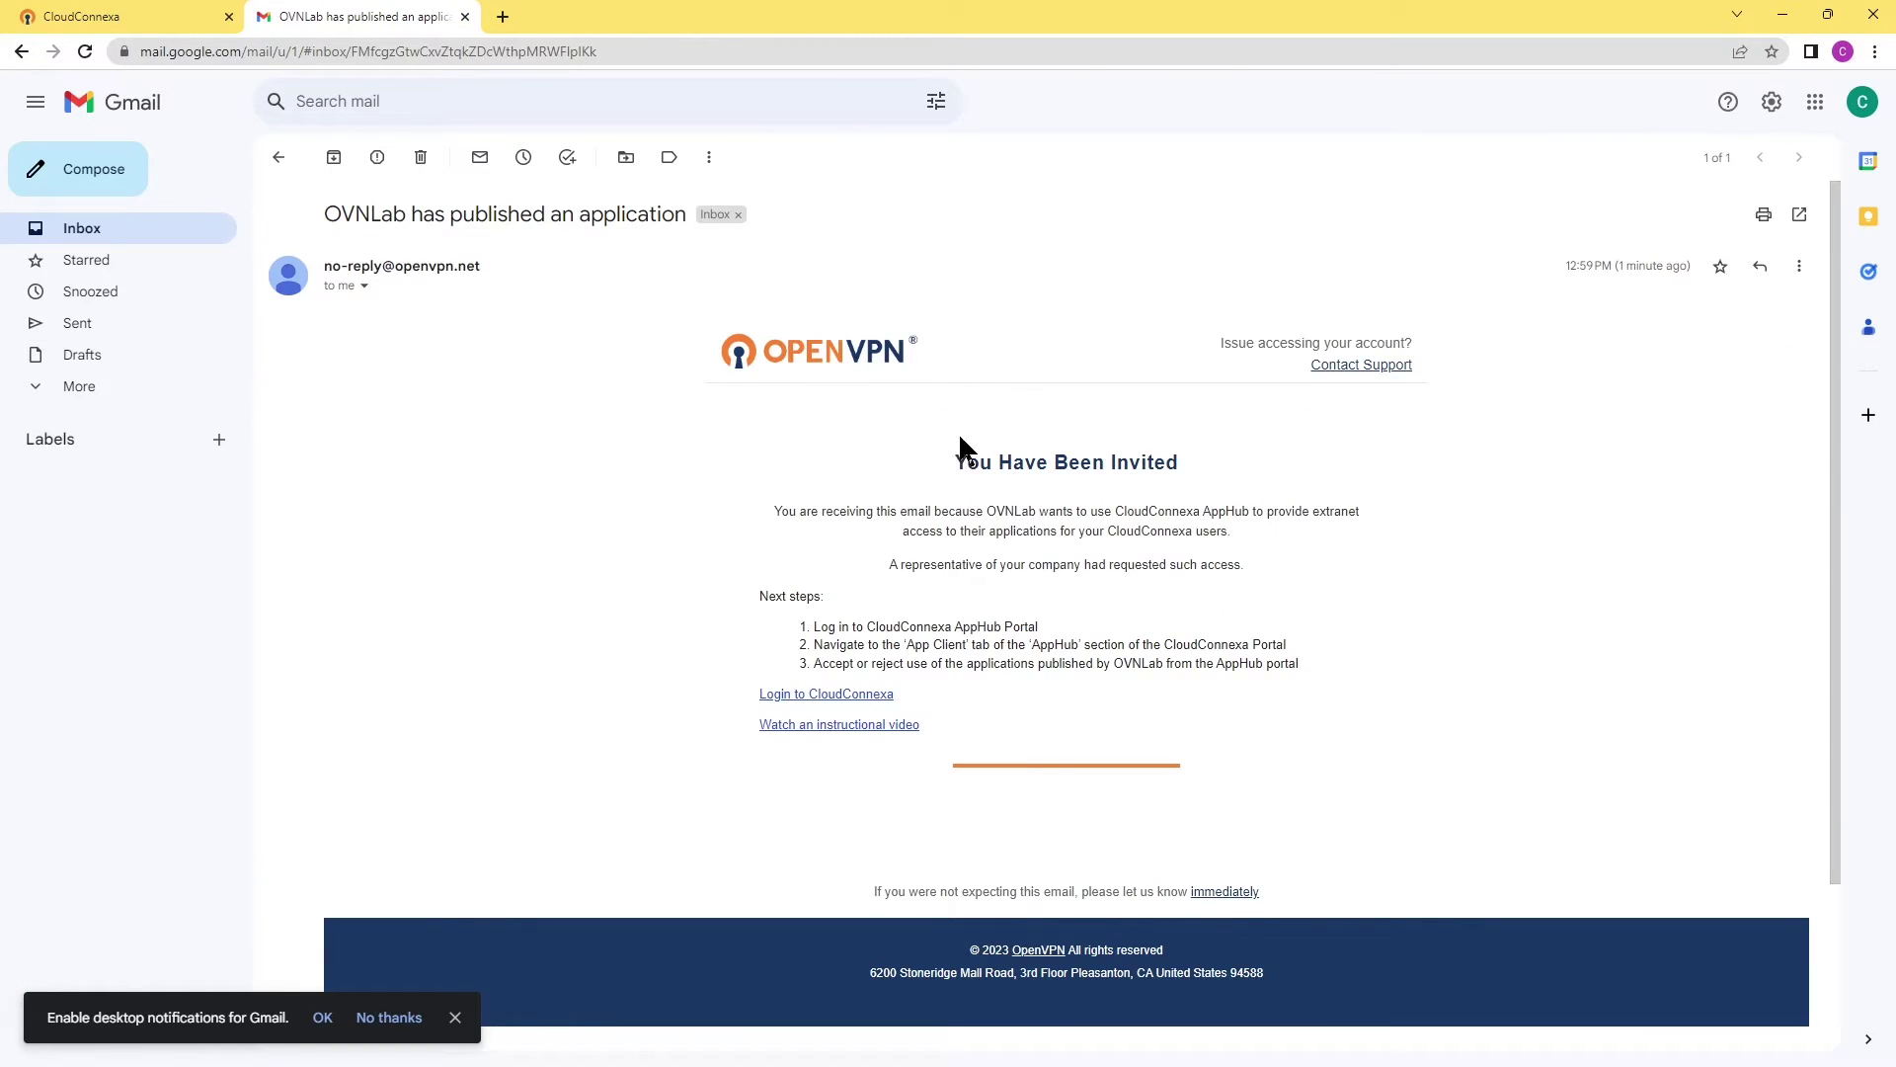
drag(954, 468, 1215, 470)
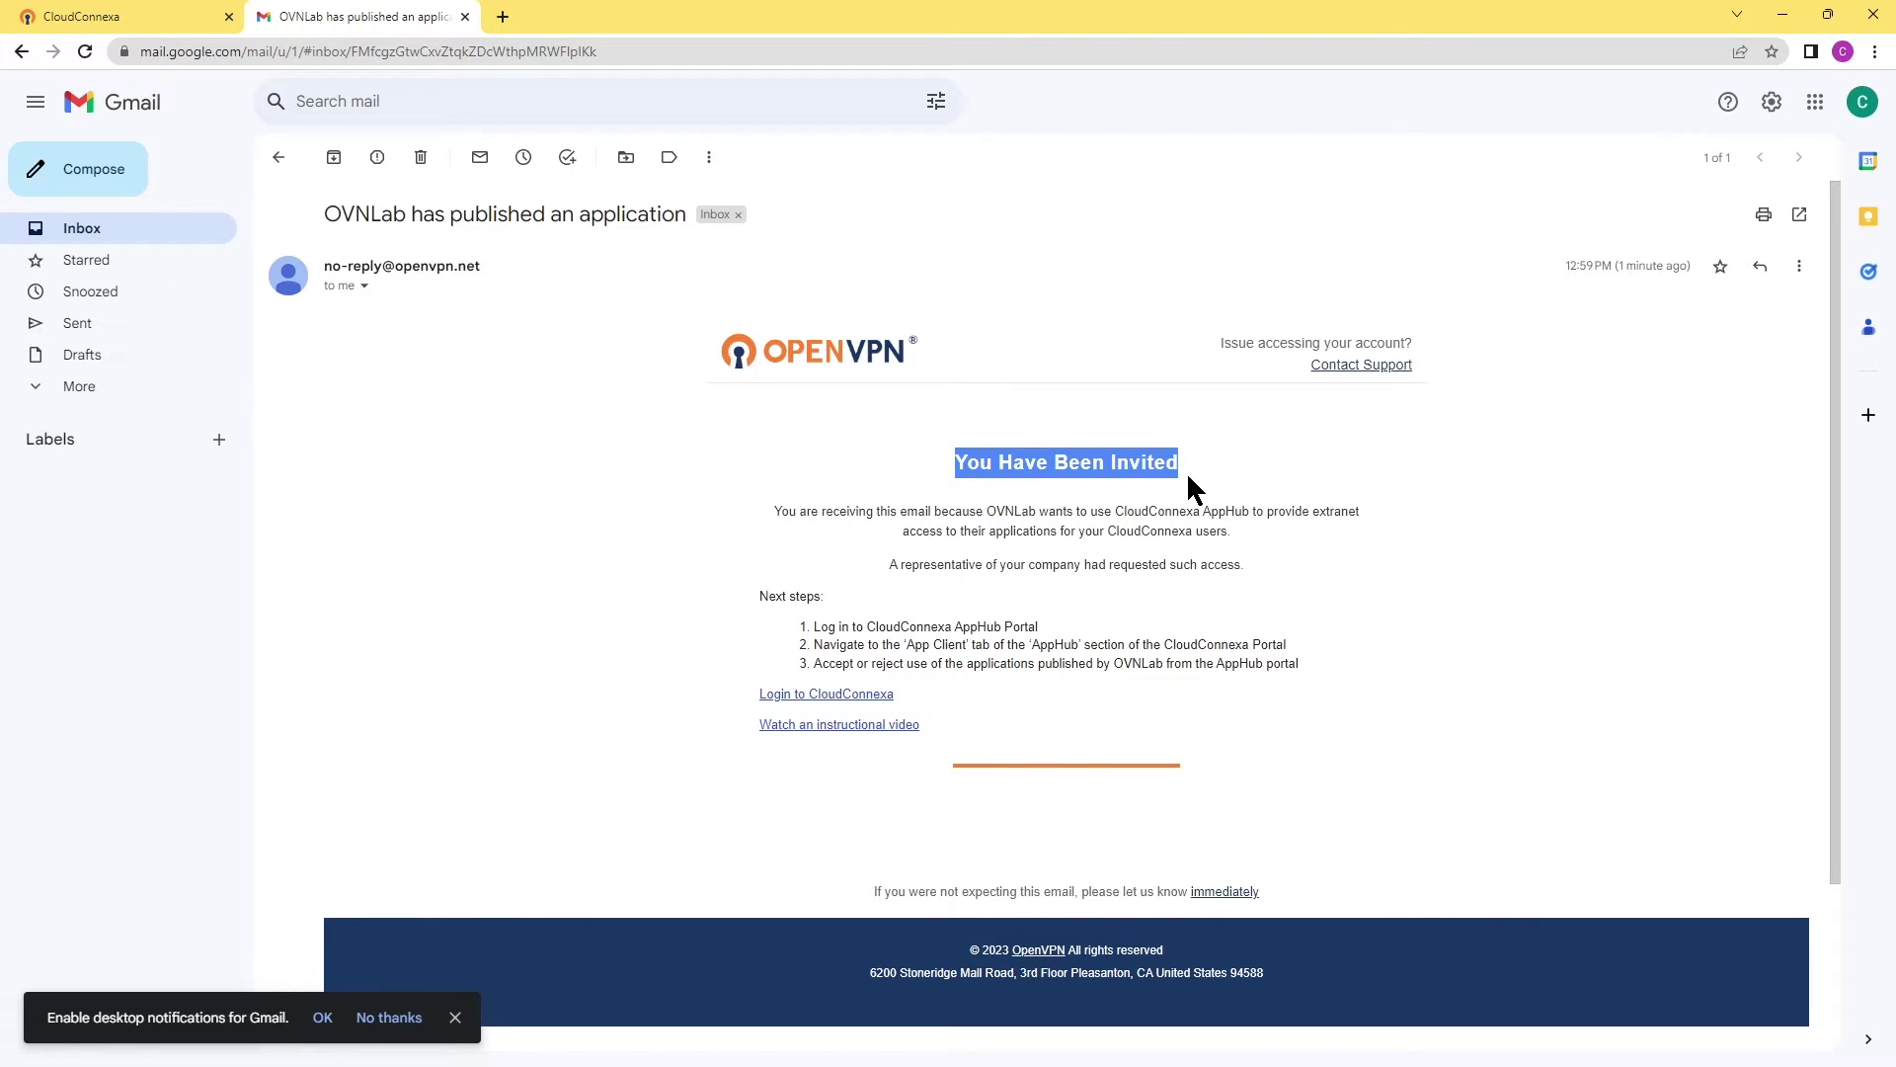
click(899, 533)
drag(773, 510, 1369, 536)
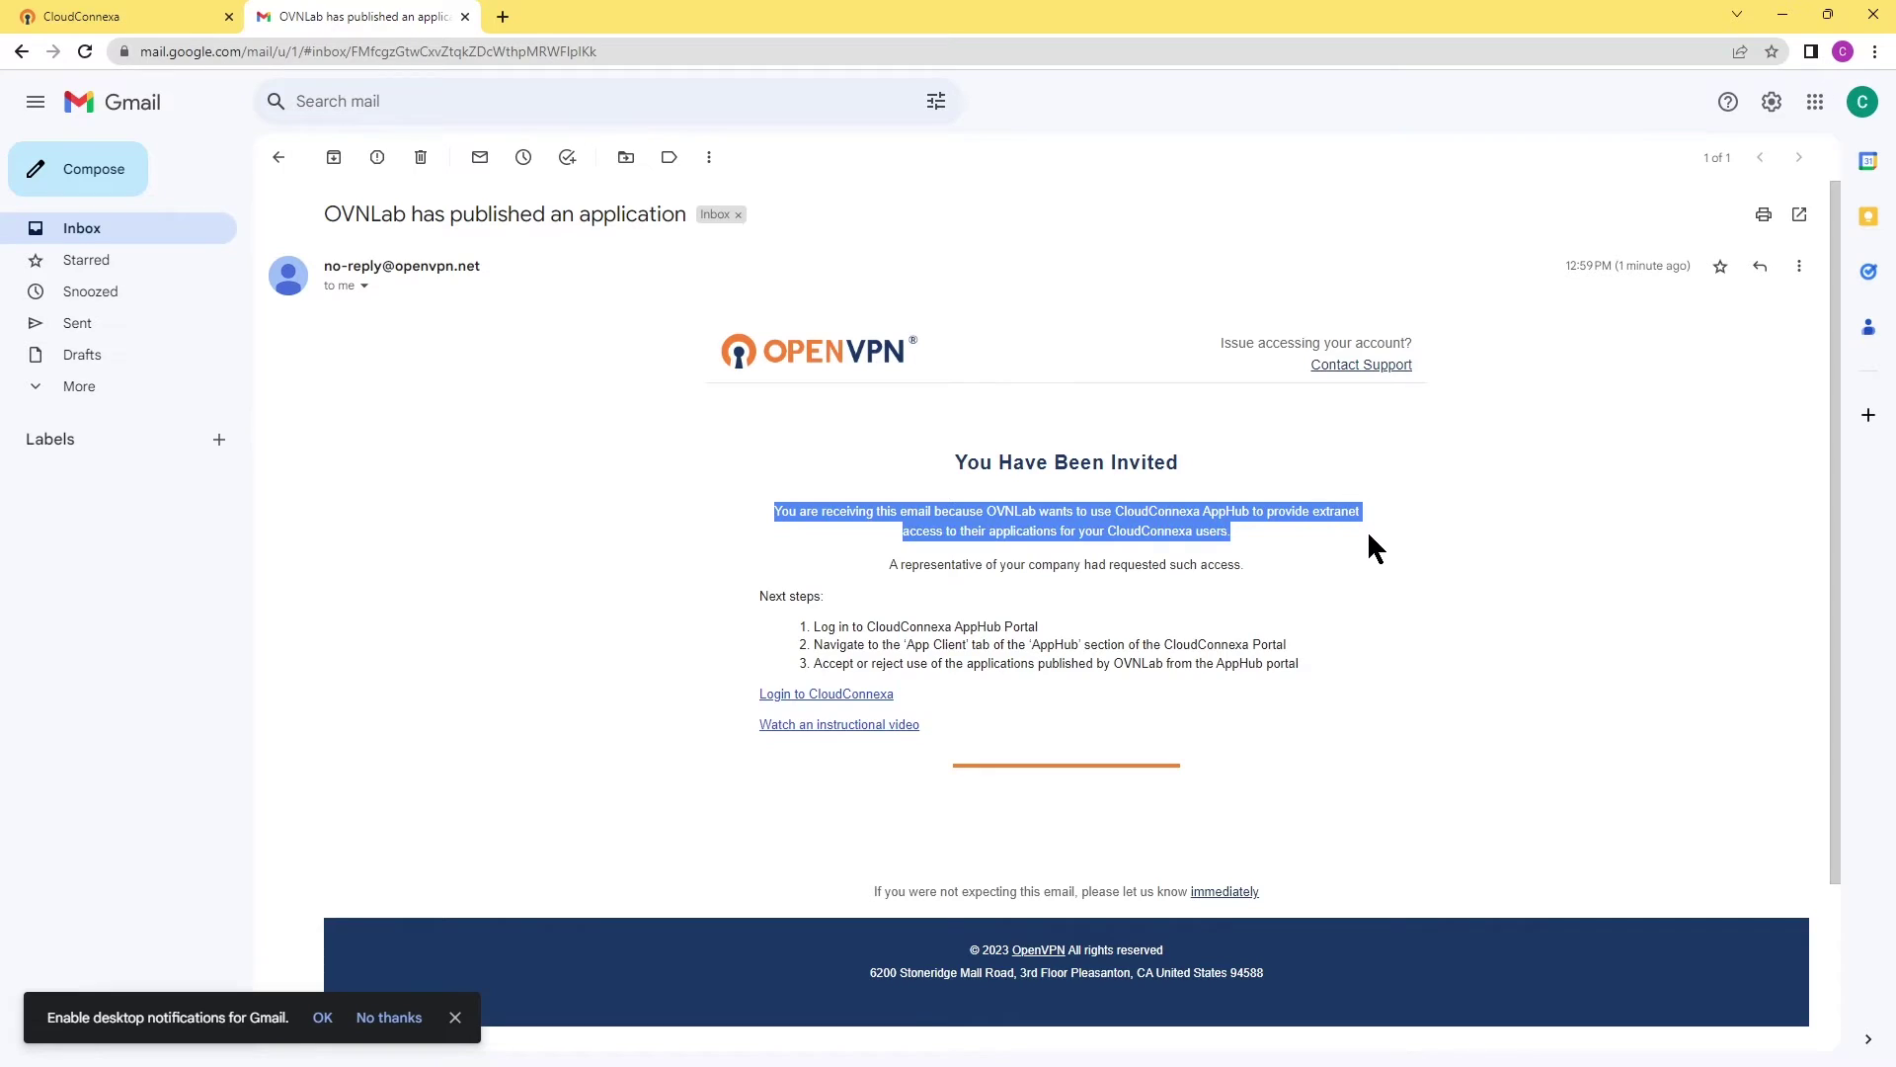
click(1419, 618)
drag(761, 596, 826, 600)
click(876, 622)
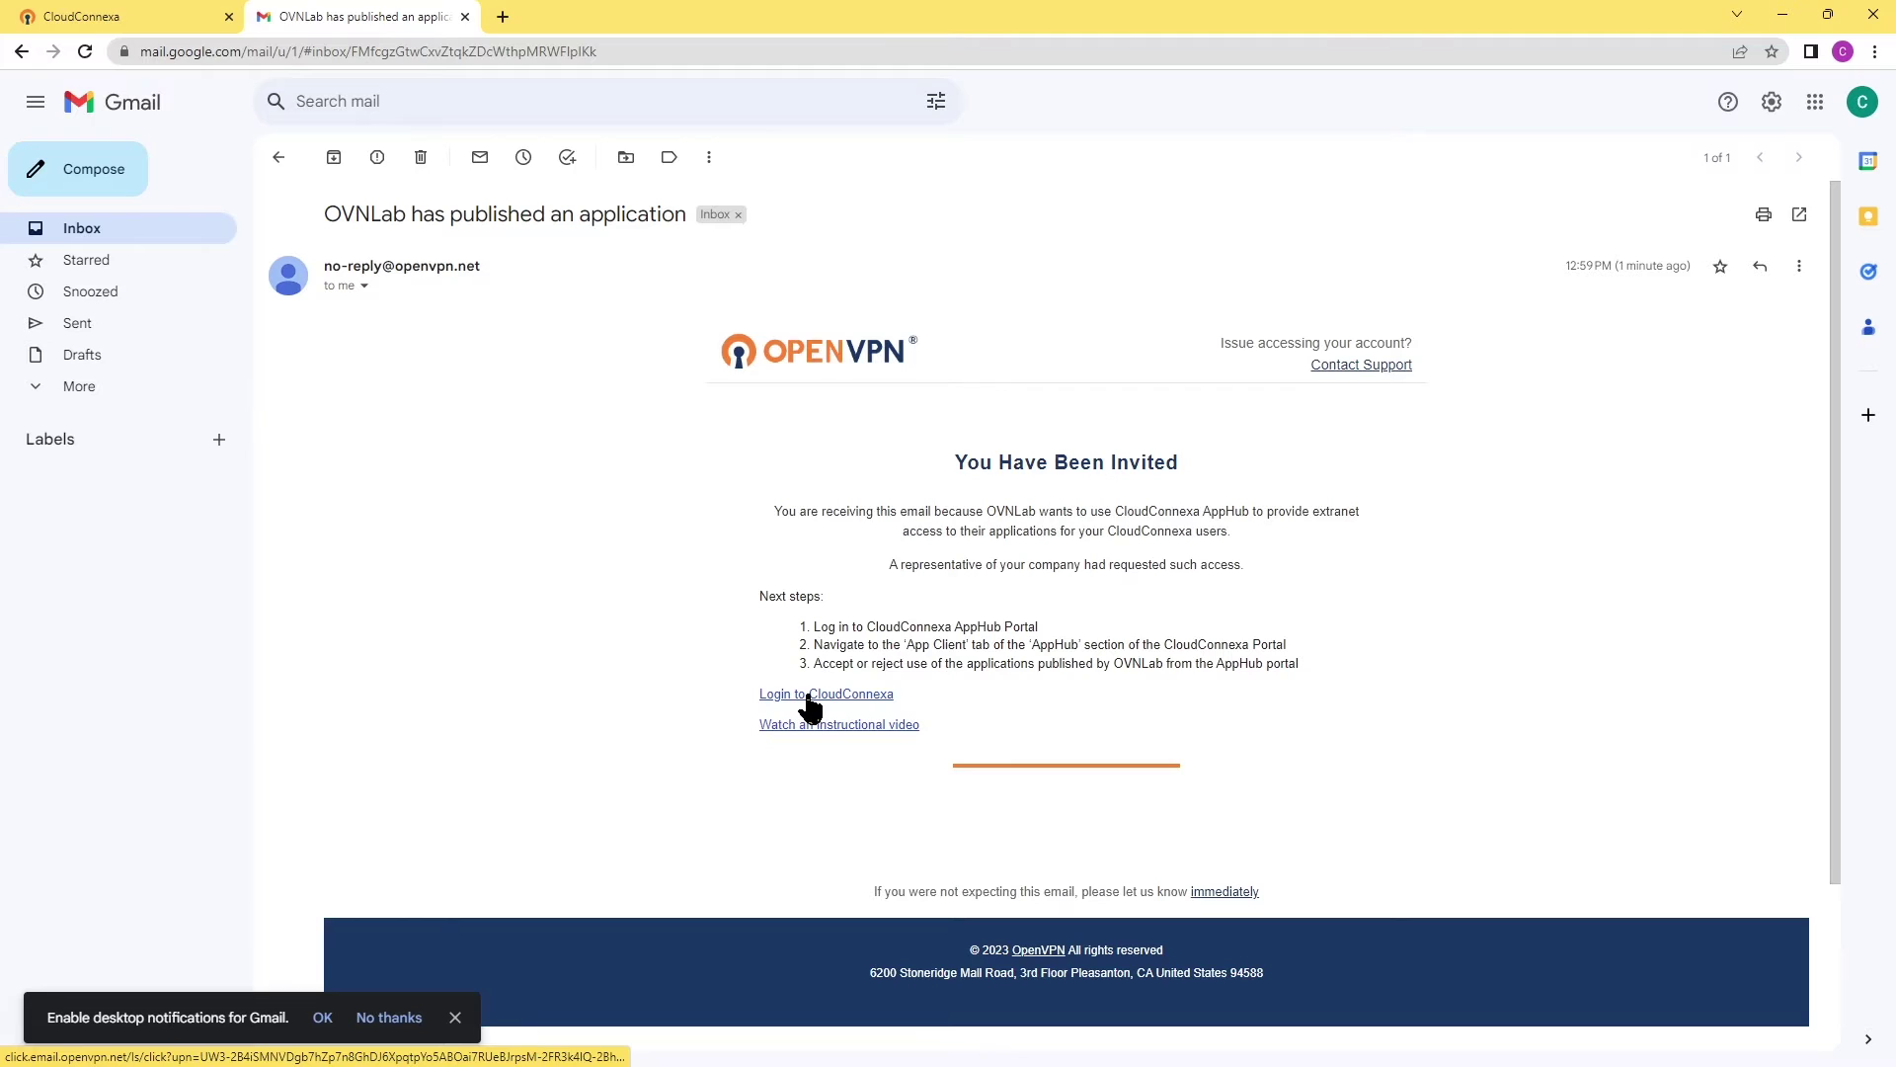
click(85, 18)
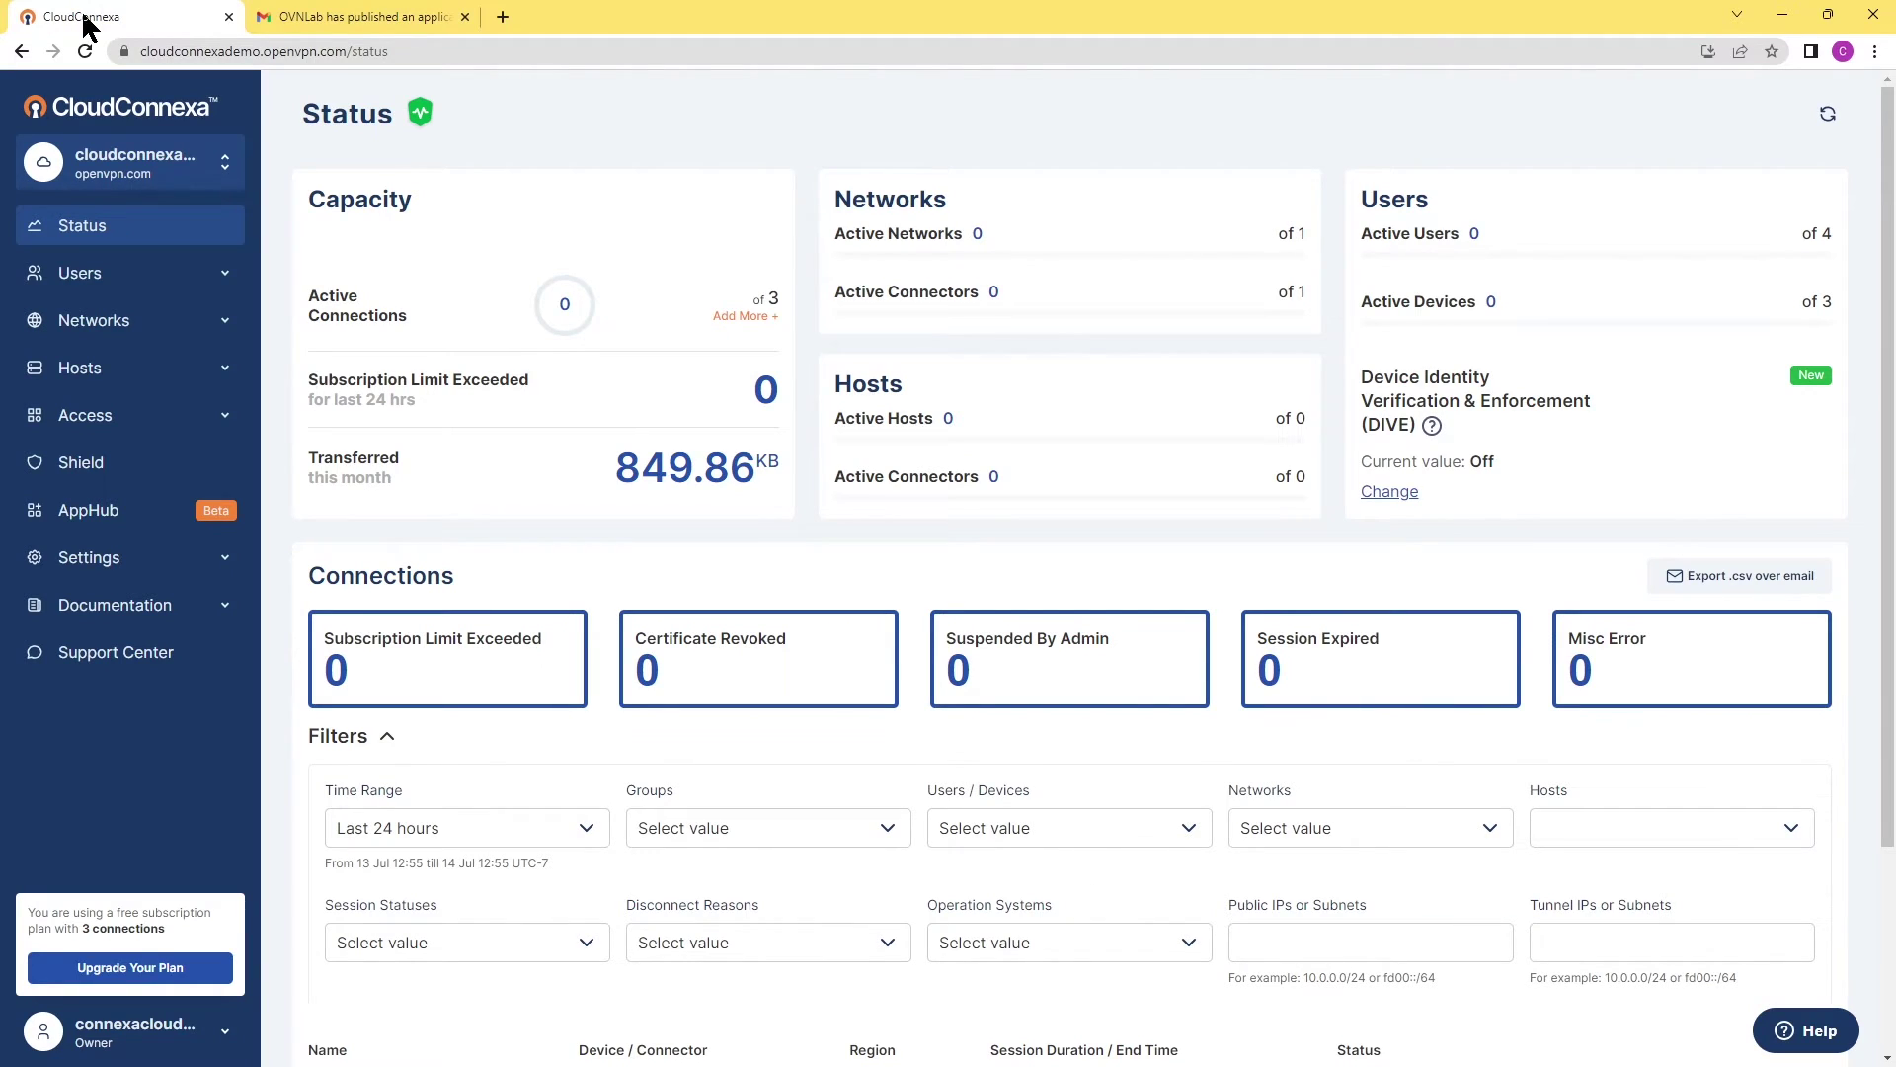
In AppHub, review OVNLAB CRM from OVNLab awaiting approval with domain crm.ovnlab.local.
click(105, 524)
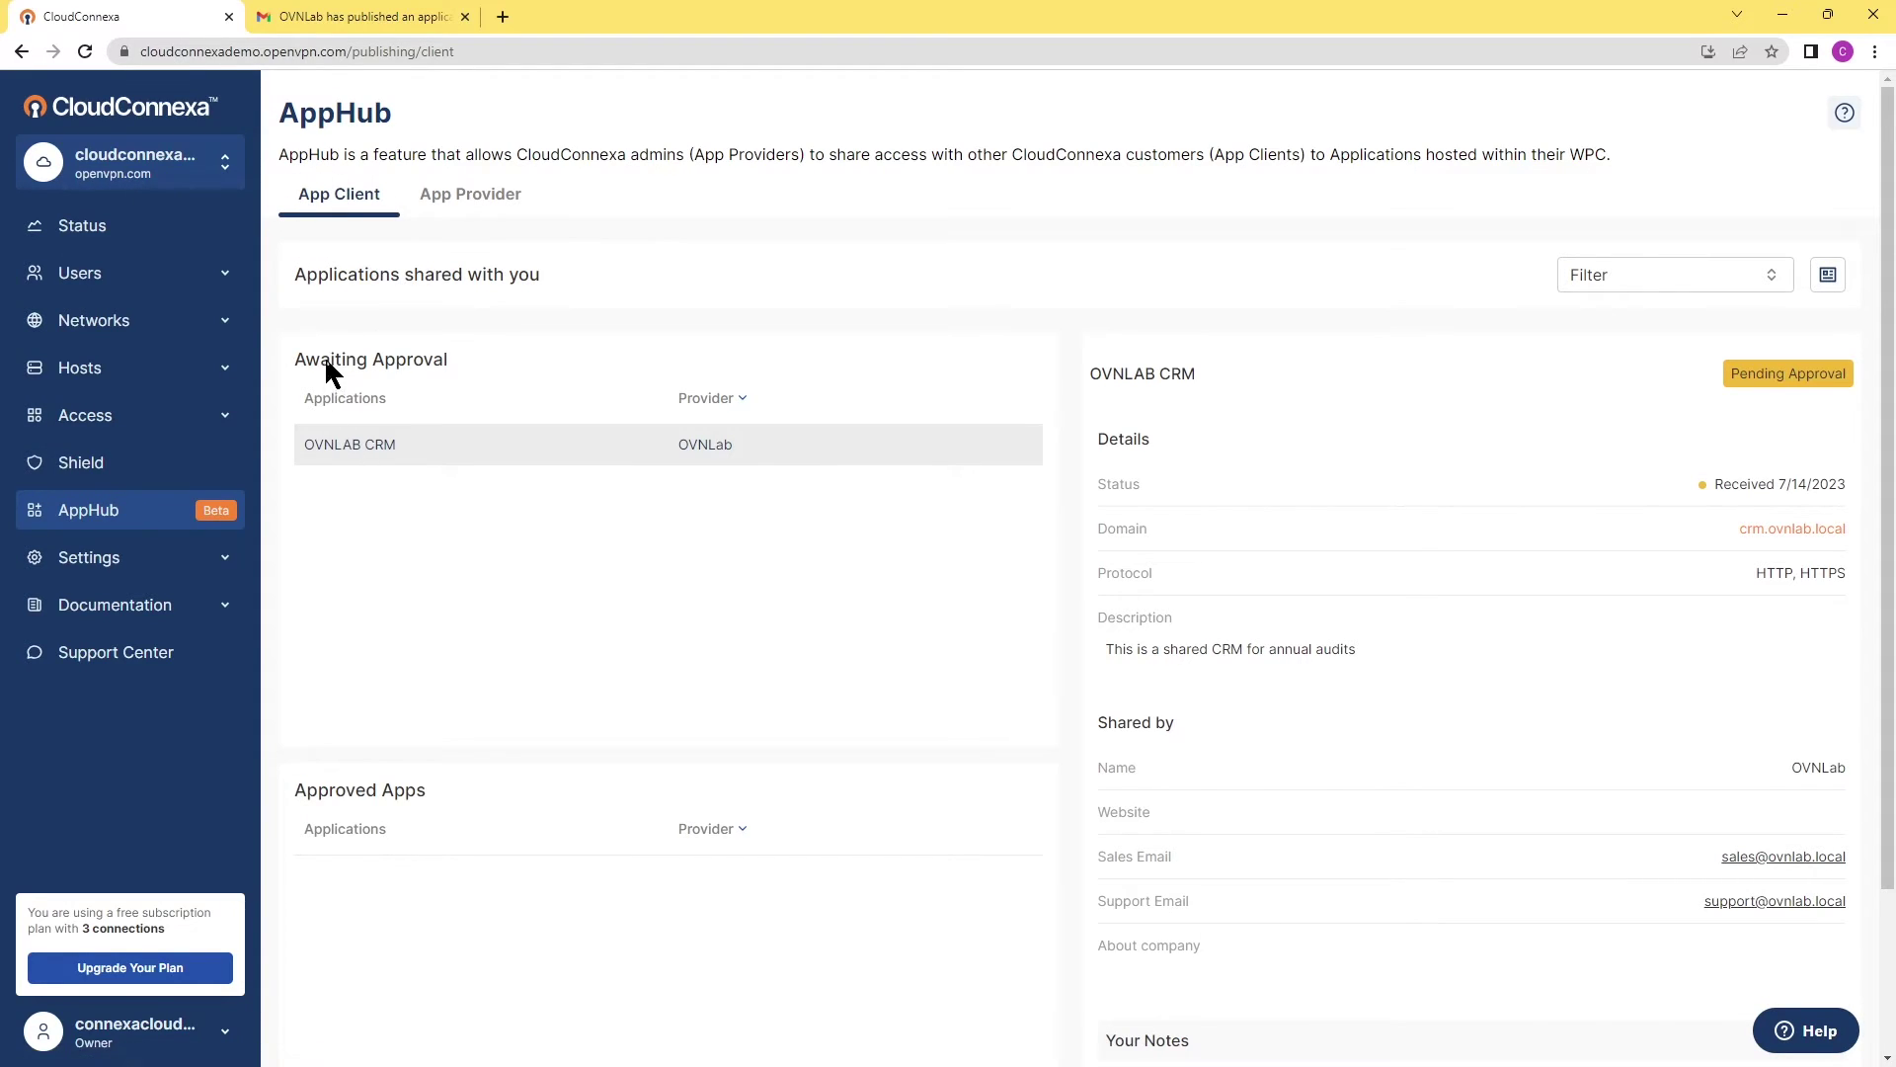
drag(293, 362, 433, 362)
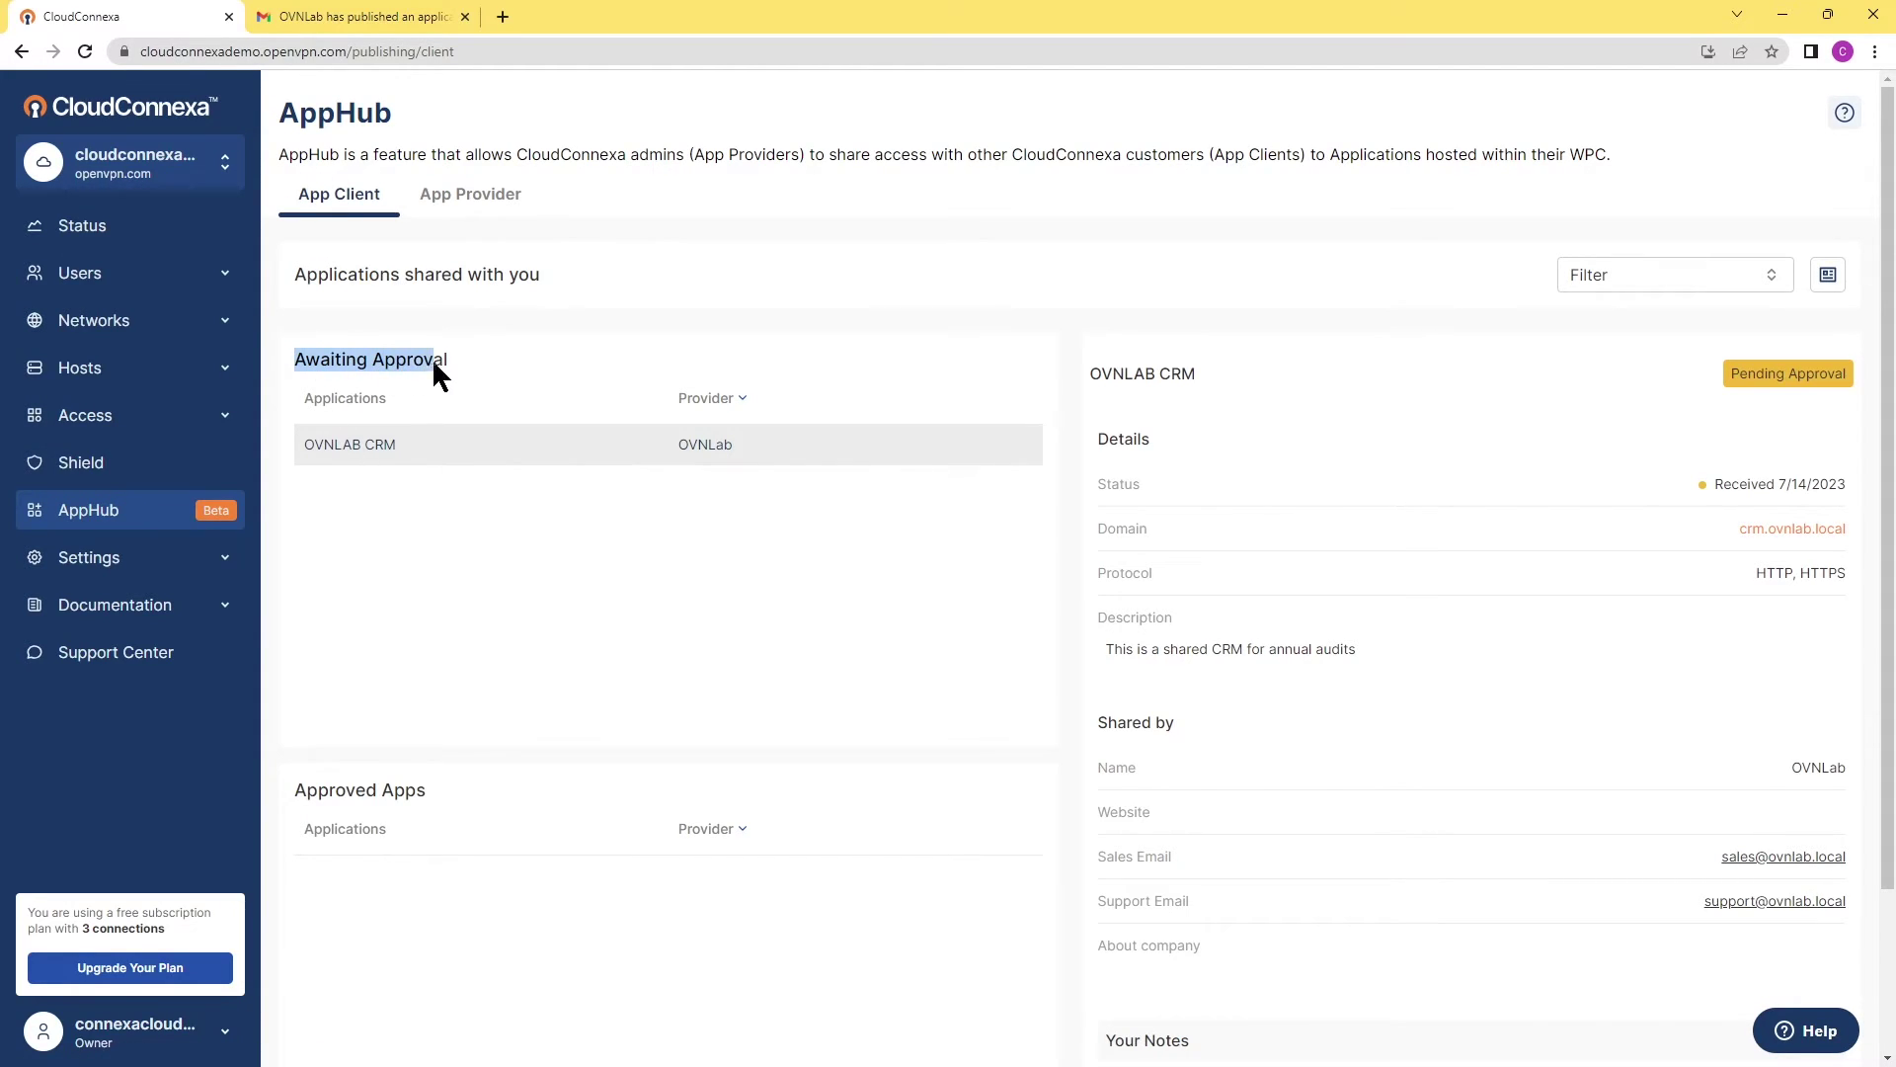
click(310, 440)
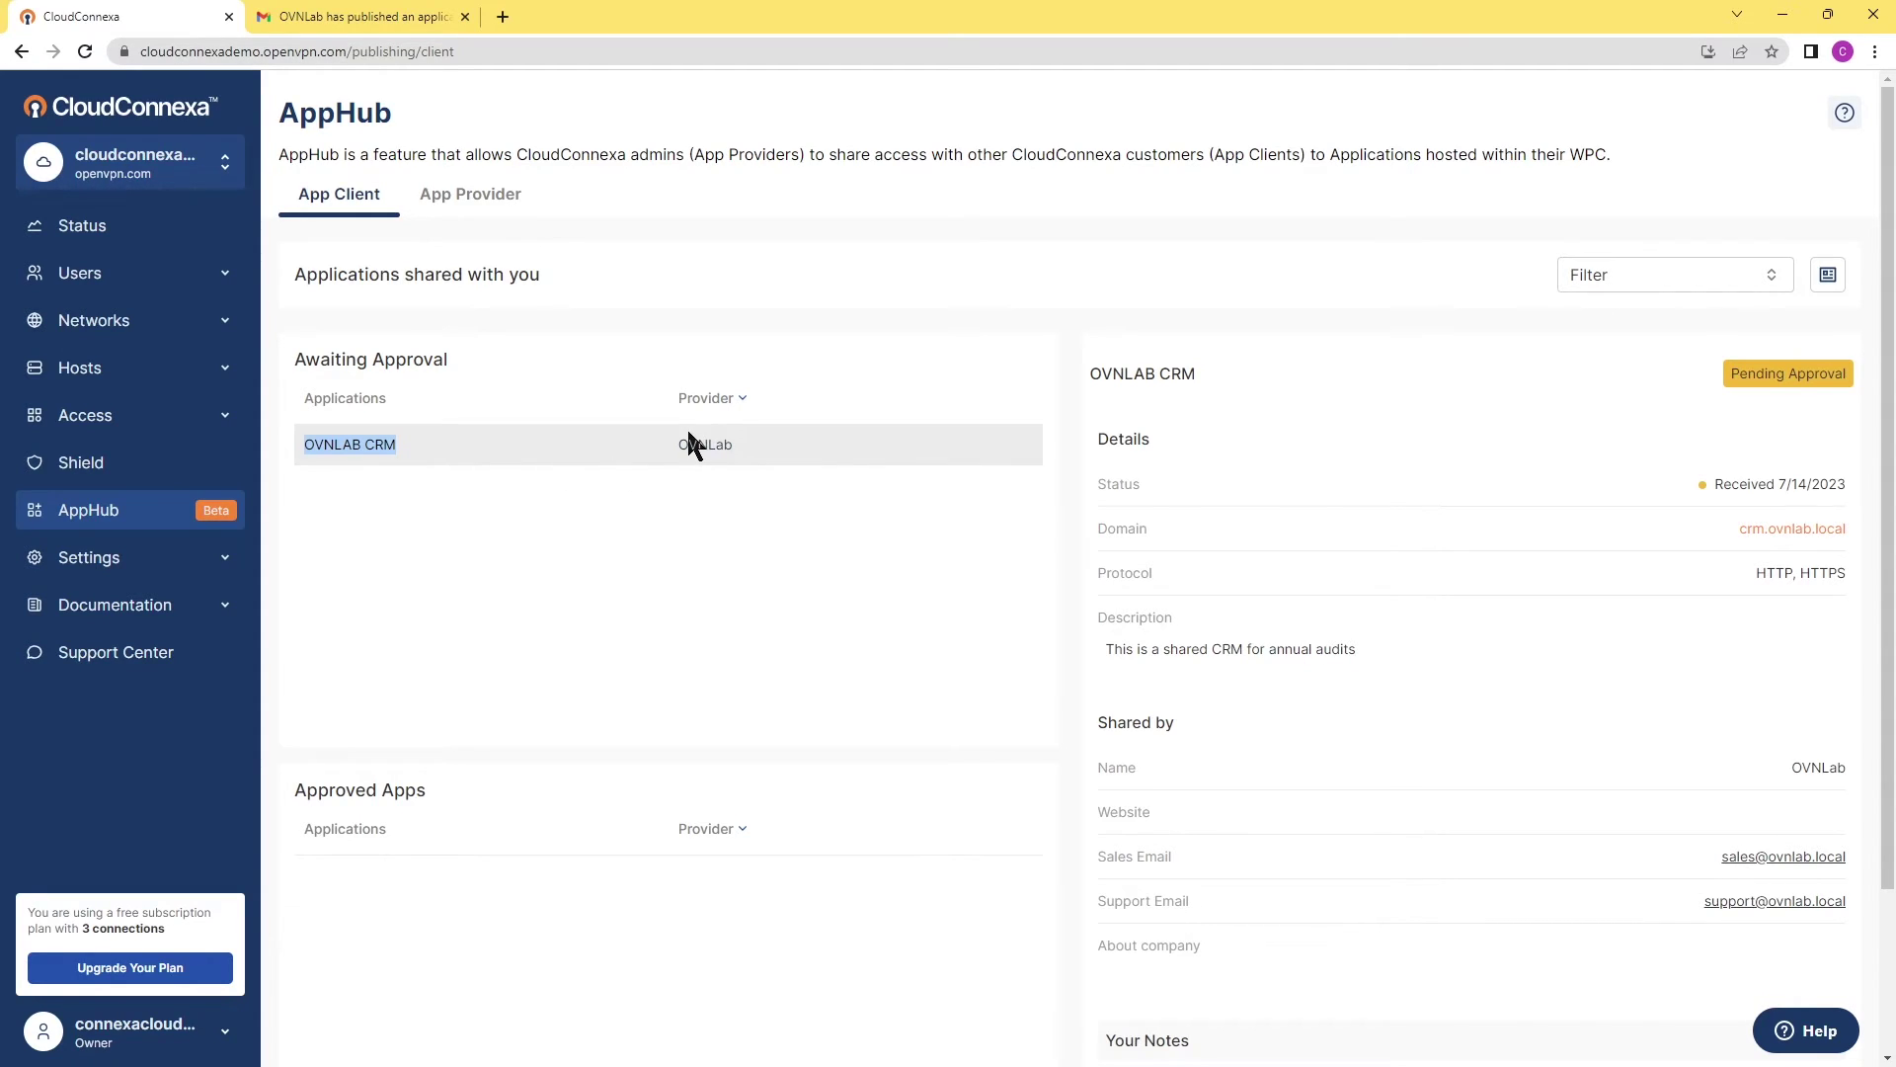
click(1192, 415)
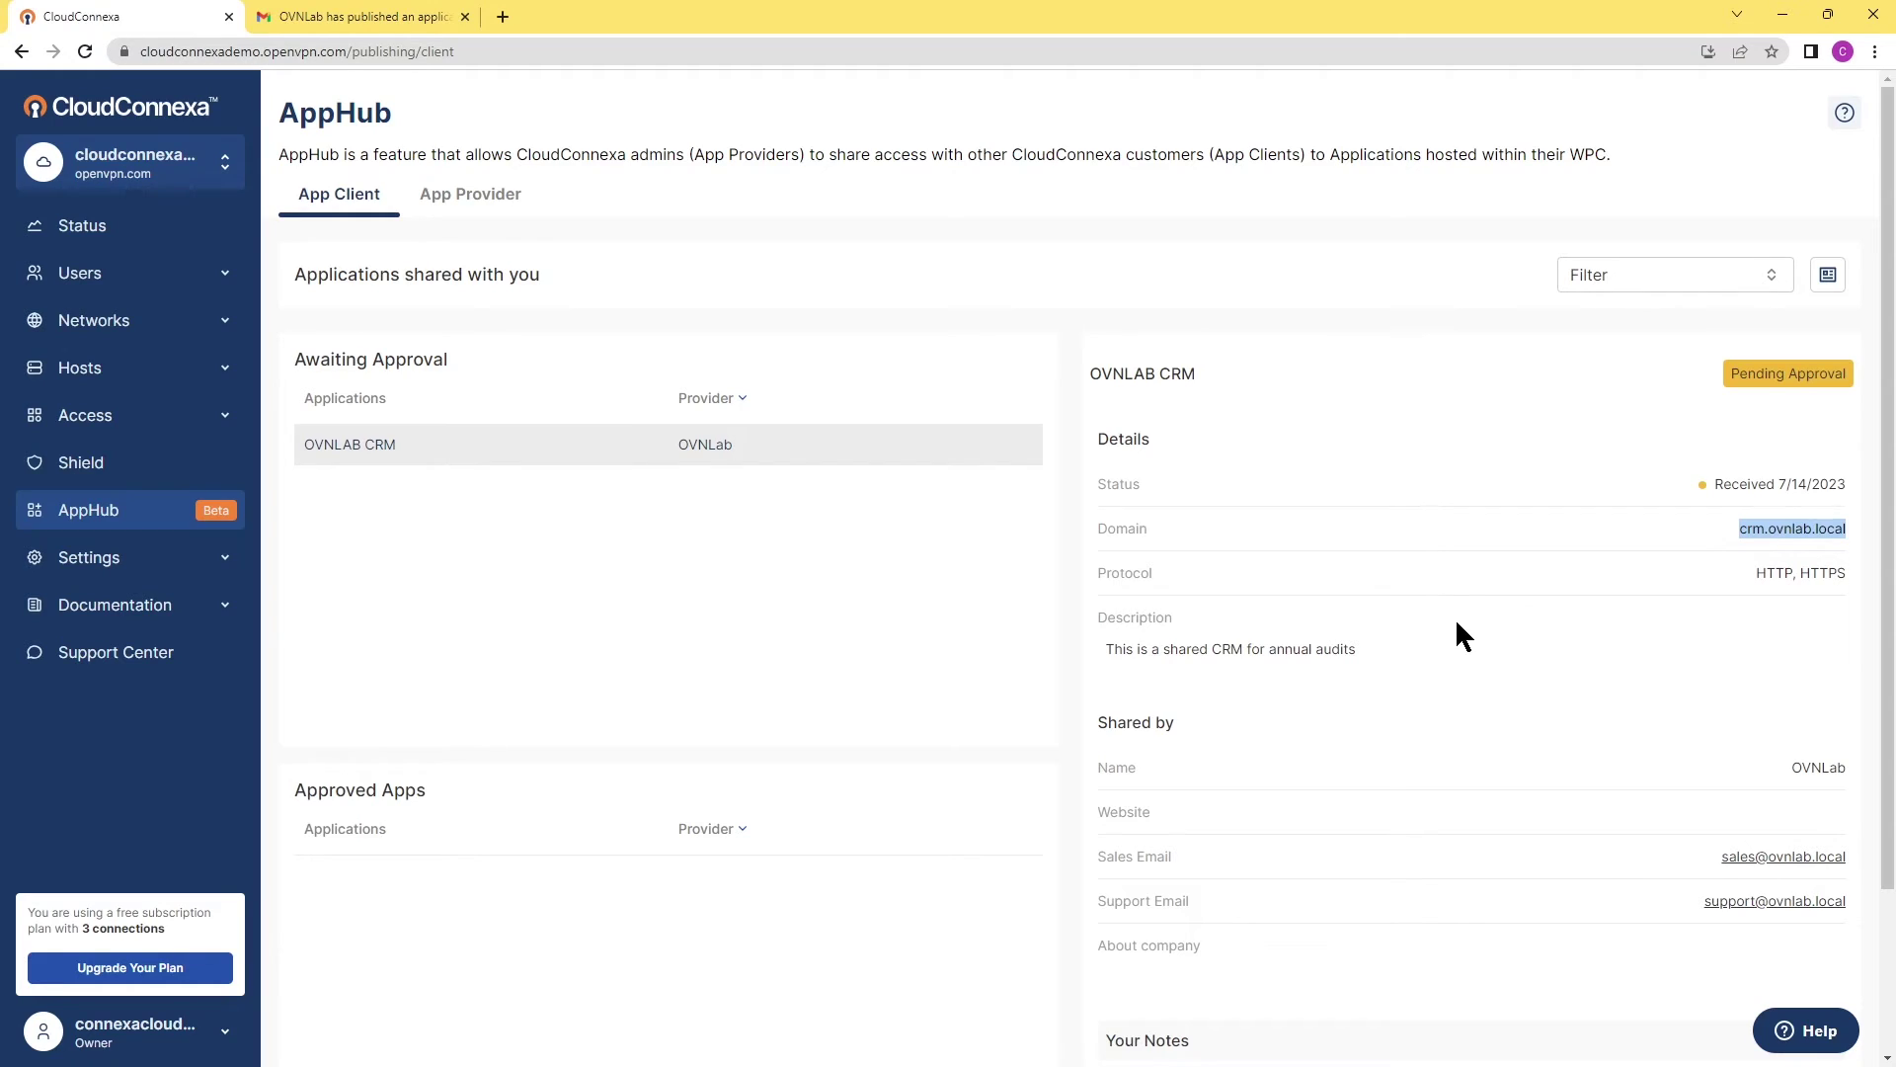
scroll(1448, 593, down, 2)
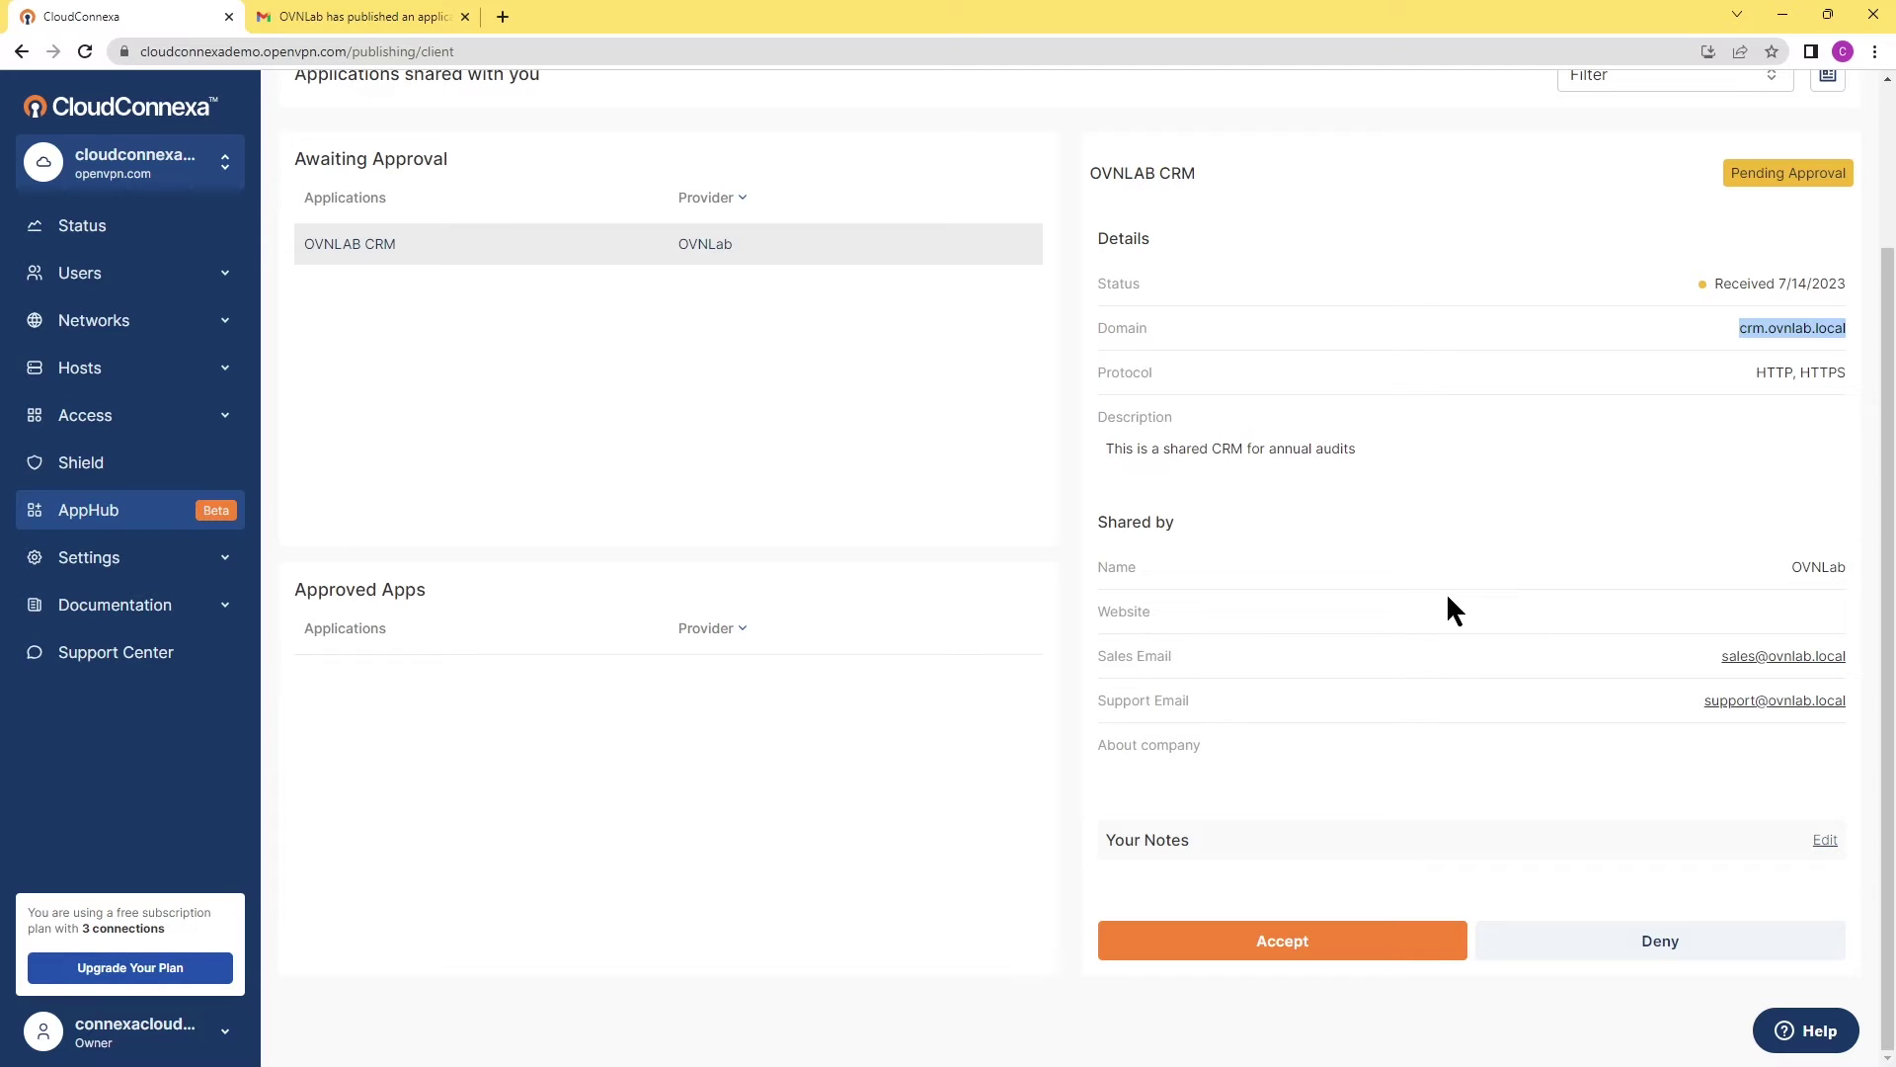
scroll(1446, 591, up, 2)
scroll(1691, 395, down, 1)
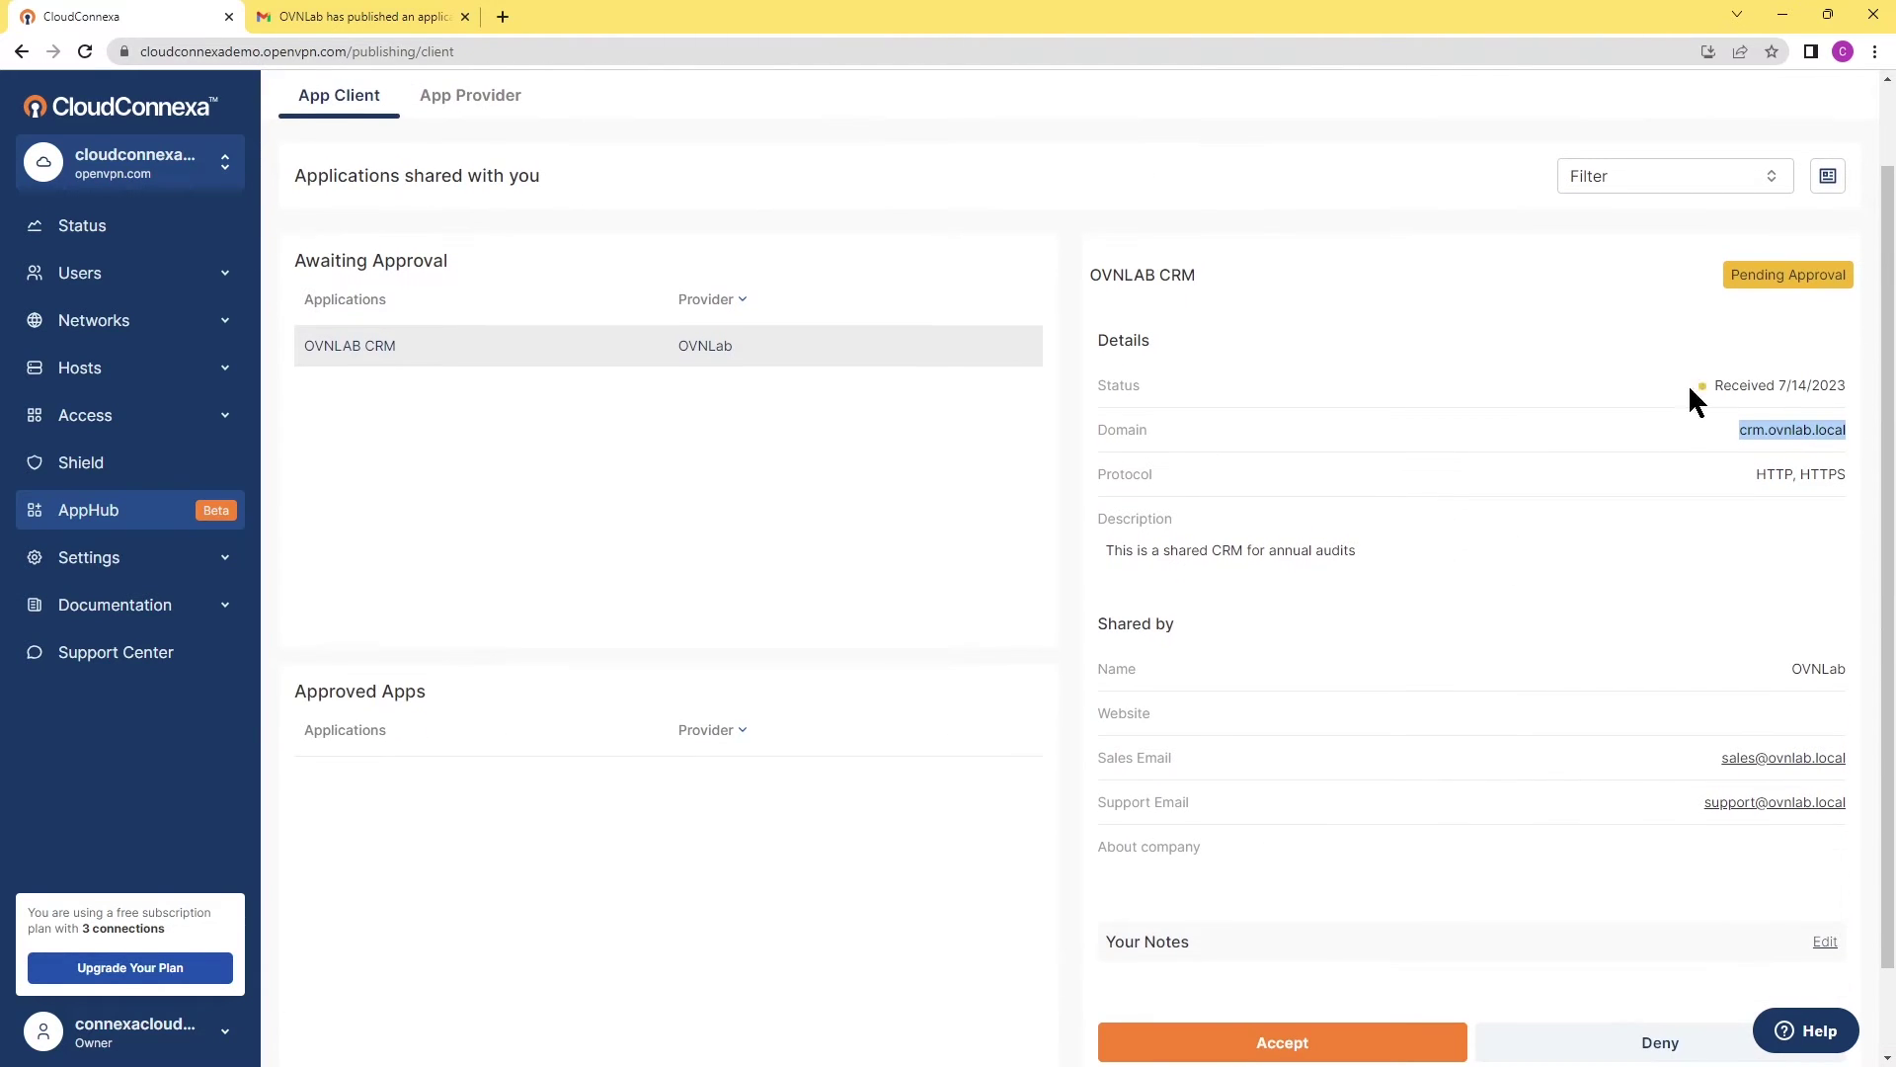
click(1725, 270)
scroll(1457, 452, down, 1)
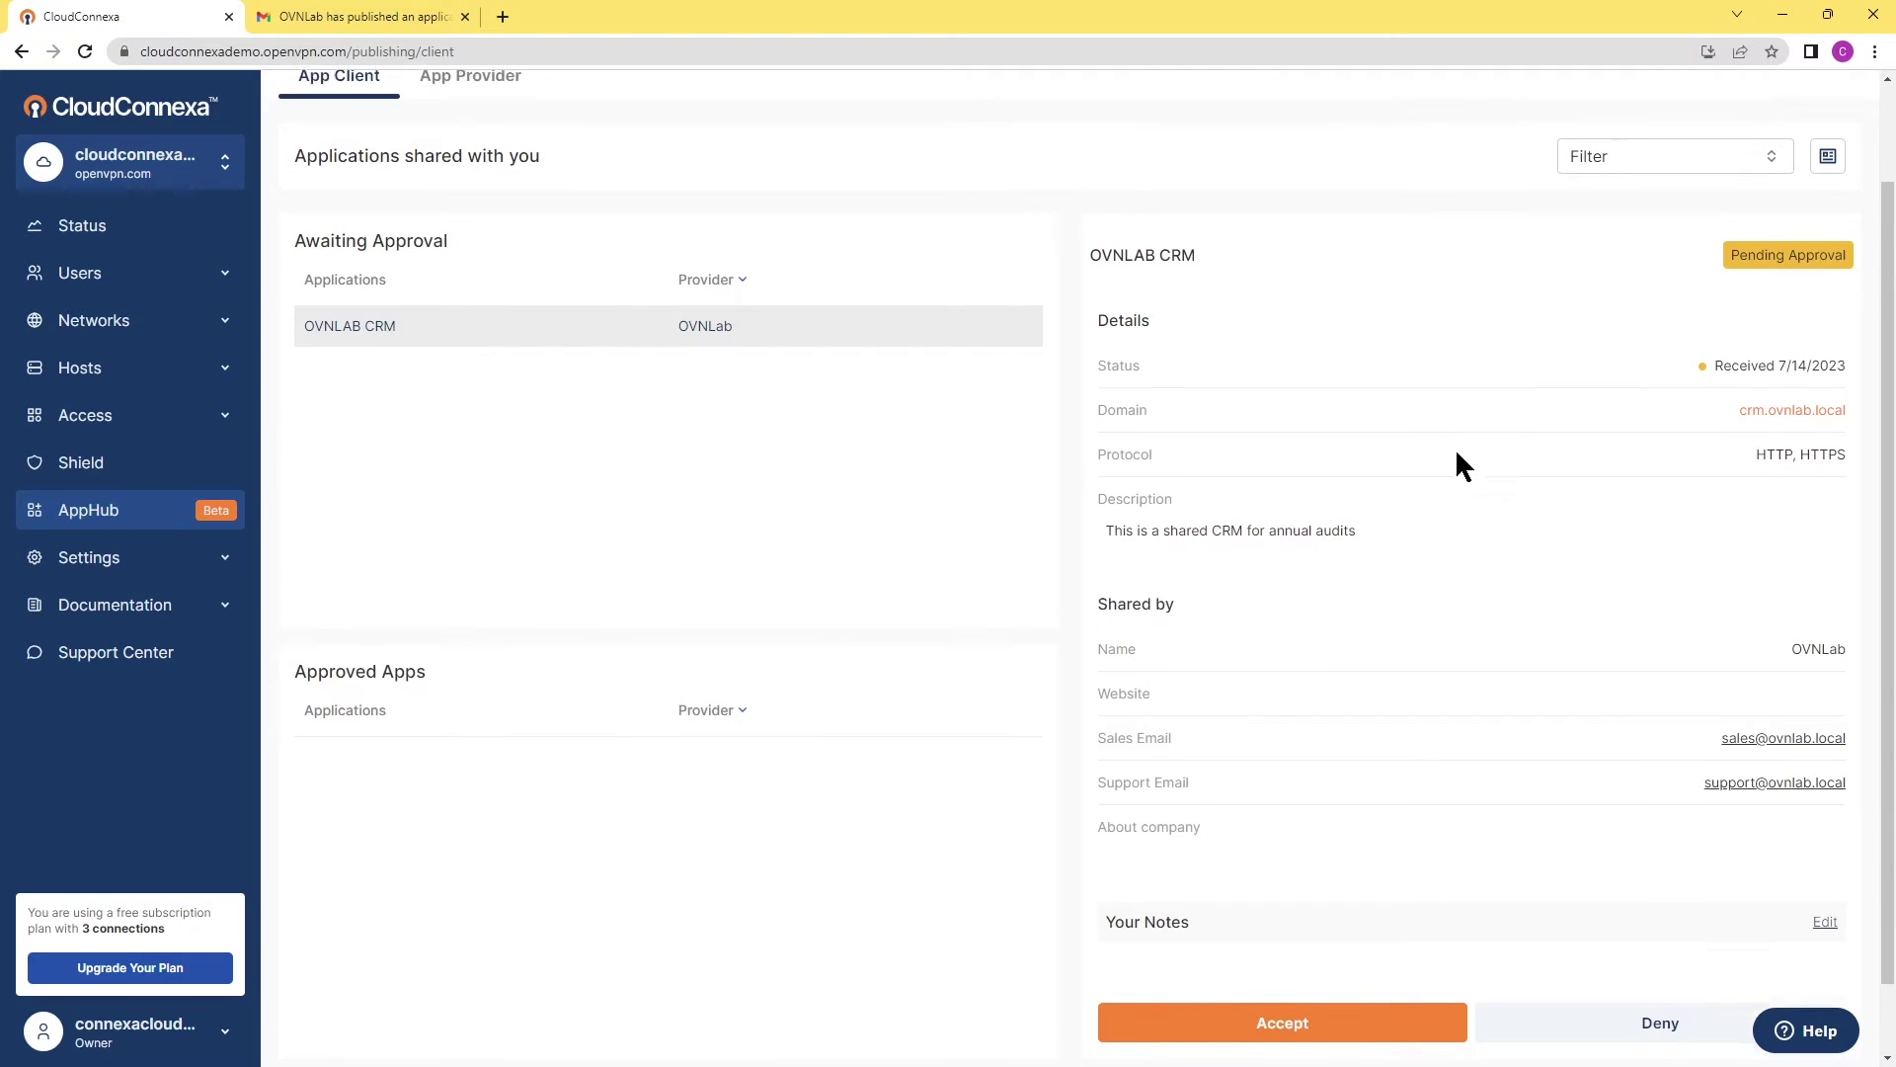
scroll(1383, 692, down, 1)
Accept the OVNLAB CRM invitation and verify it is Active under Approved Apps.
click(1286, 940)
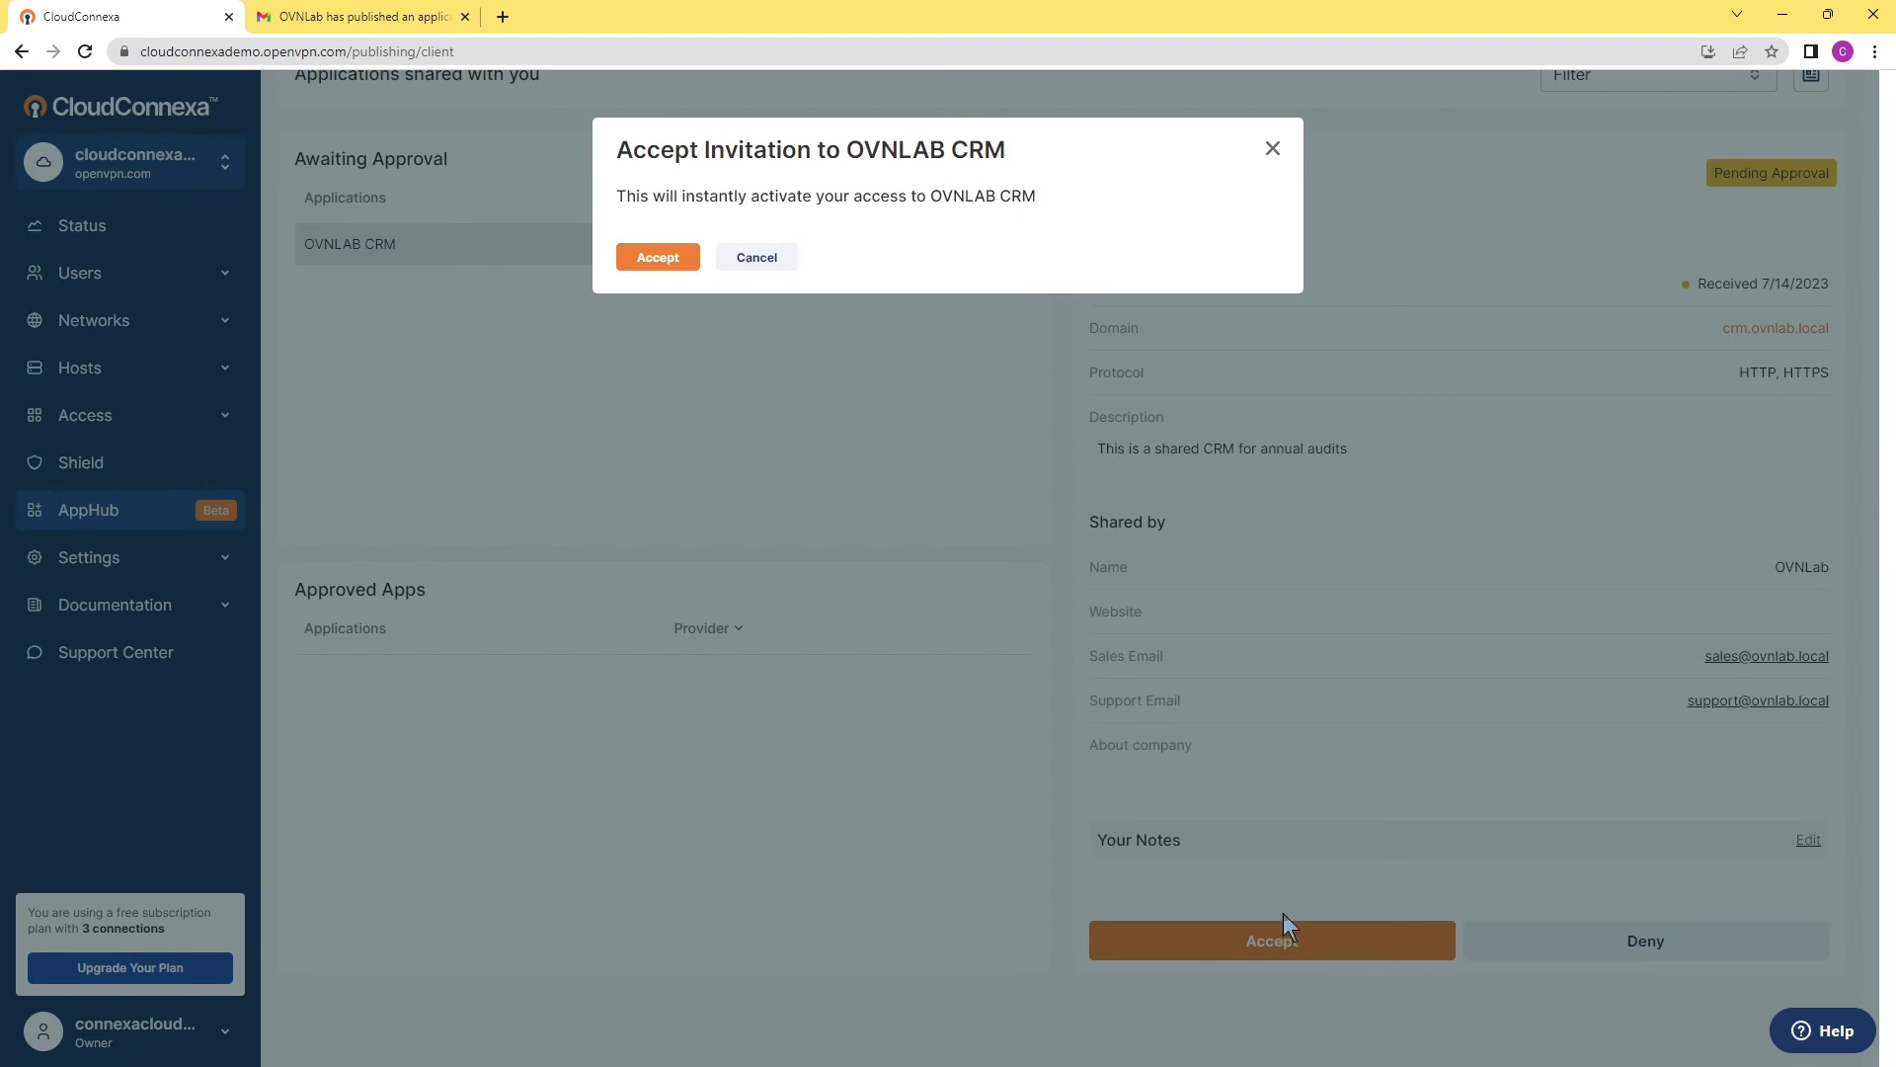
click(640, 259)
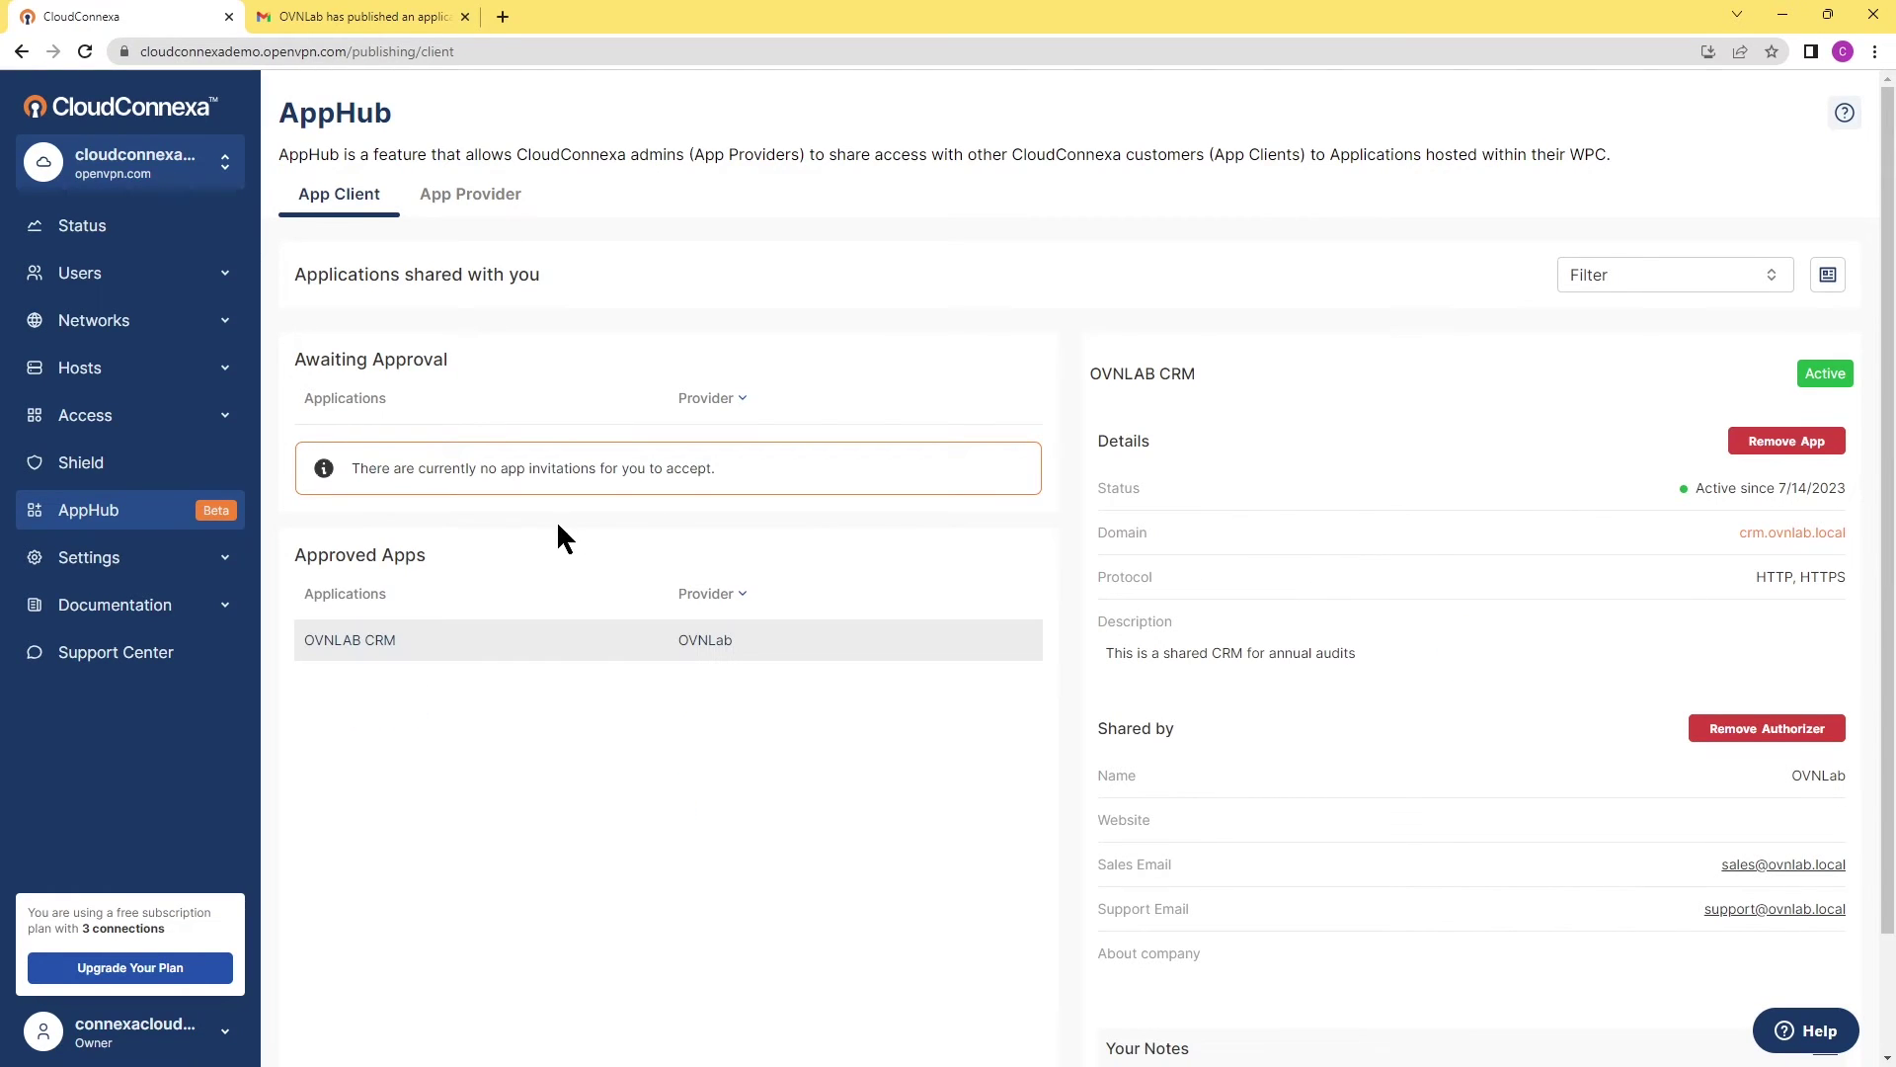
drag(403, 569, 417, 668)
click(349, 668)
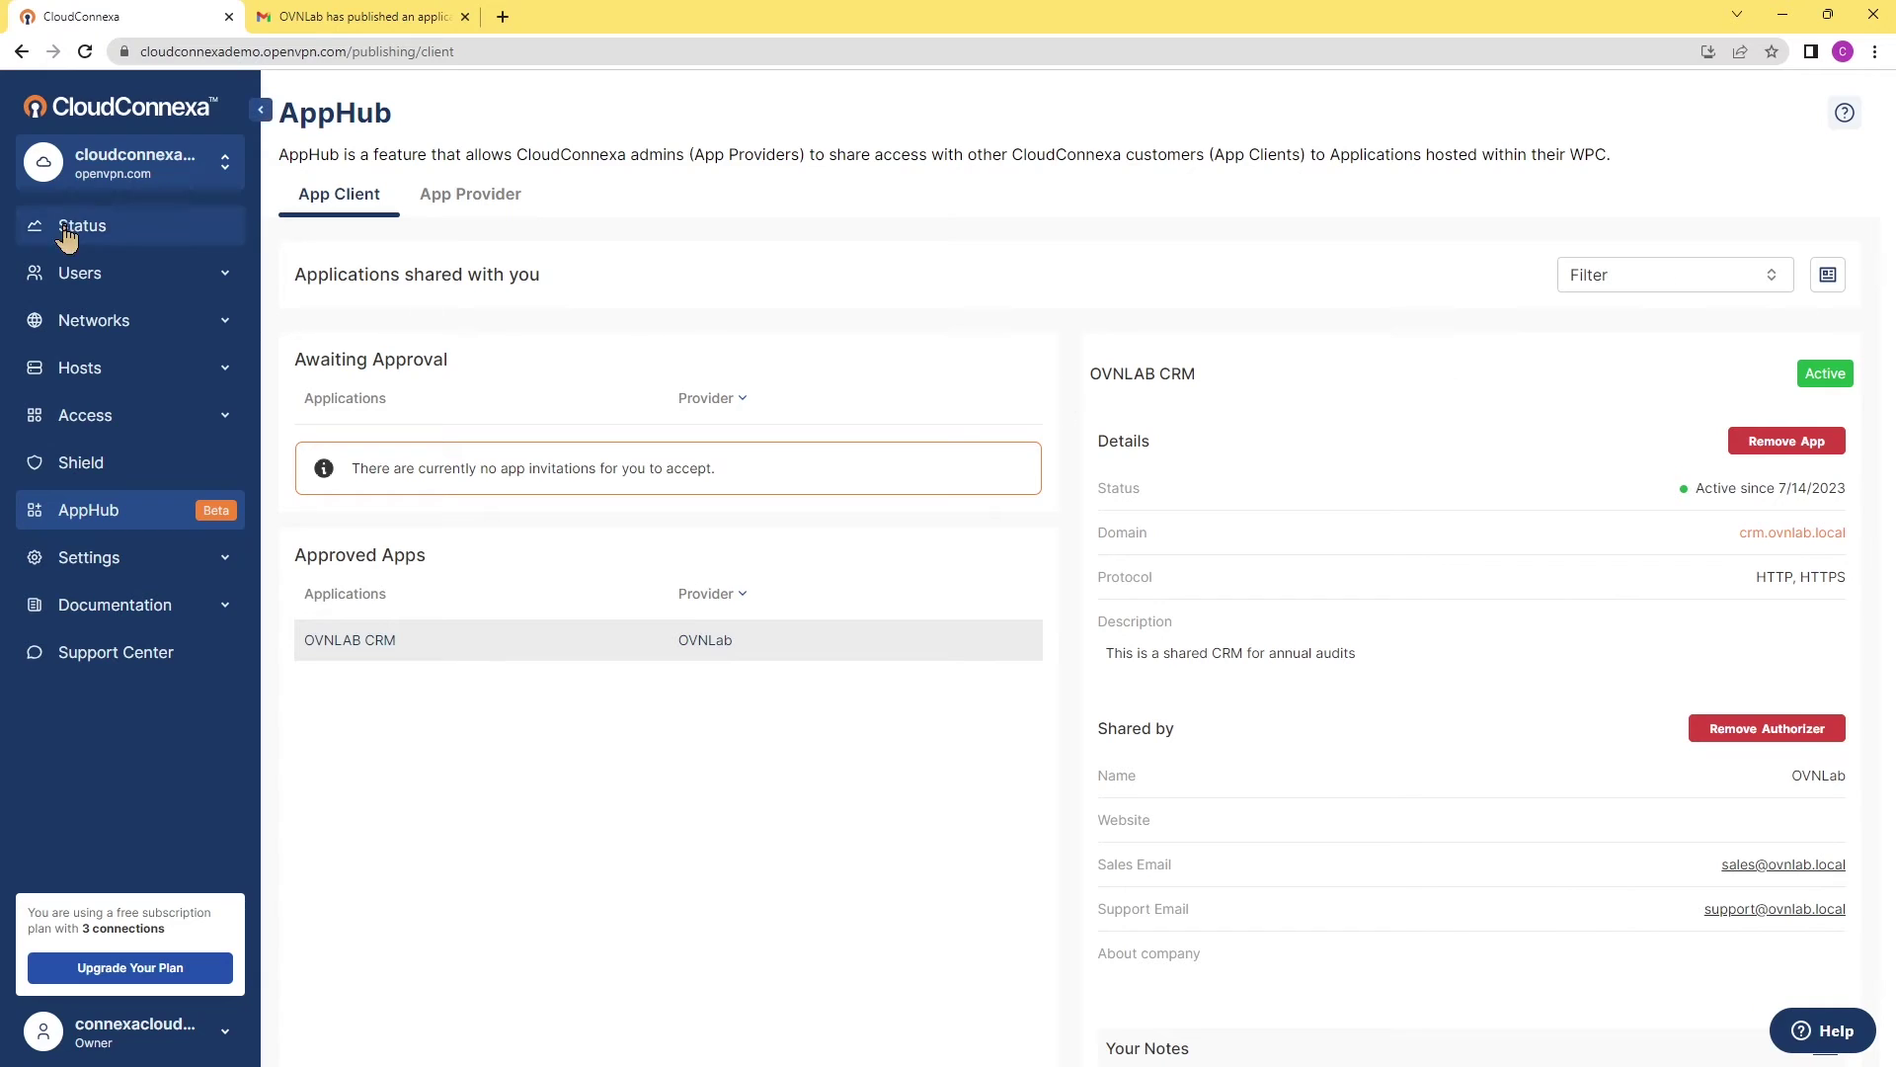
click(100, 278)
Show the Users list and connect the Sales user's Atlanta (GA) profile in OpenVPN Connect.
click(89, 326)
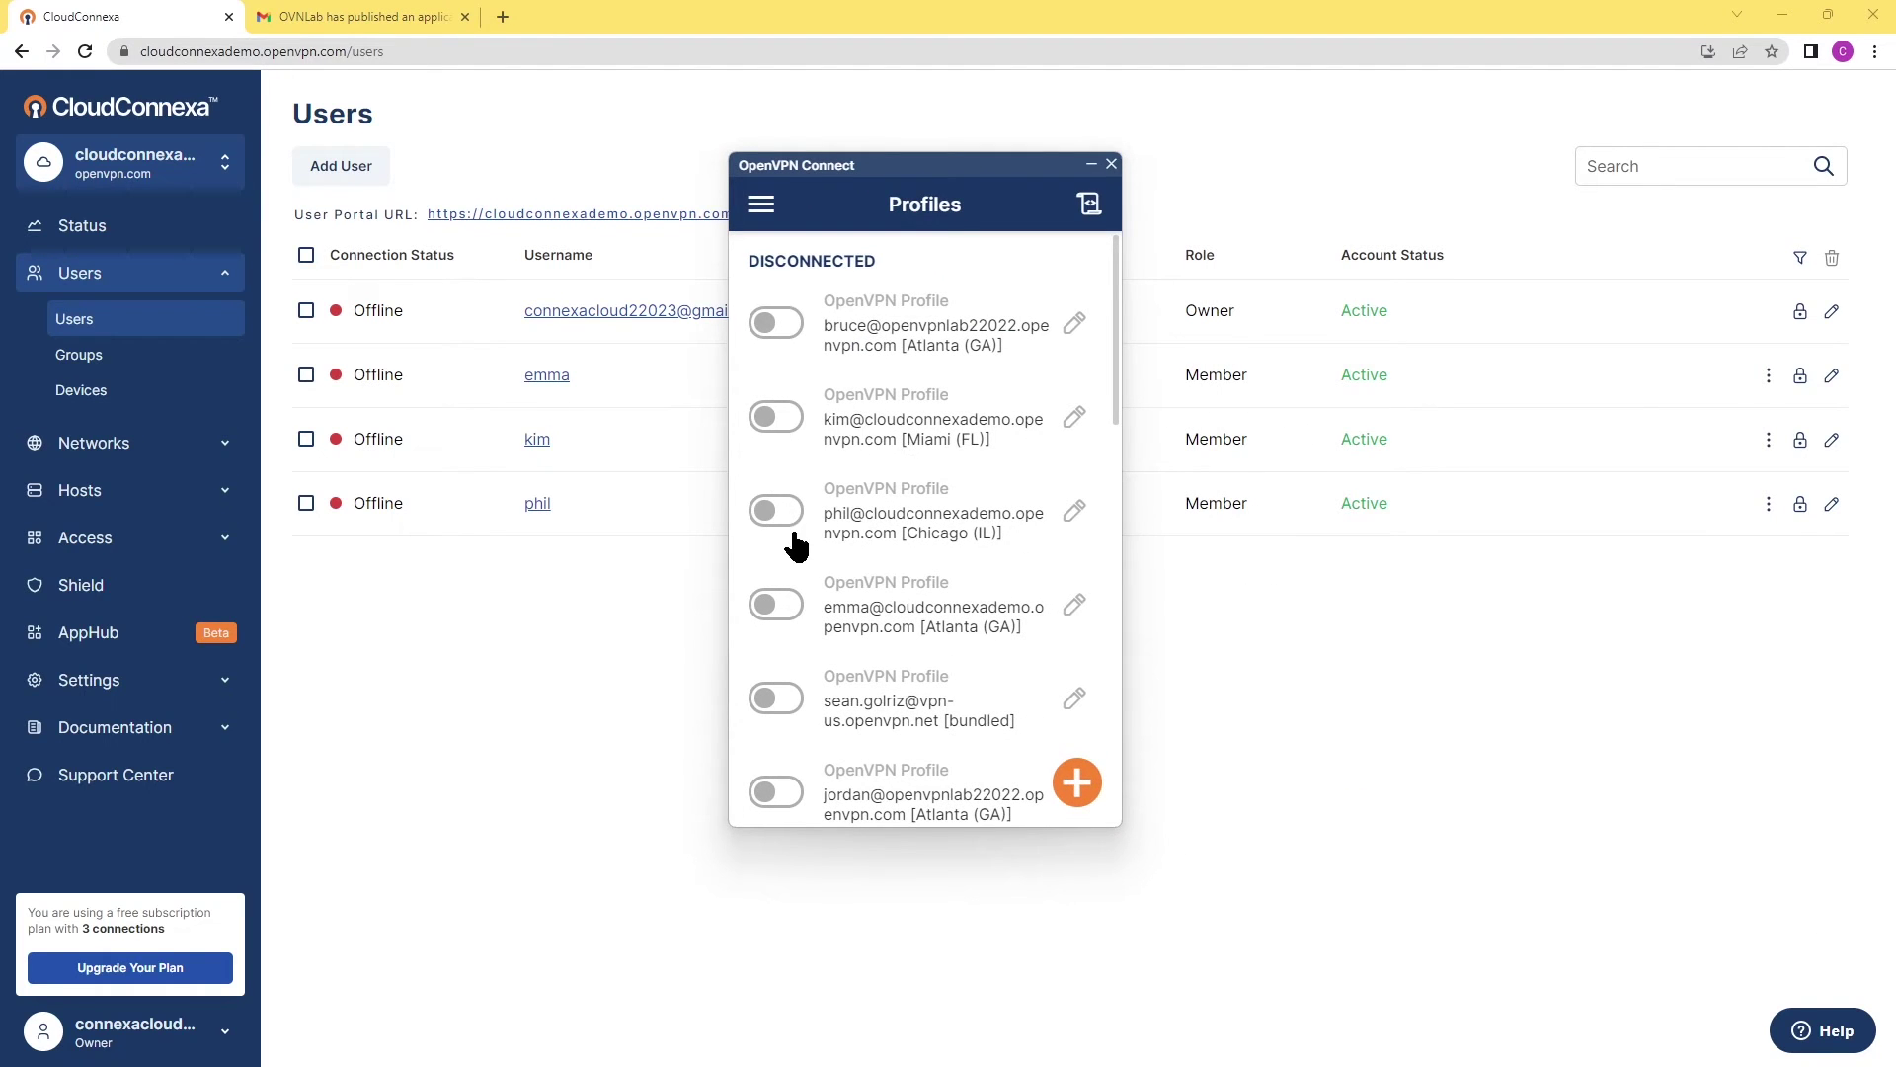
click(782, 613)
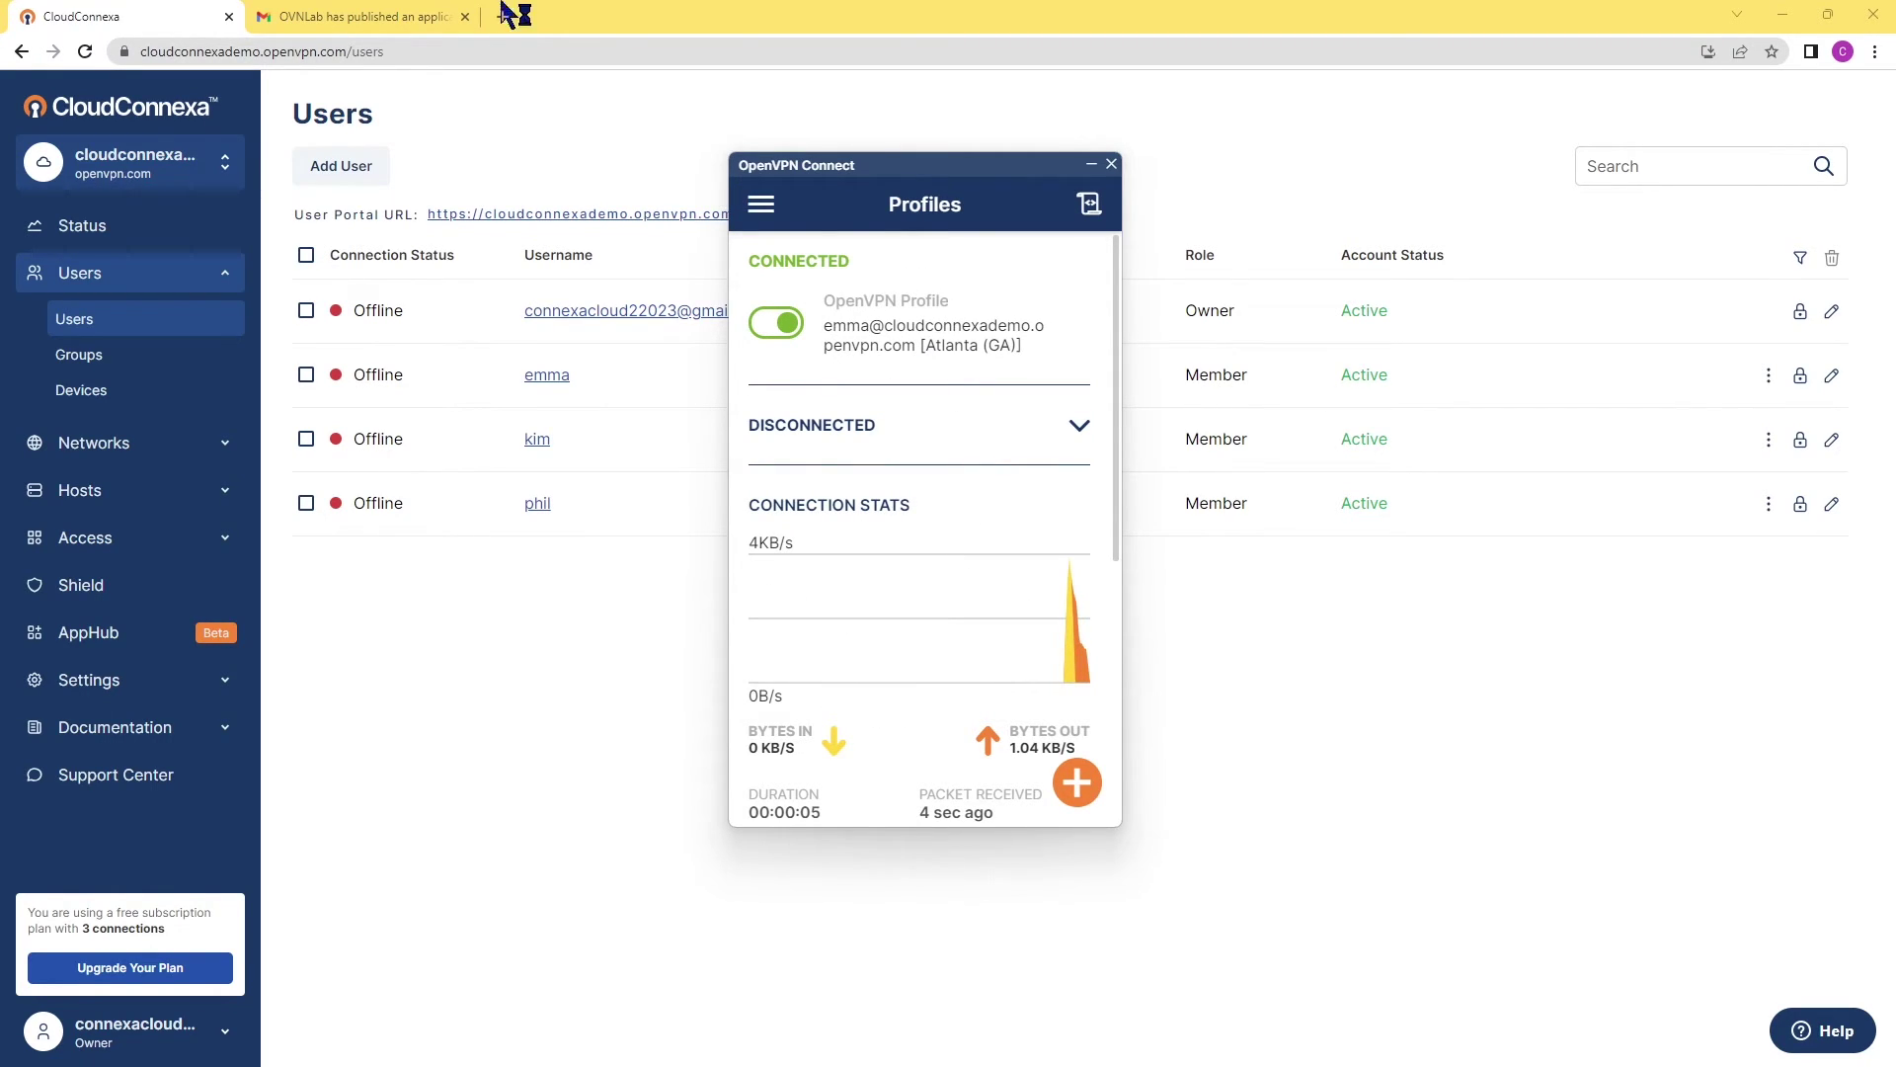
click(1875, 51)
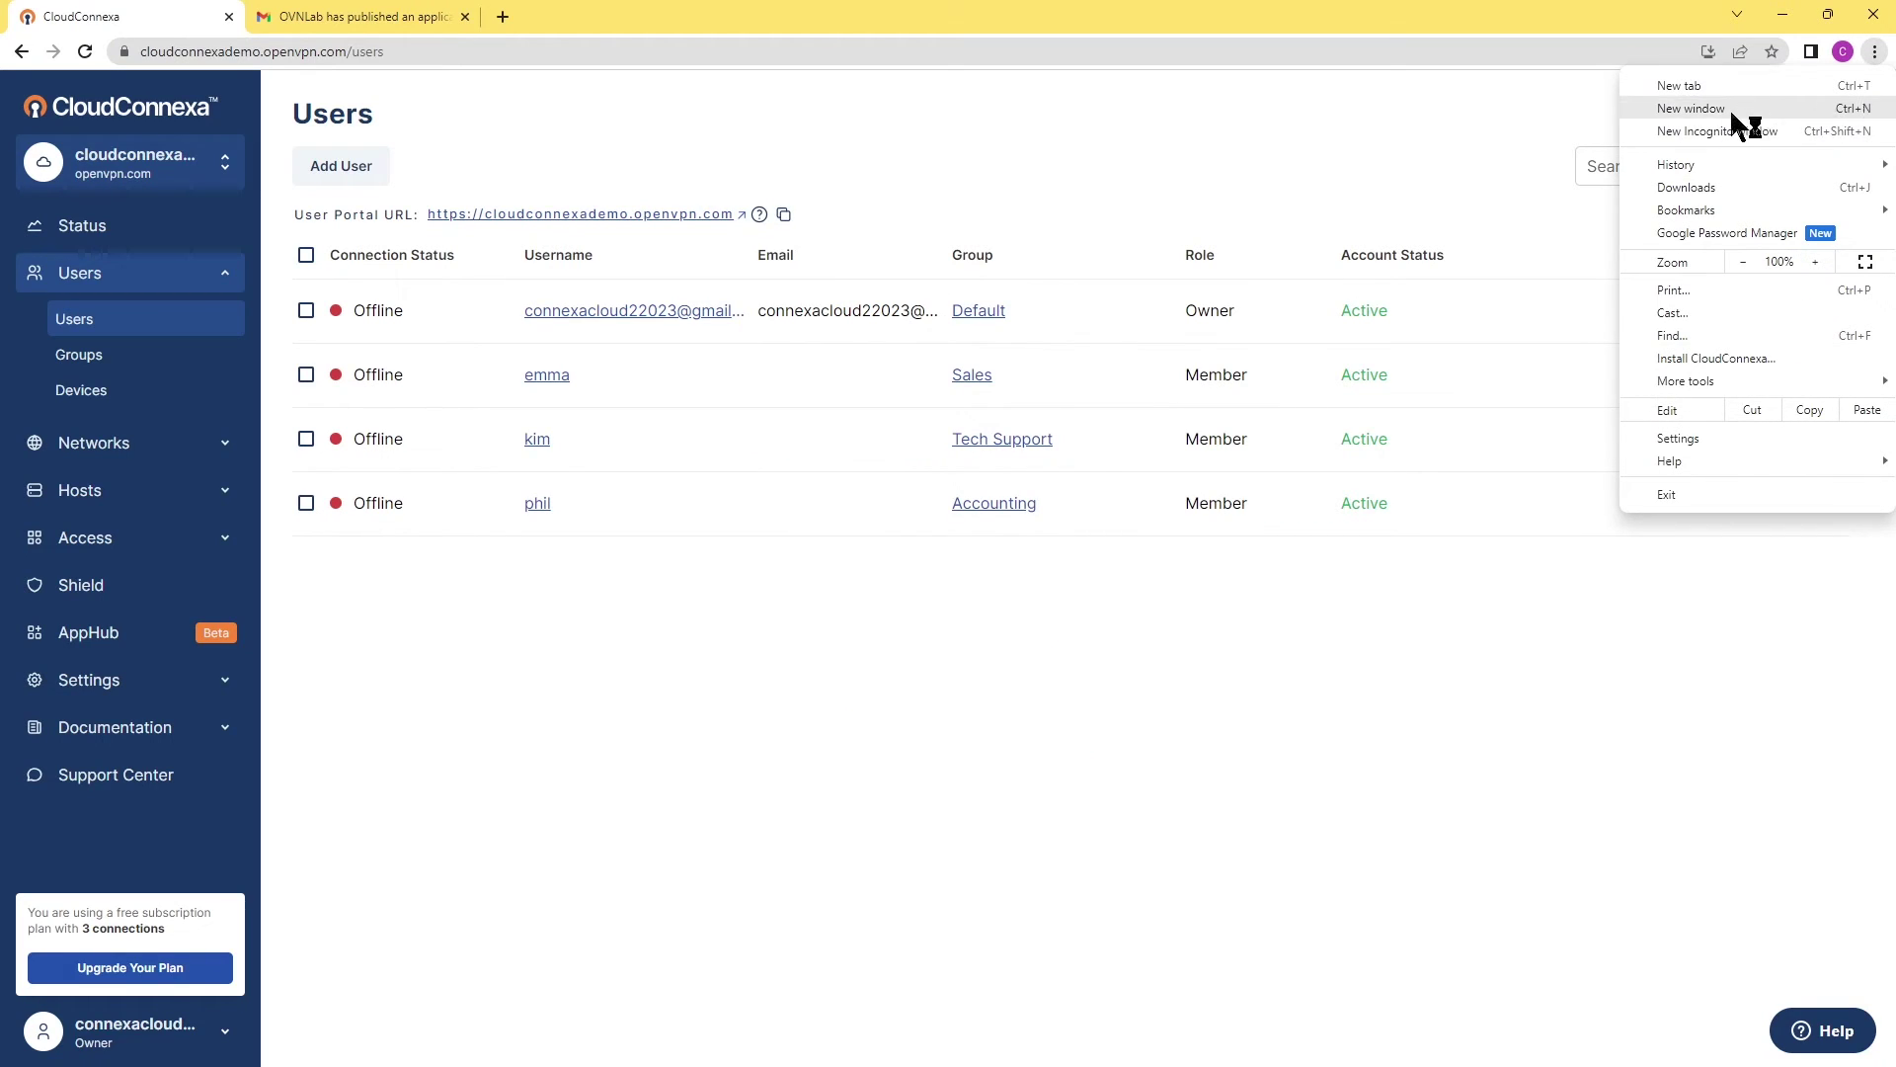
Load crm.ovnlab.local in a new incognito window to reach the CONTRACTORS CRM login, then minimize it.
click(1714, 138)
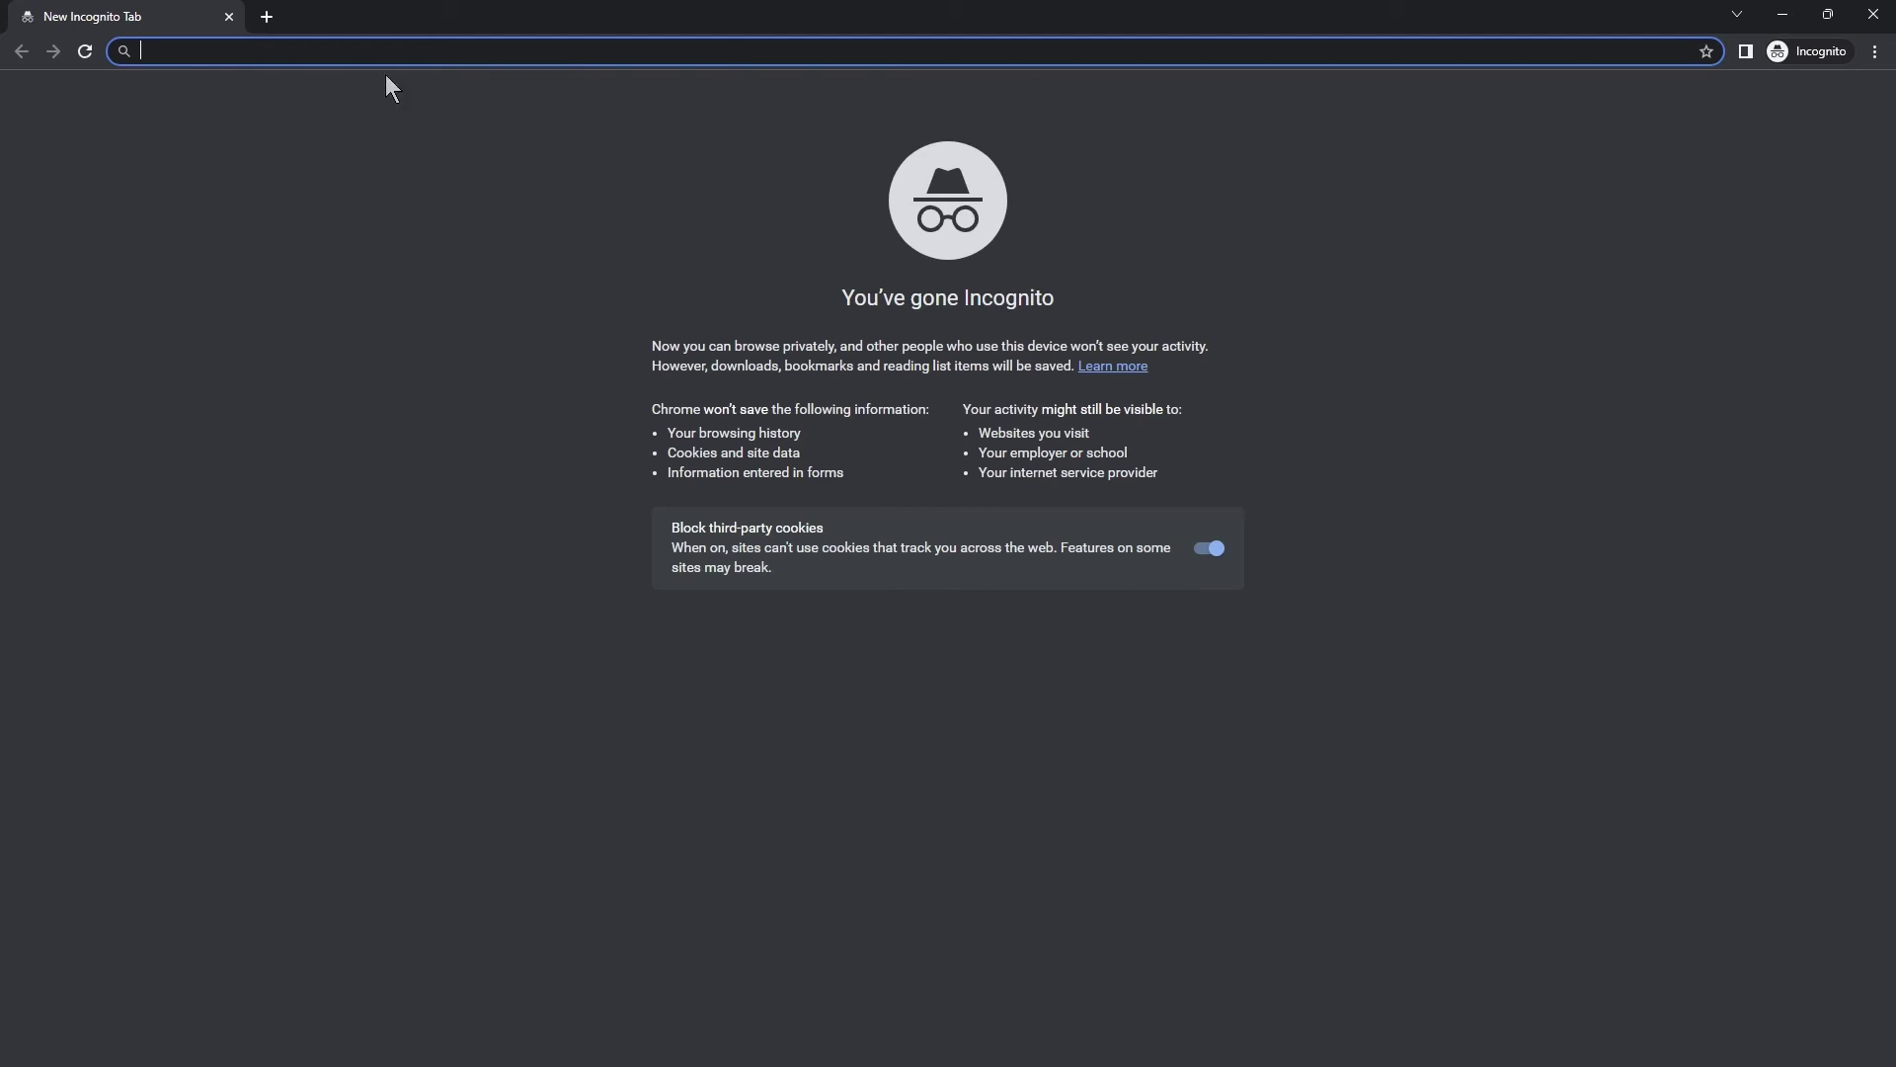
text(crm.o)
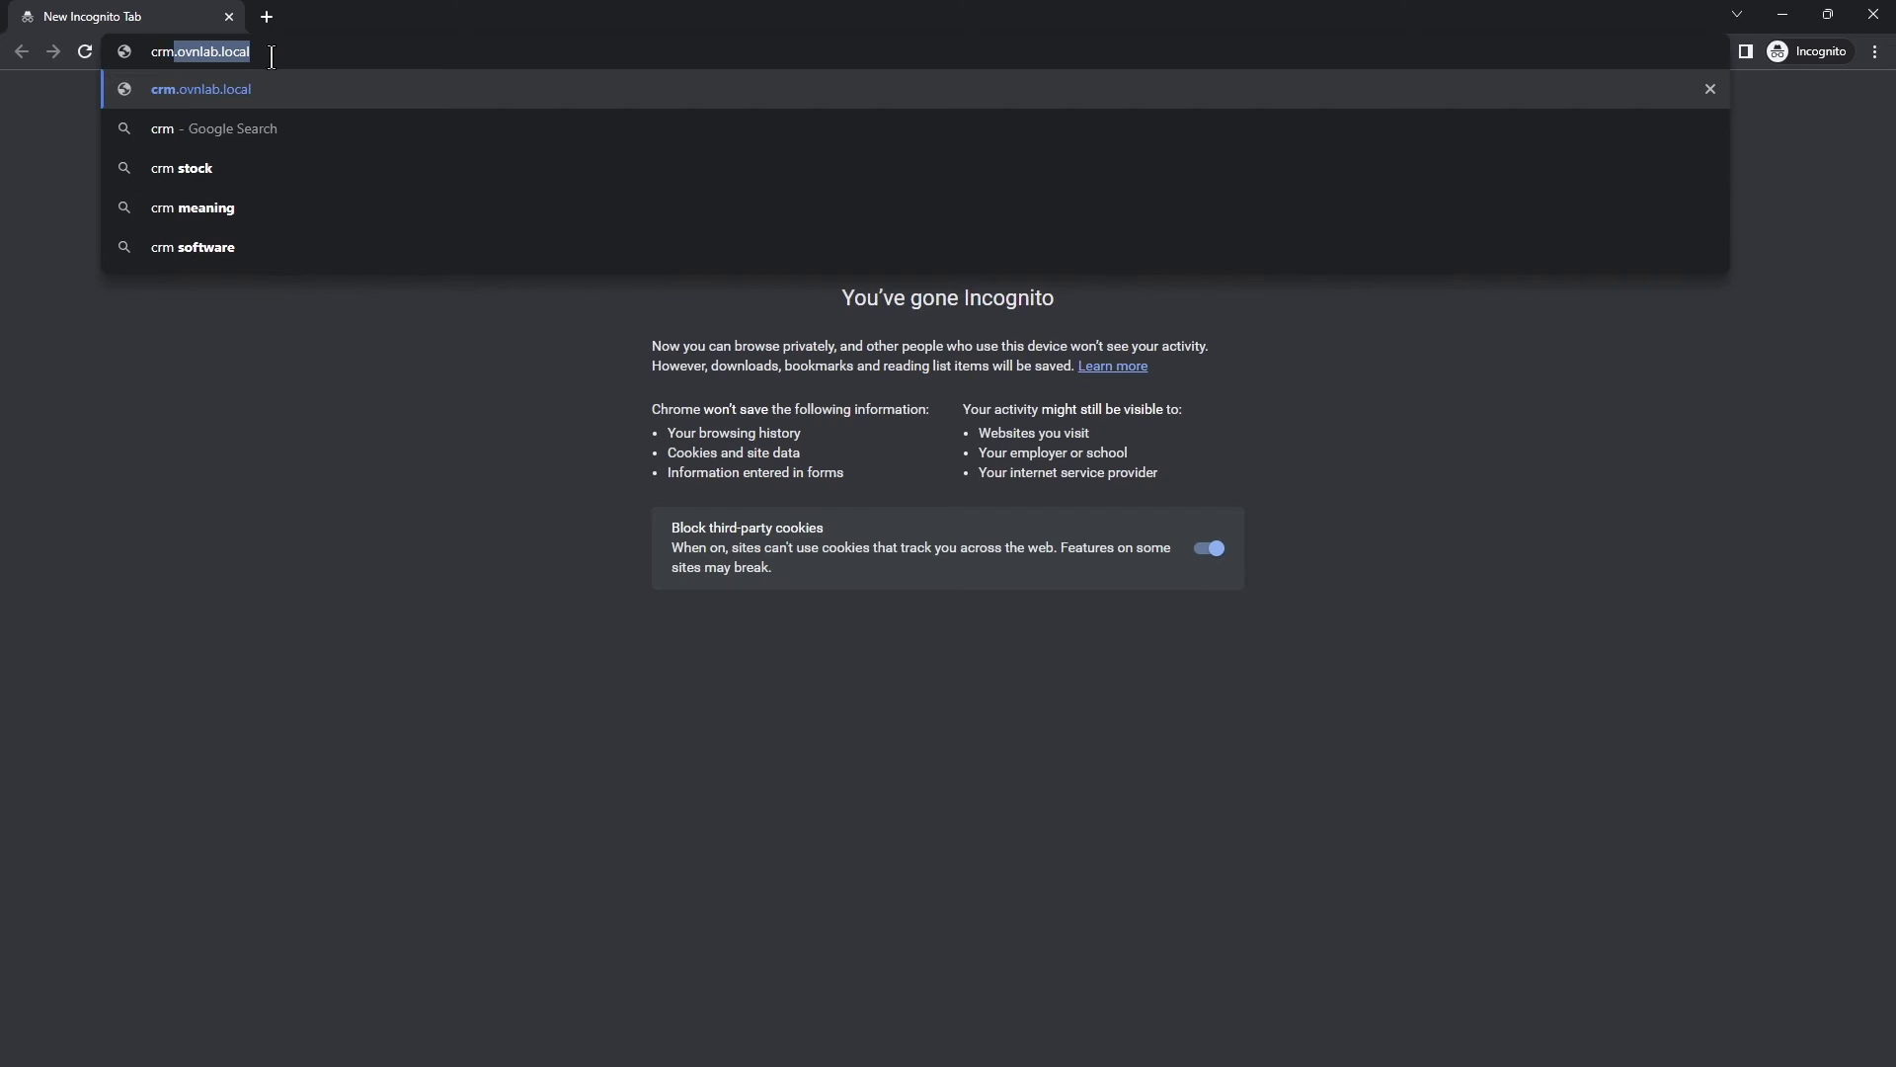
text(vnlab.local)
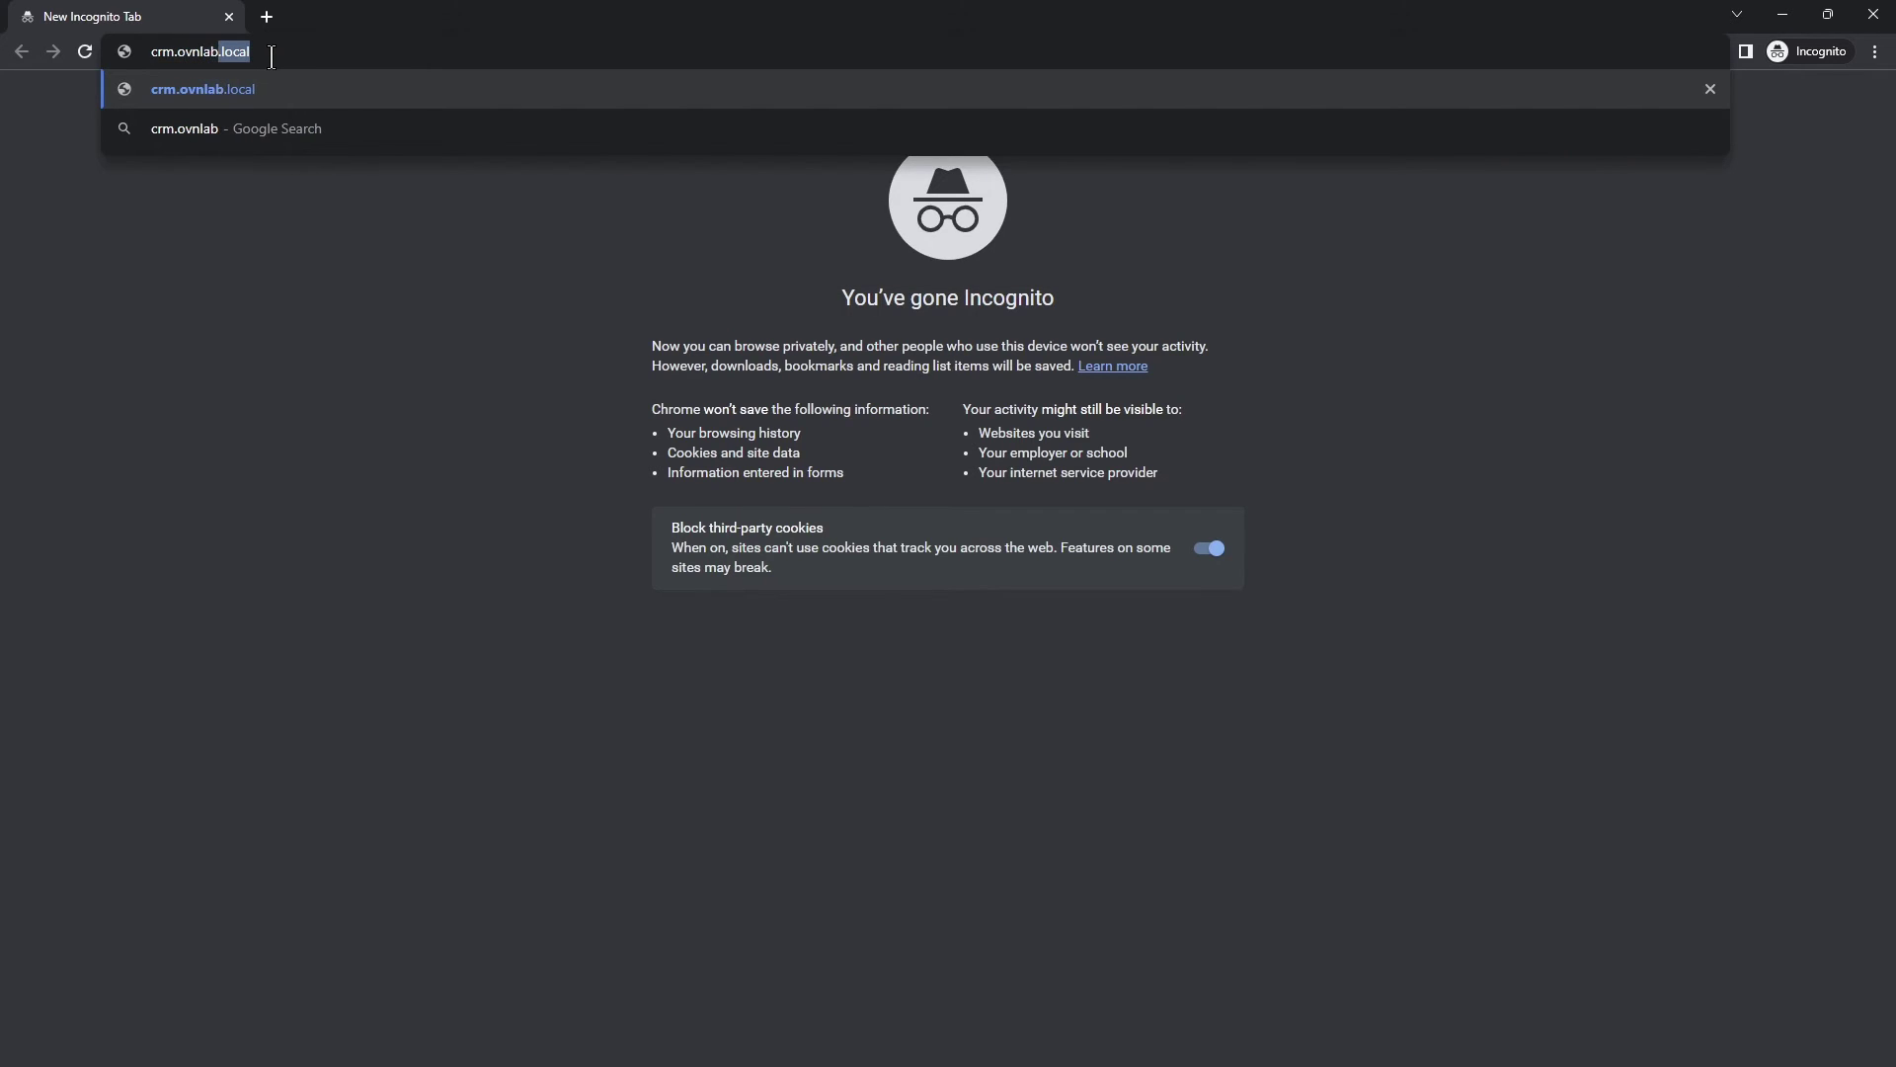
key(Return)
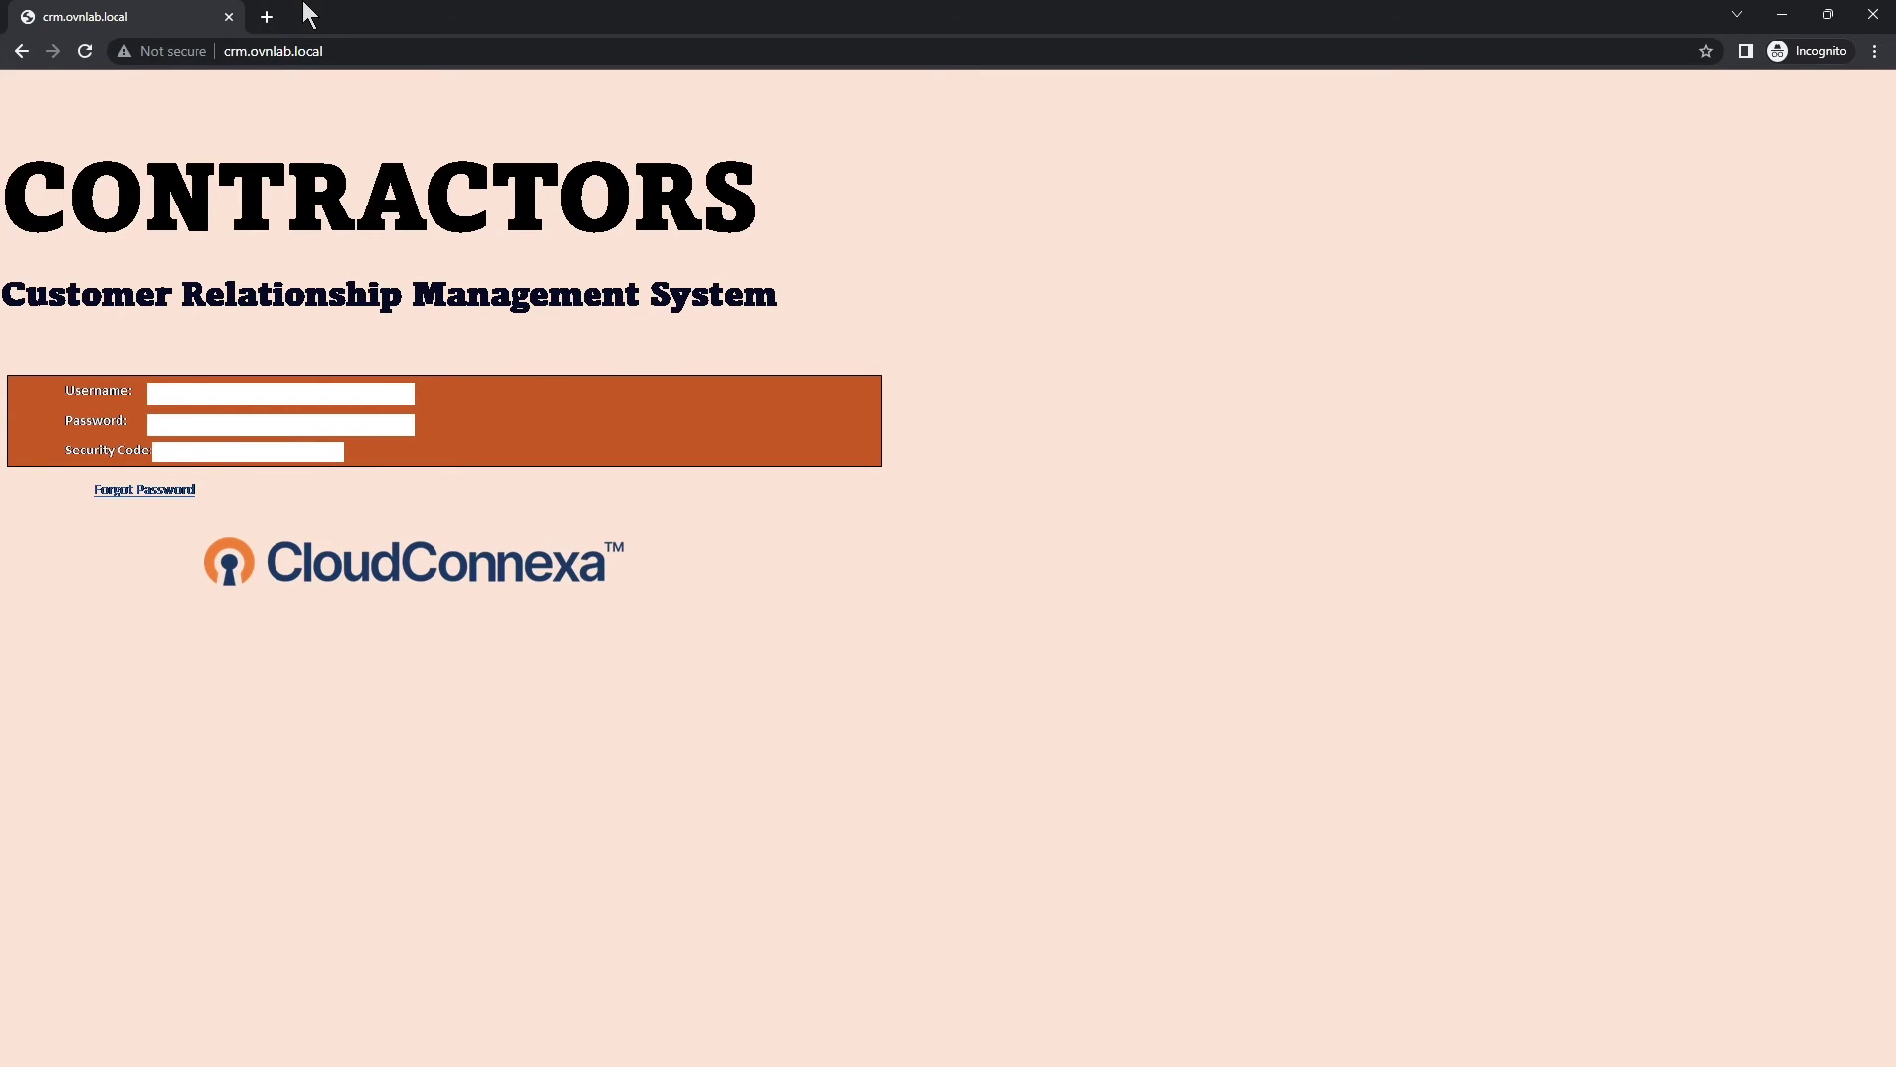
click(1784, 16)
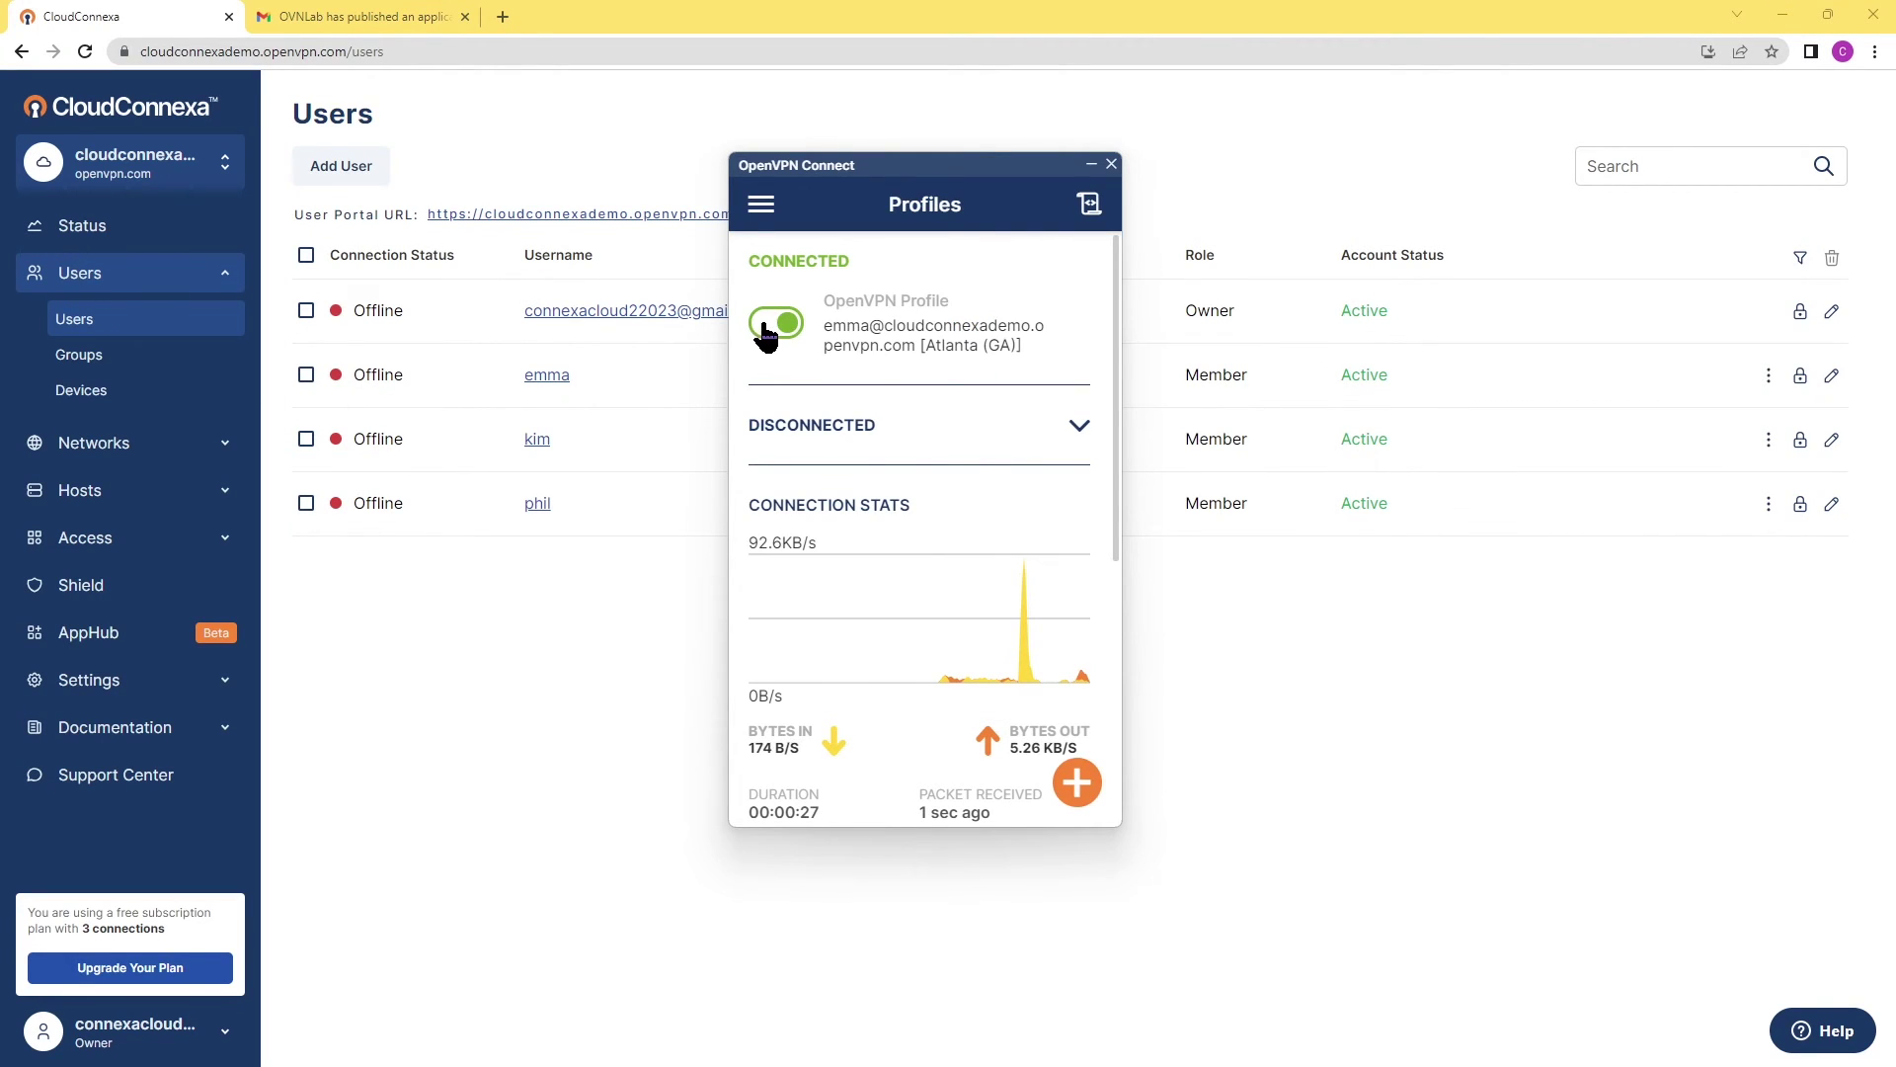
Disconnect the VPN profile, hide OpenVPN Connect, and go to the Access Groups list.
click(774, 324)
click(1091, 164)
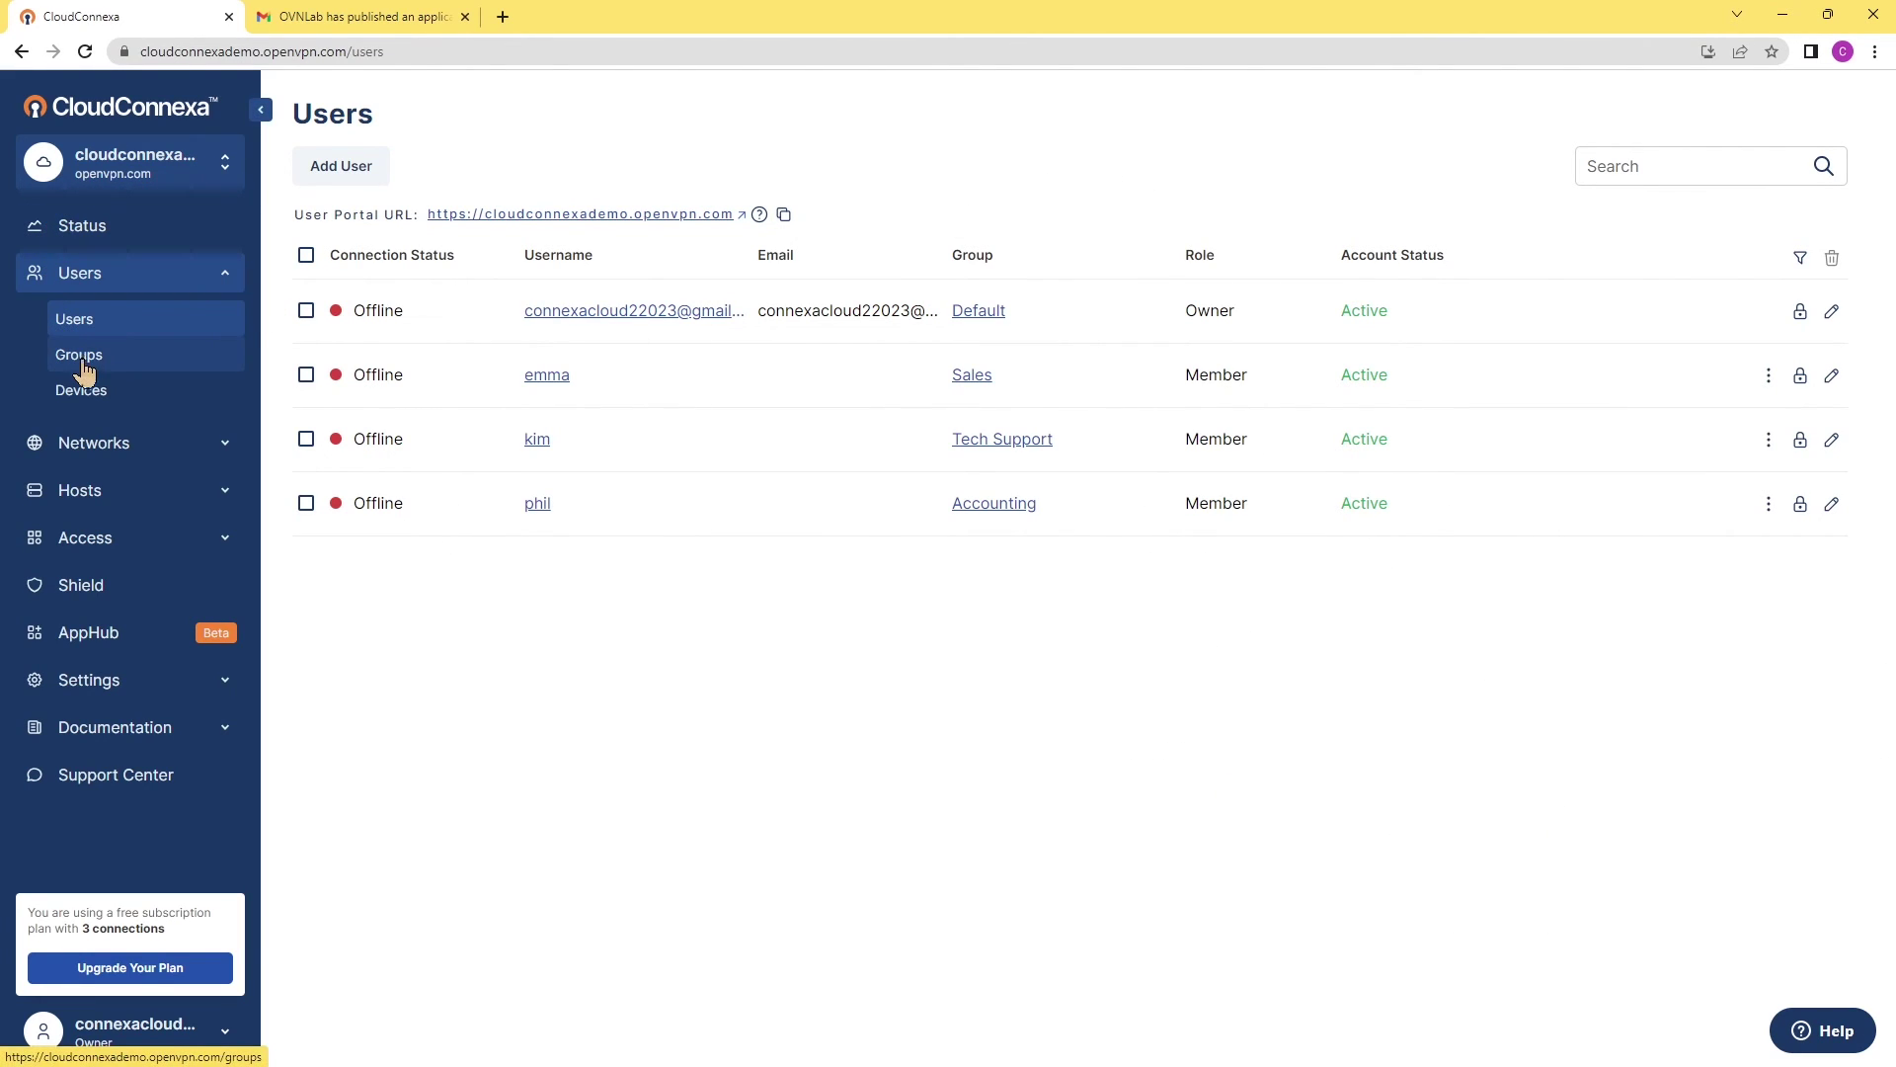
click(89, 541)
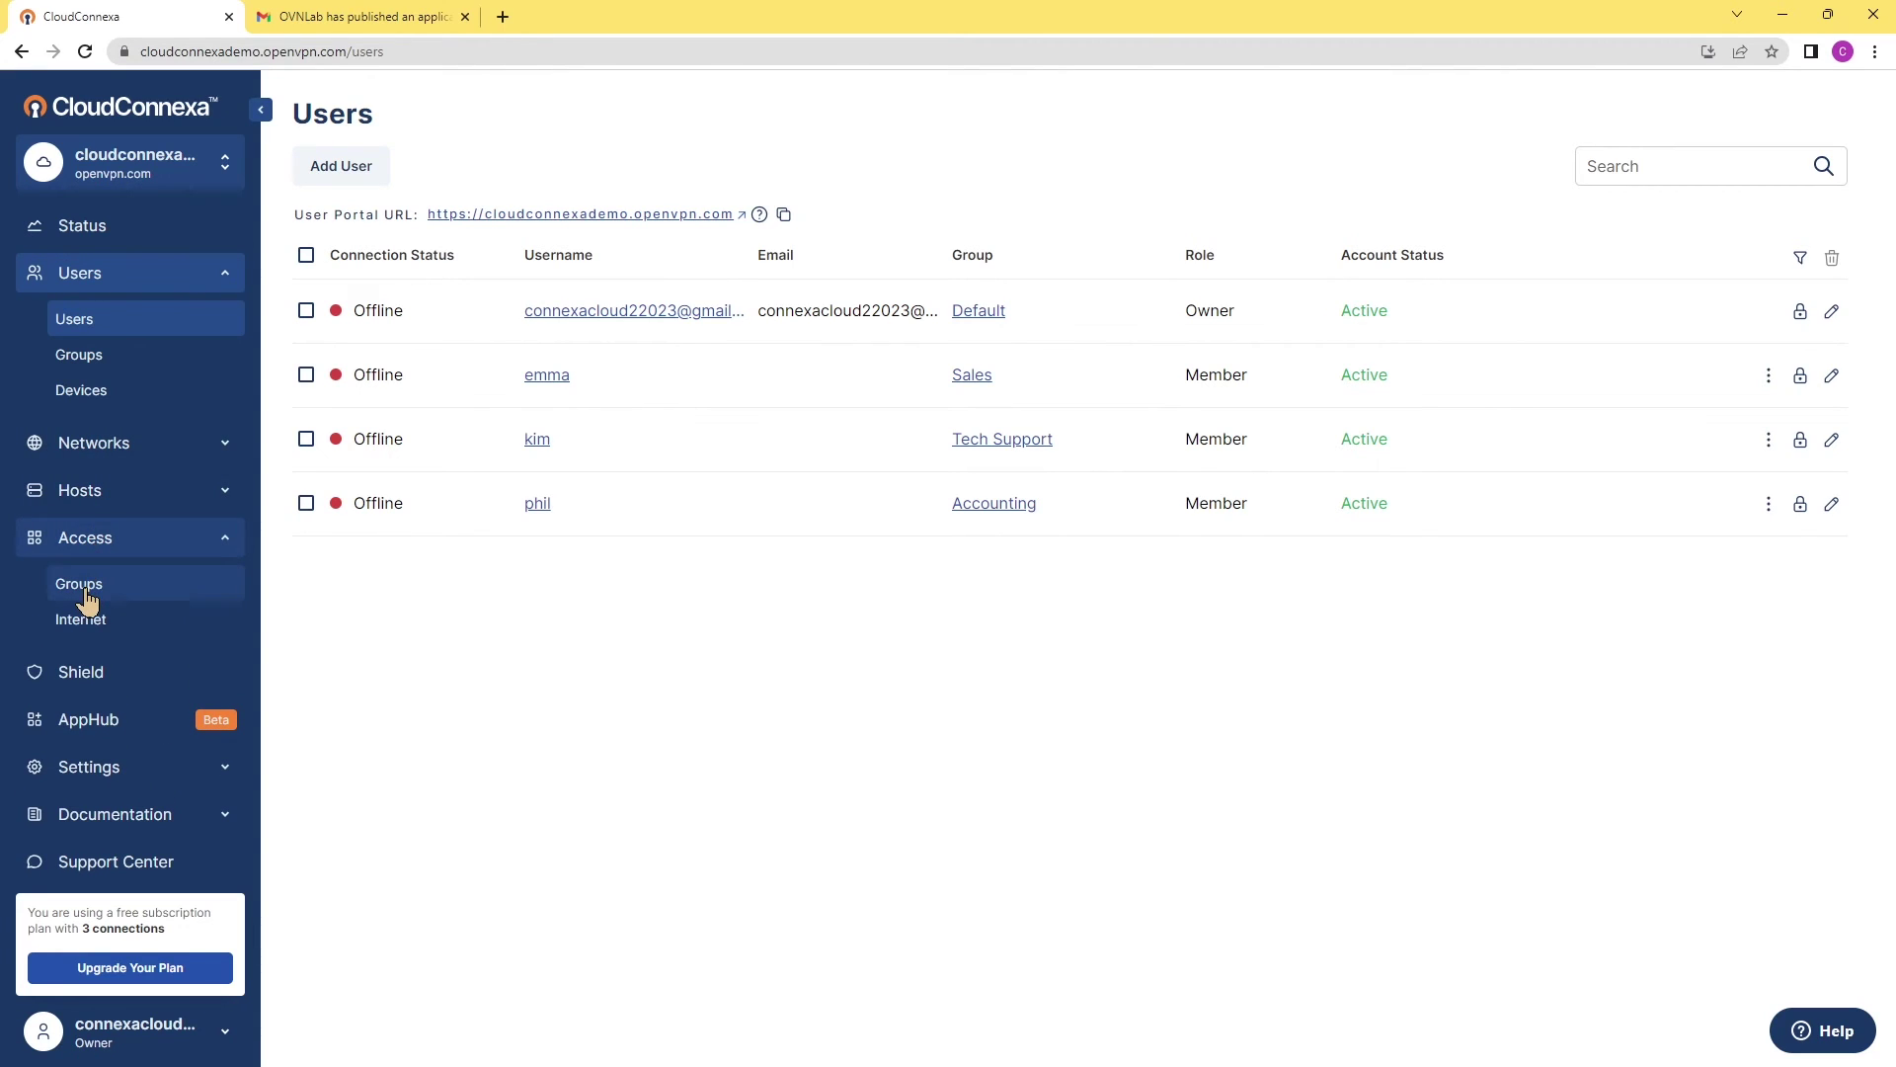
click(87, 592)
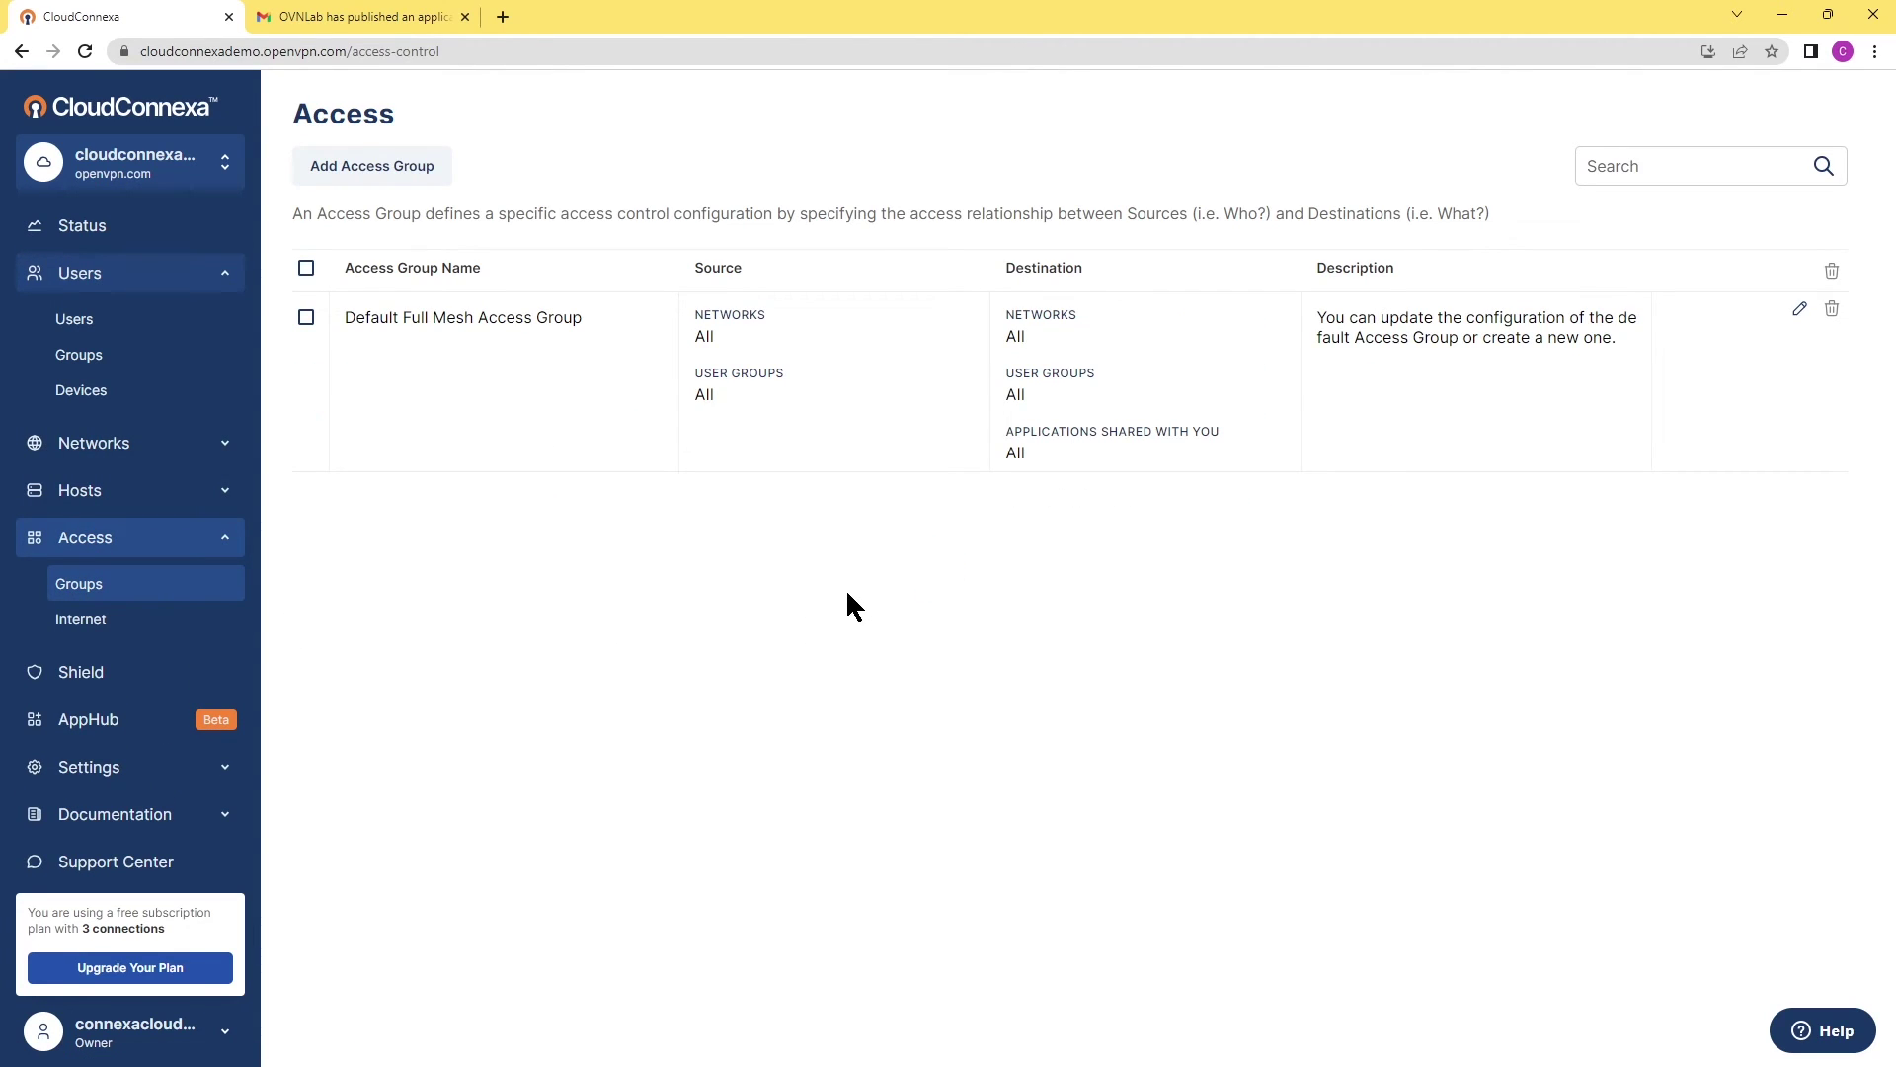
Create Access Group 2 with Accounting as source and OVNLAB CRM as destination application.
click(371, 164)
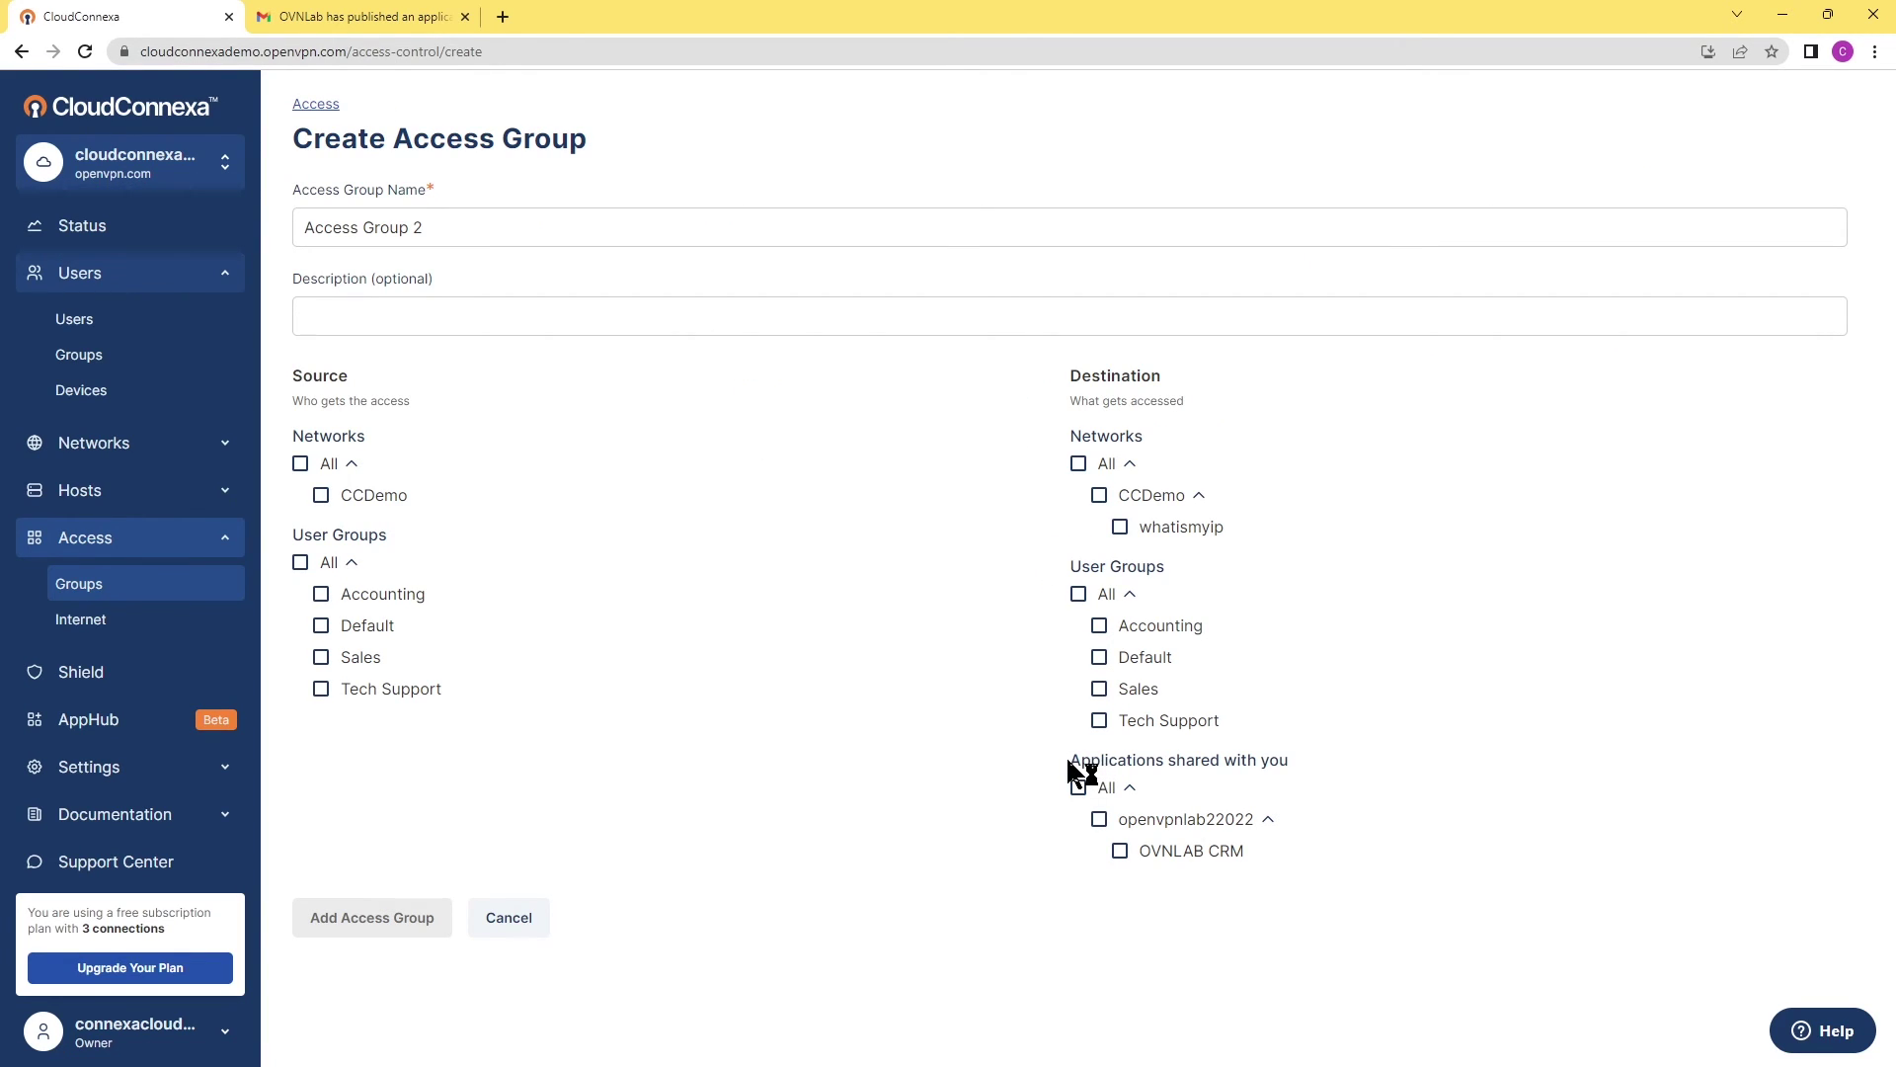
drag(1069, 768, 1300, 767)
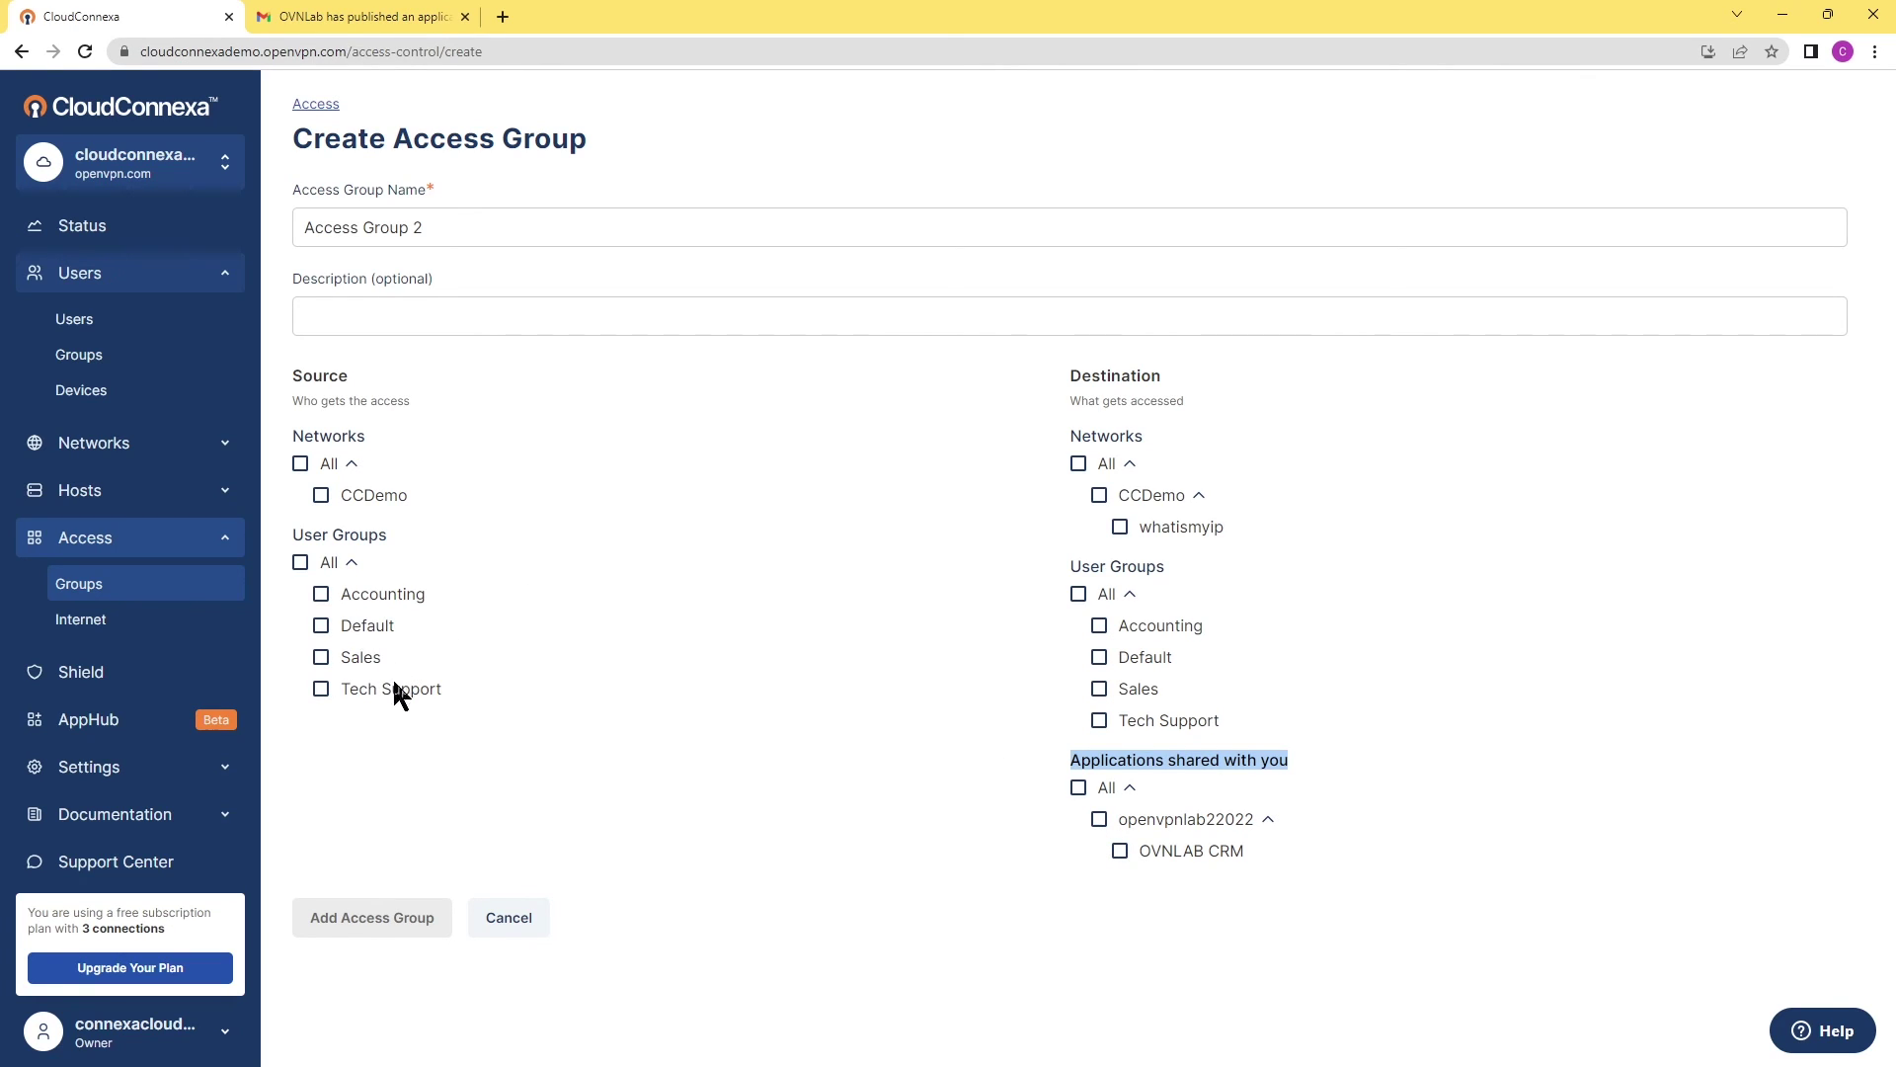
click(872, 751)
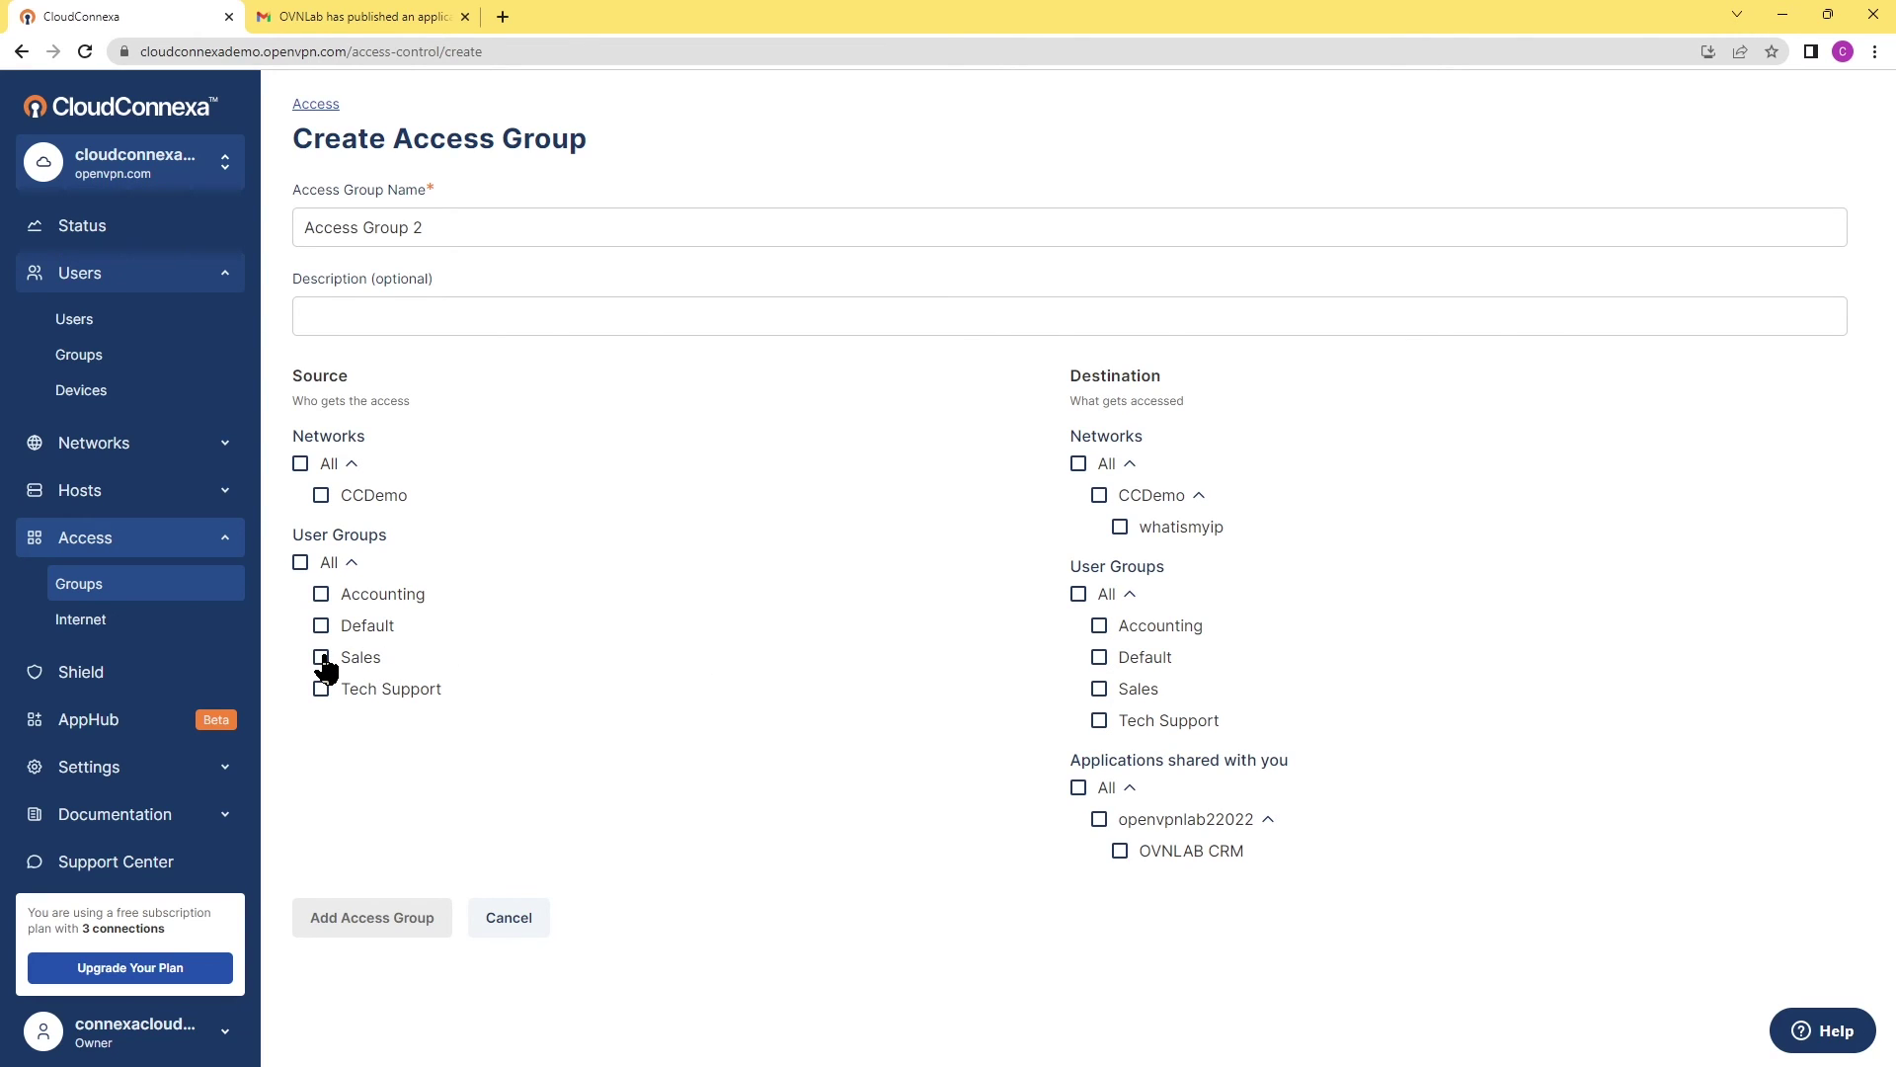
click(321, 593)
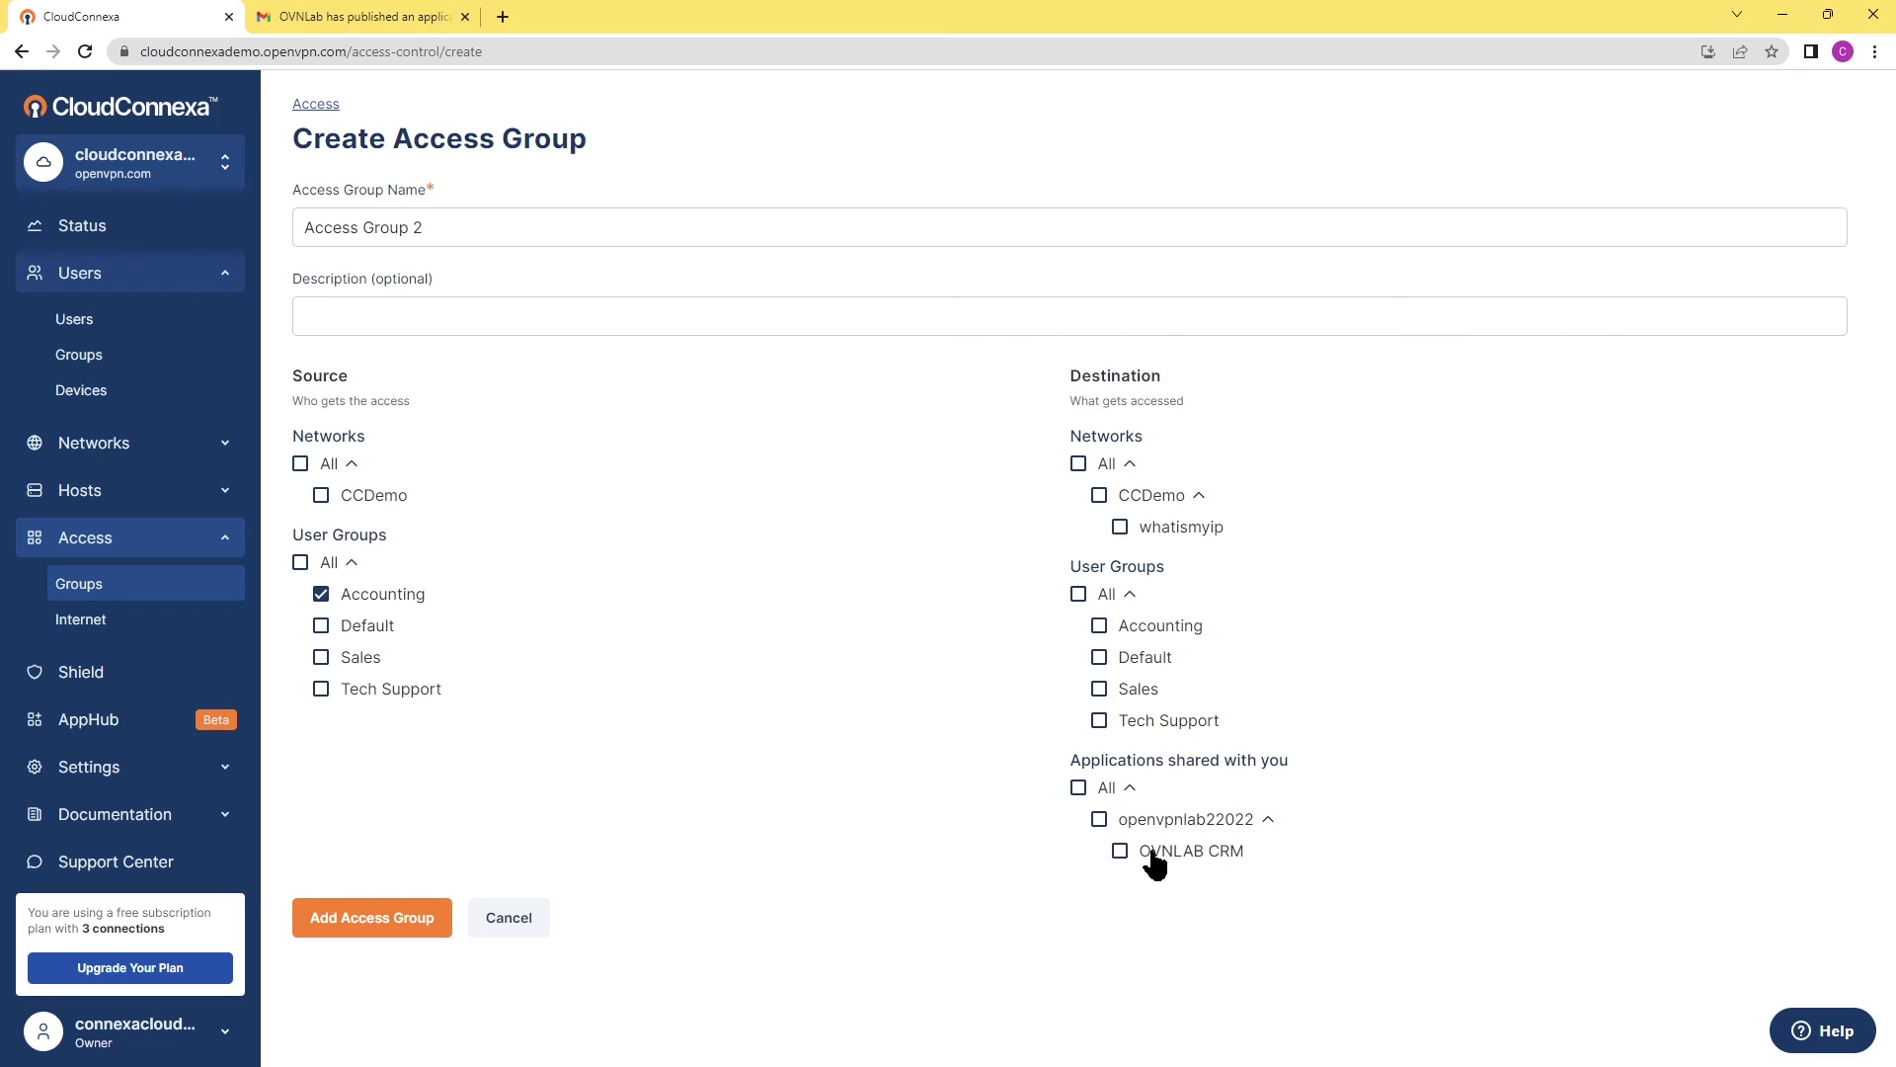
click(1120, 852)
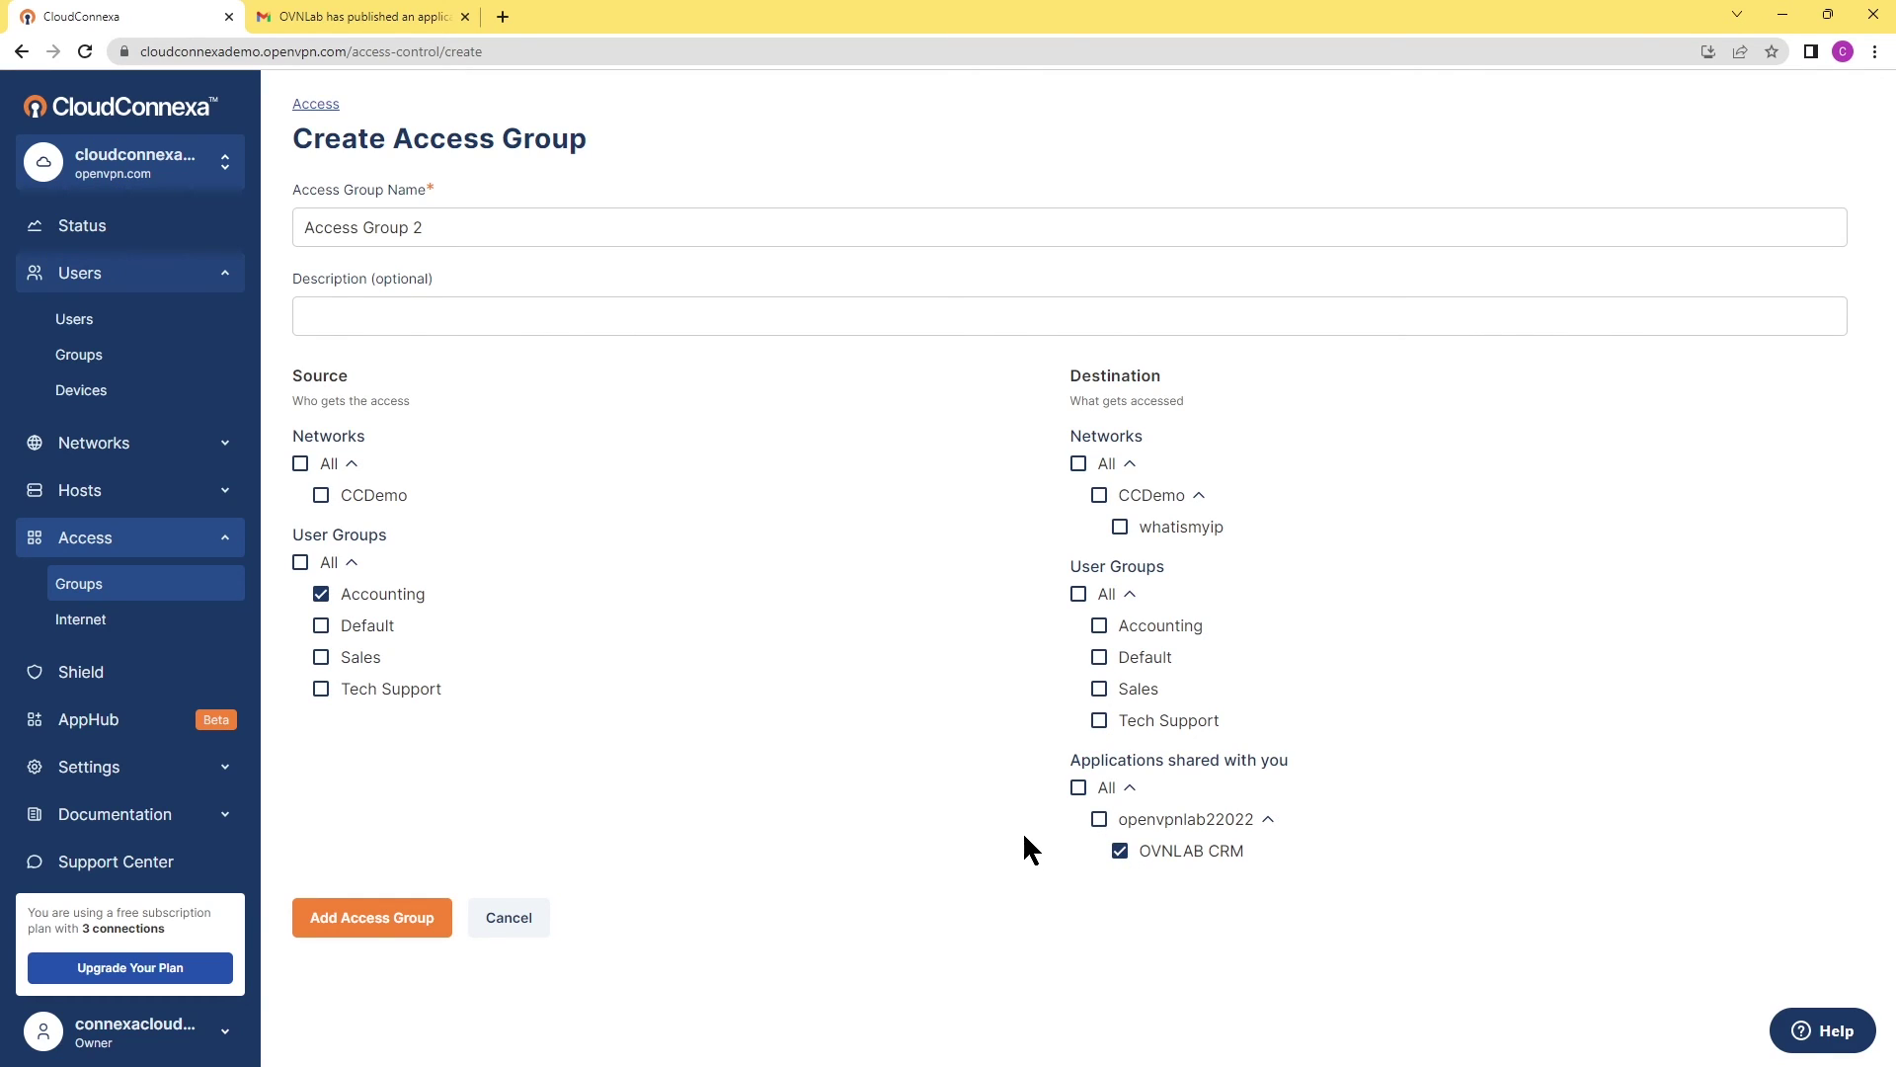